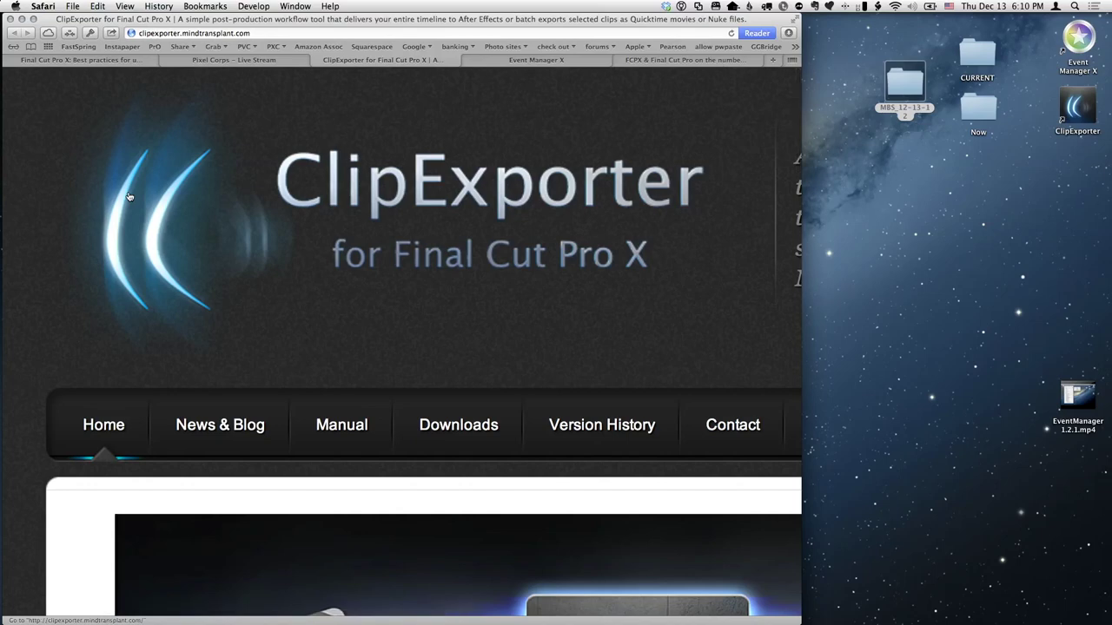
# - Switch to Event Manager X, hide all other applications and reposition its window
pyautogui.press('super+0')
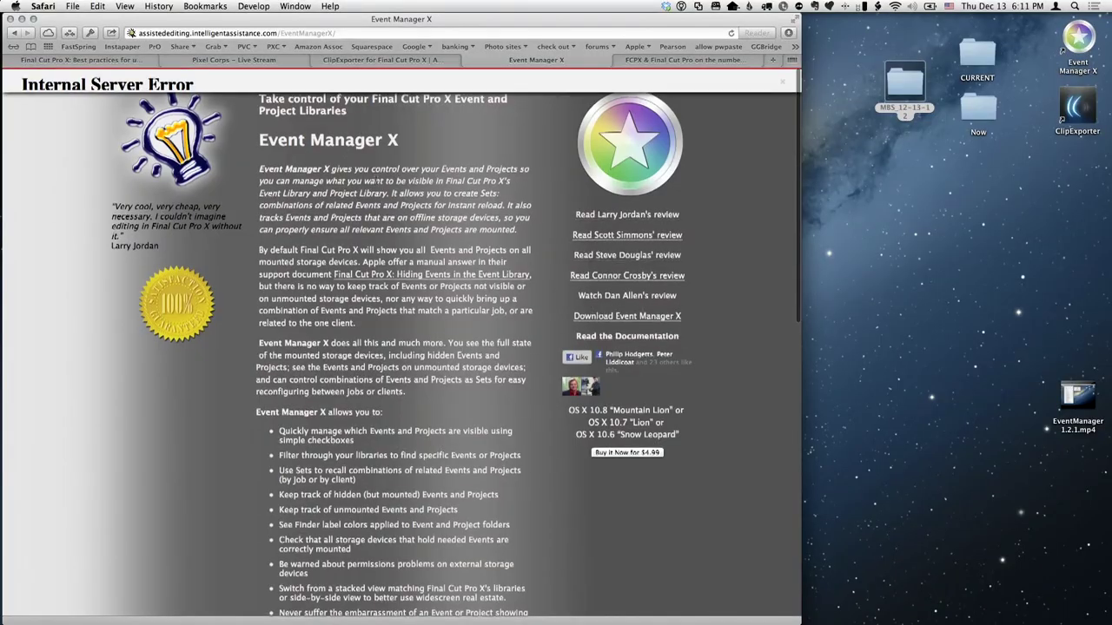
pyautogui.scroll(-1, 377, 181)
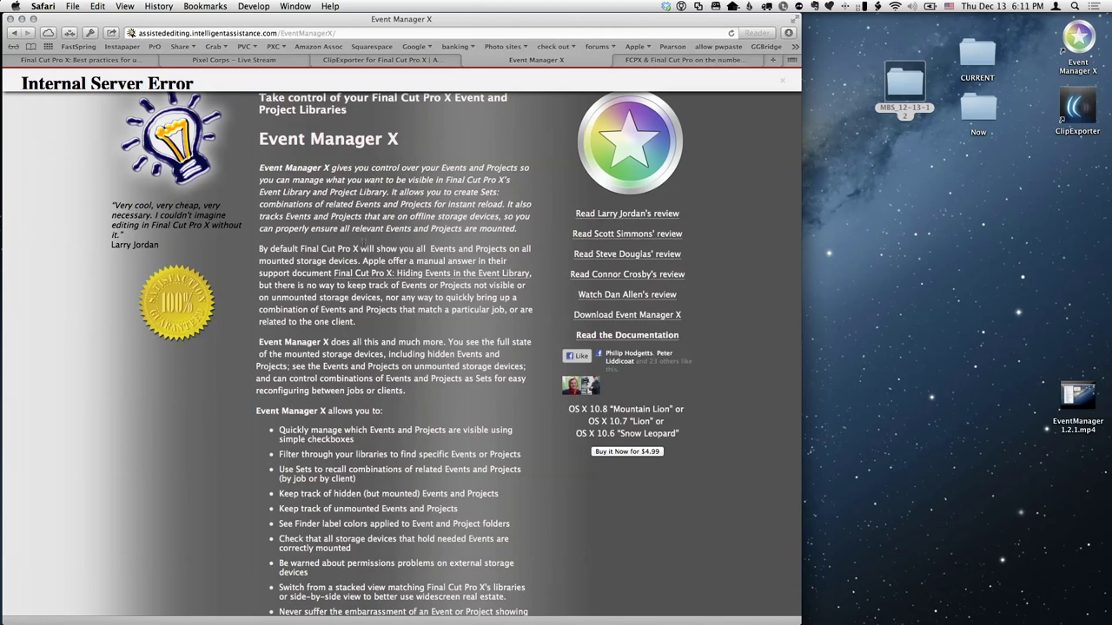
pyautogui.press('super+Tab')
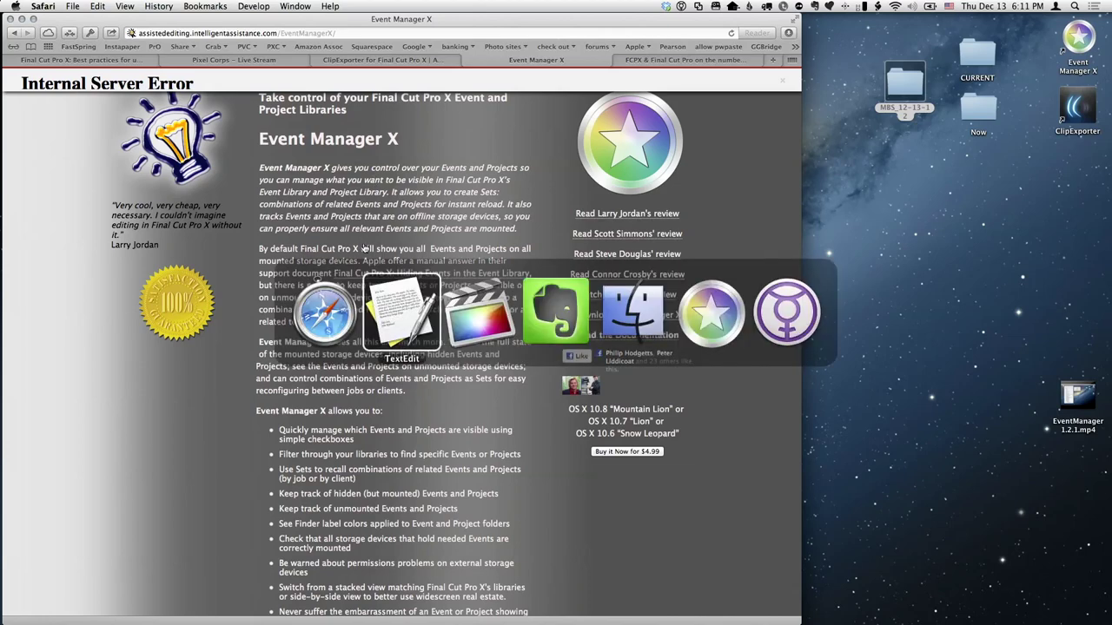
pyautogui.press('super+Tab')
pyautogui.press('super+Tab')
pyautogui.press('super+Tab')
pyautogui.press('super+Tab')
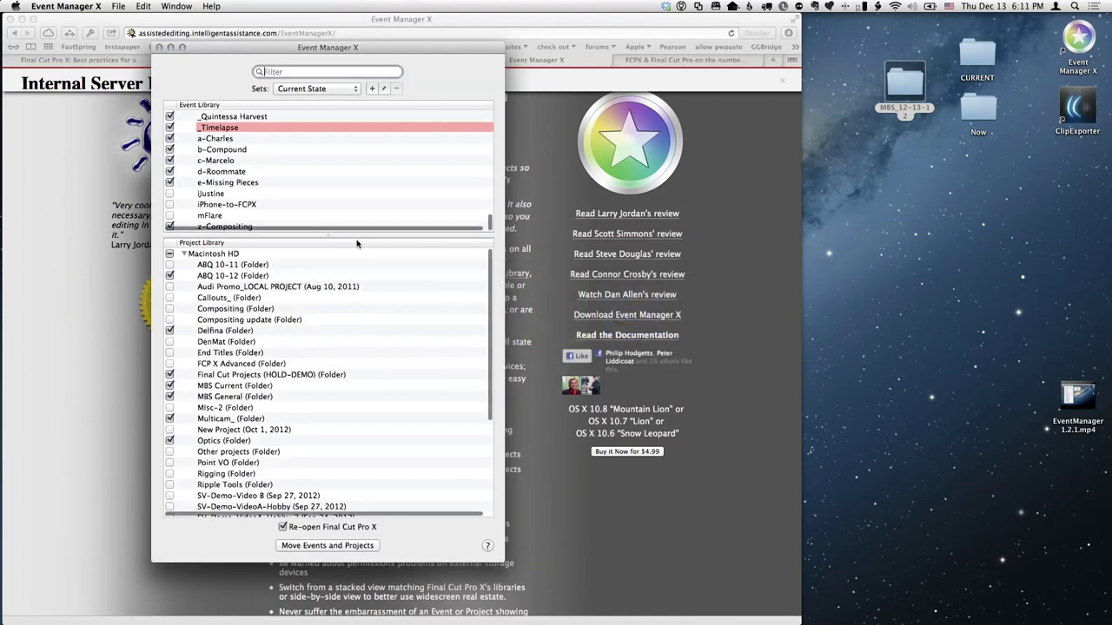
pyautogui.press('alt+super+h')
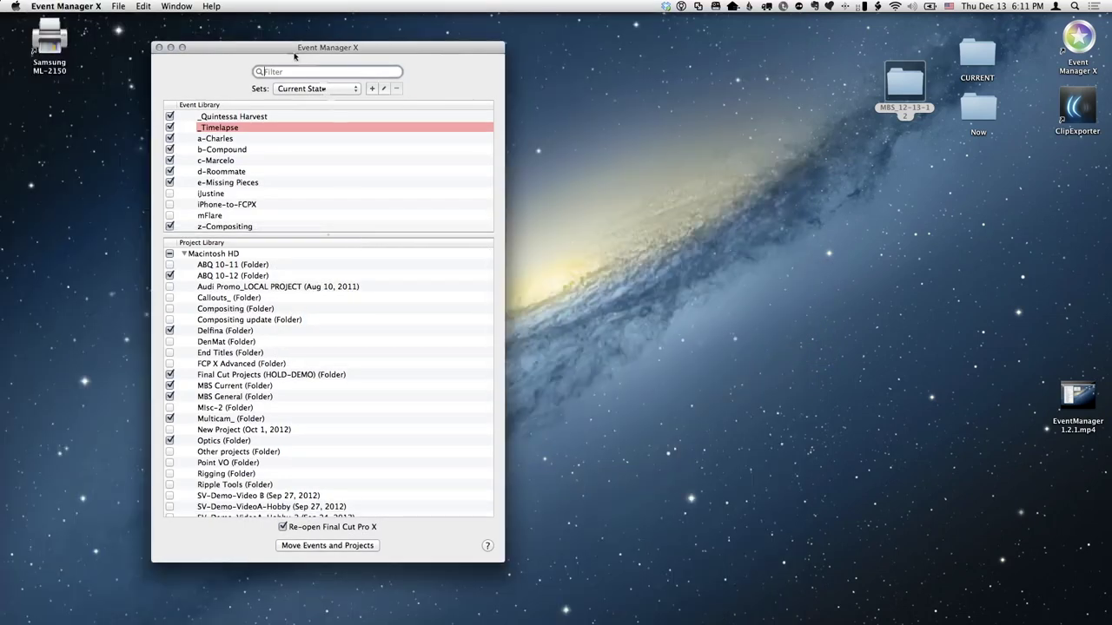
pyautogui.moveTo(294, 54); pyautogui.dragTo(297, 49)
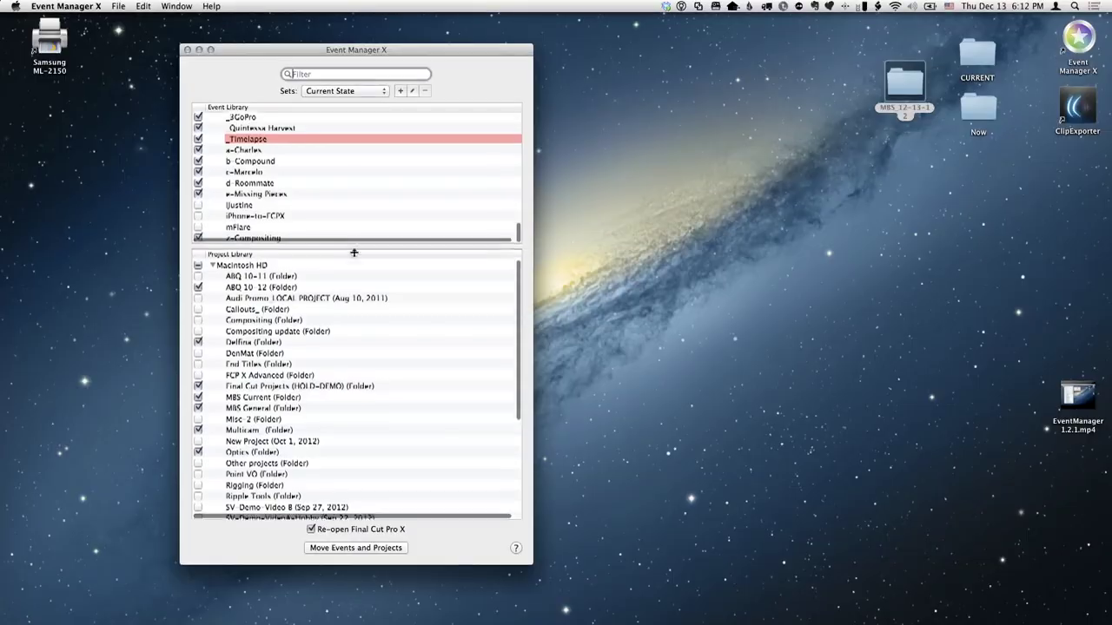
# - Enlarge the Event Library pane and bring the start of its event list into view
pyautogui.moveTo(353, 252); pyautogui.dragTo(354, 292)
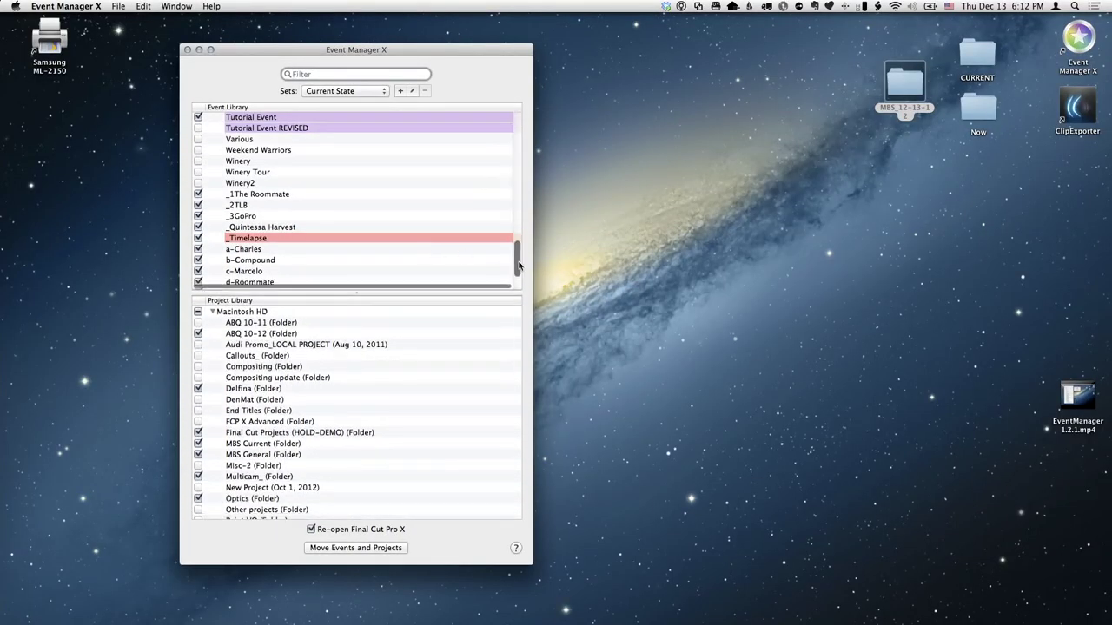
pyautogui.moveTo(516, 255); pyautogui.dragTo(509, 94)
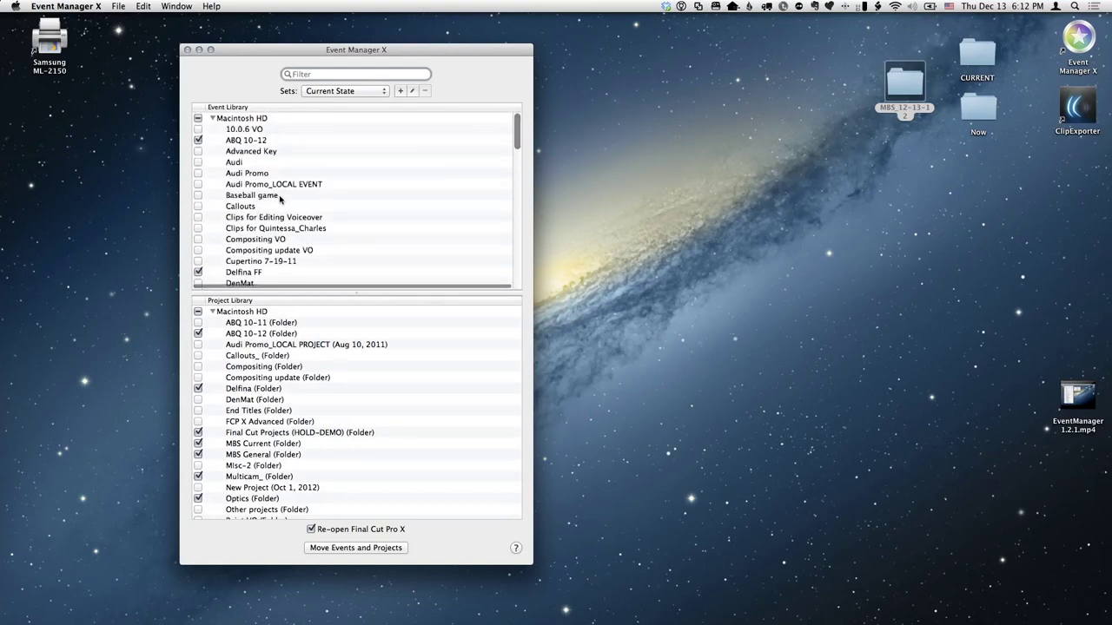
pyautogui.moveTo(357, 295); pyautogui.dragTo(358, 290)
# - Switch to Finder, open a new window on the Movies folder and place it, resized, beside the Event Manager X window
pyautogui.click(662, 262)
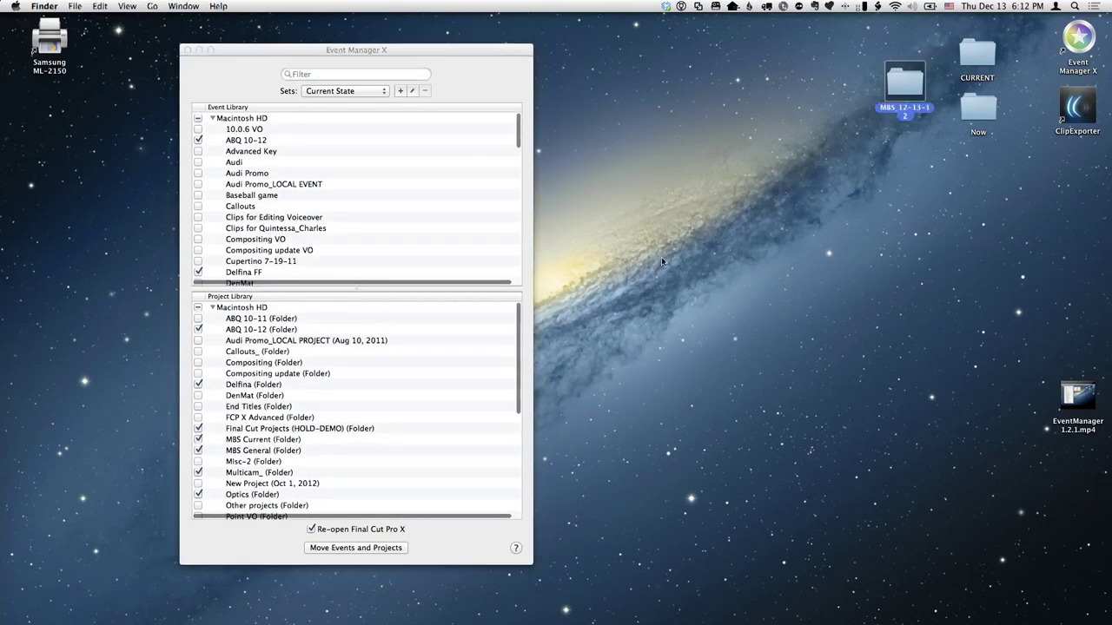
pyautogui.press('super+n')
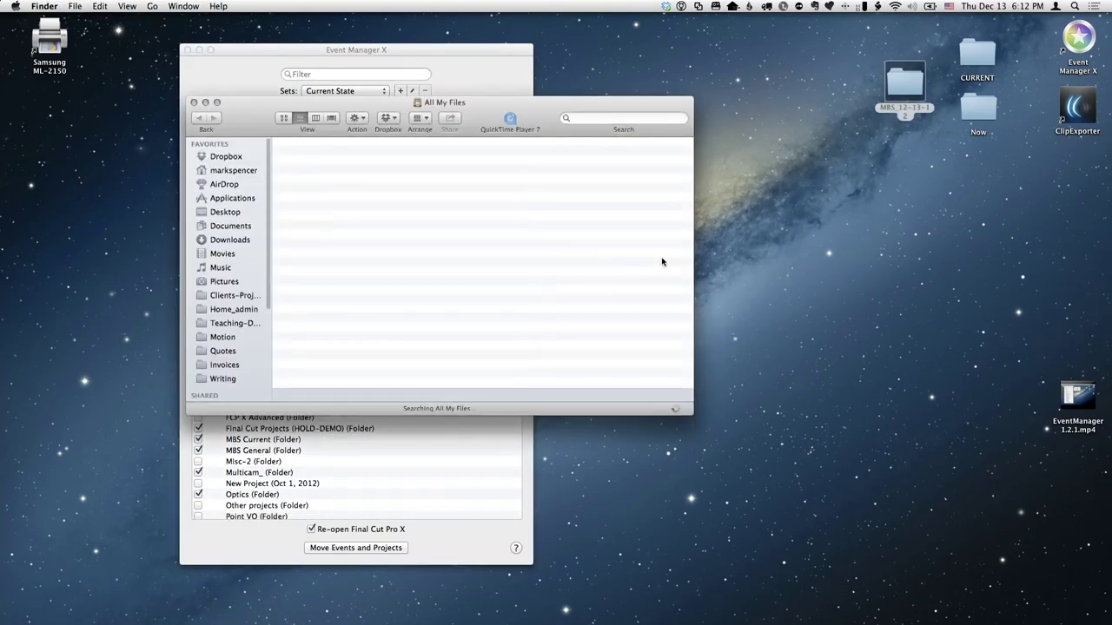
pyautogui.click(215, 254)
pyautogui.moveTo(616, 408); pyautogui.dragTo(911, 408)
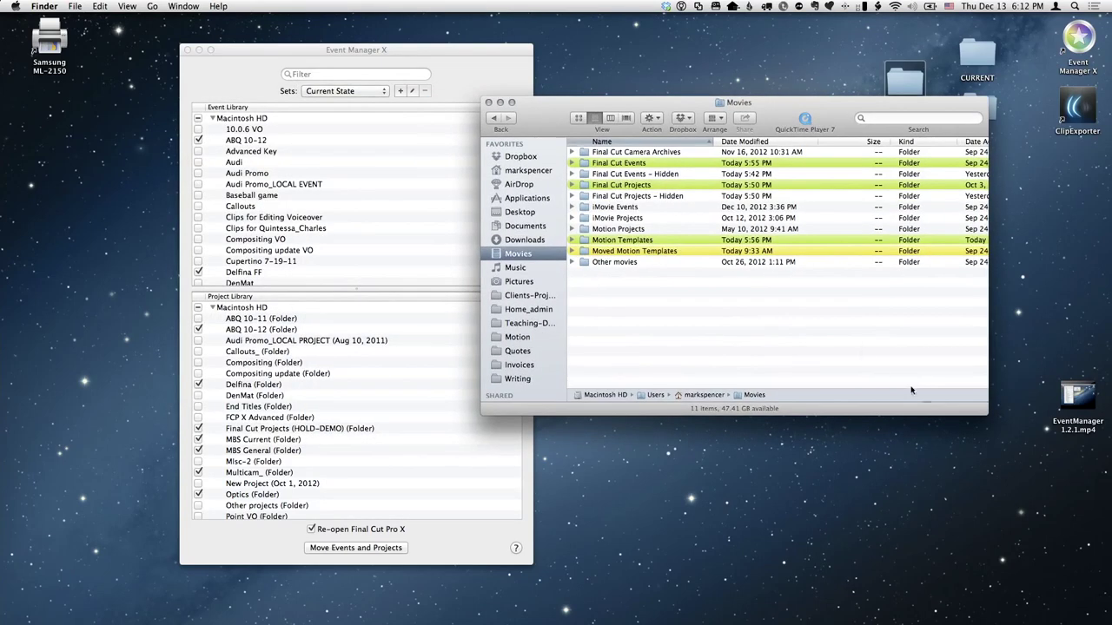
pyautogui.moveTo(984, 410); pyautogui.dragTo(862, 512)
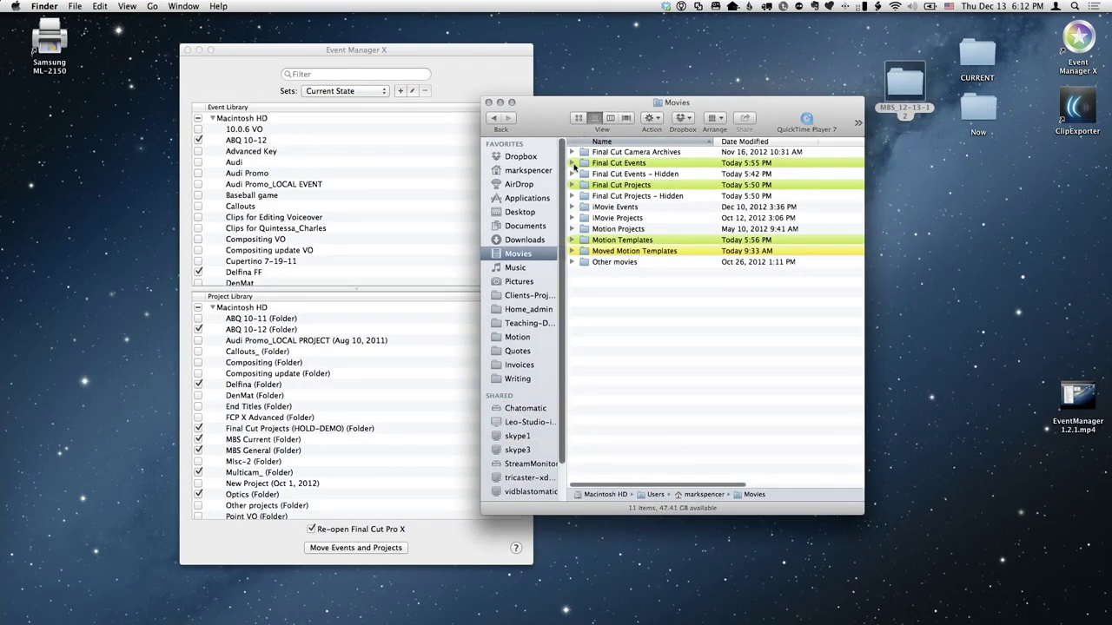
# - Expand the Final Cut Events folder to examine the event folders inside, and collapse it again
pyautogui.click(572, 165)
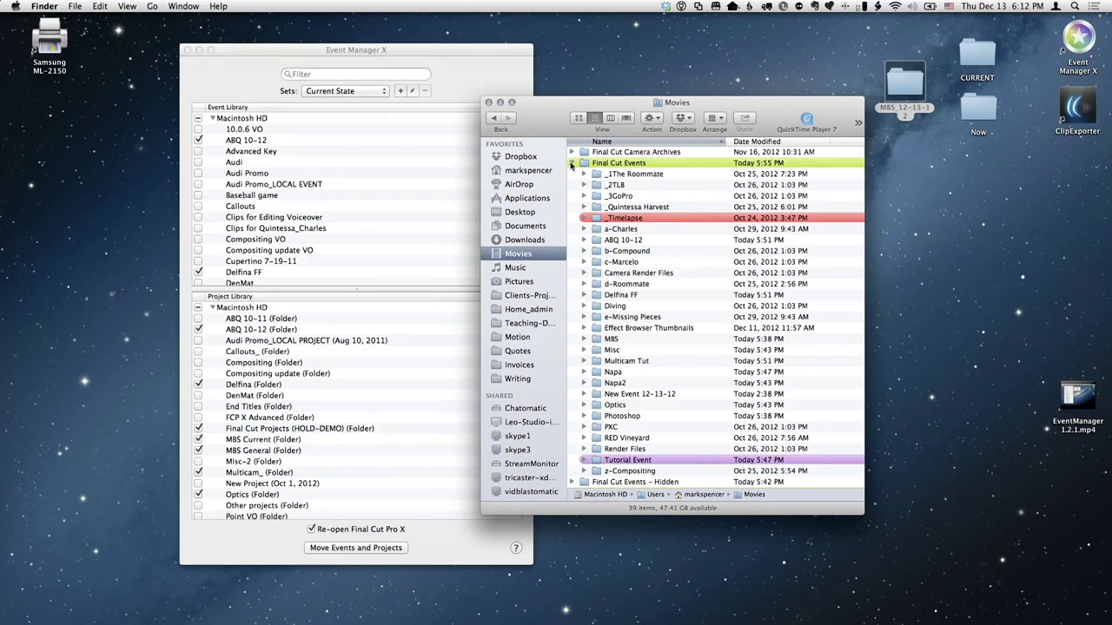
pyautogui.click(572, 164)
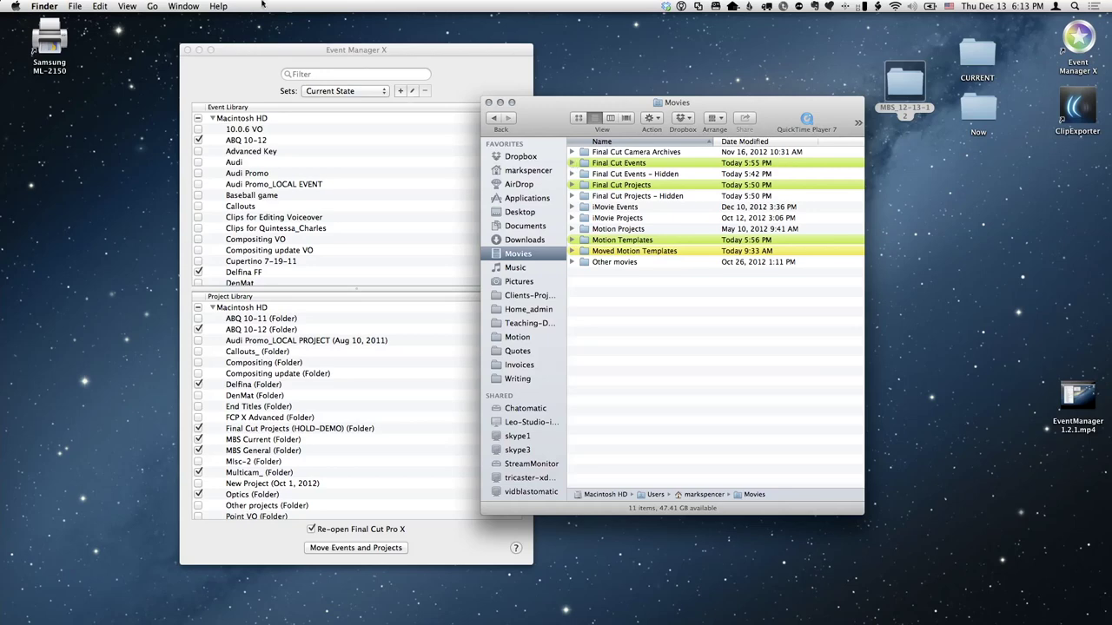
# - Switch back to Event Manager X and shift its window slightly down over the Finder window
pyautogui.moveTo(286, 57)
pyautogui.mouseDown()
pyautogui.moveTo(258, 48)
pyautogui.moveTo(292, 57)
pyautogui.mouseUp()
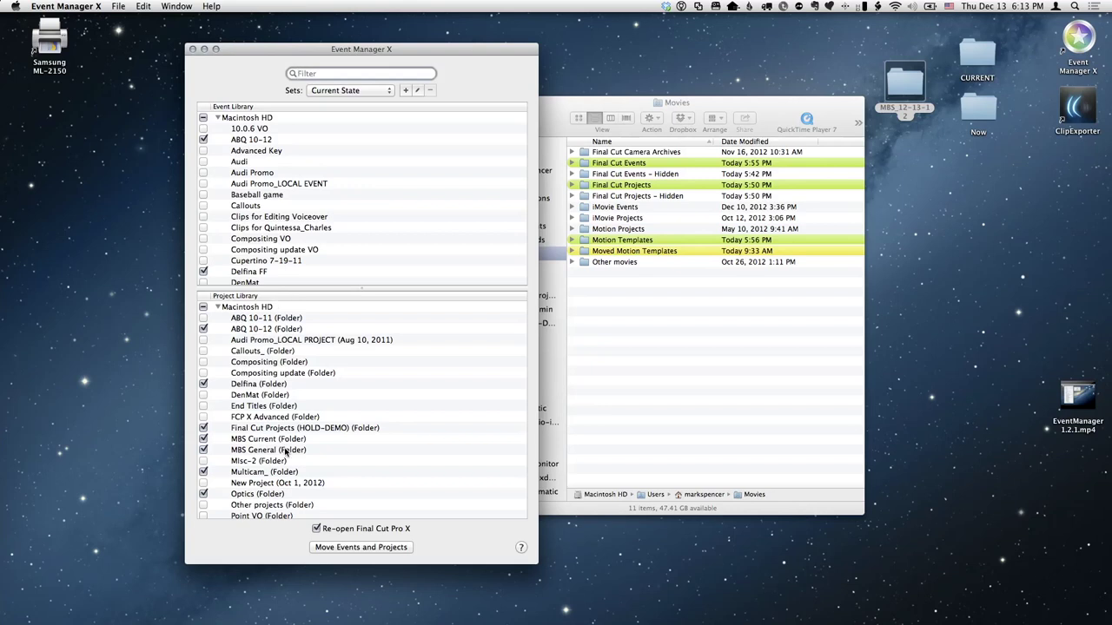
pyautogui.click(203, 162)
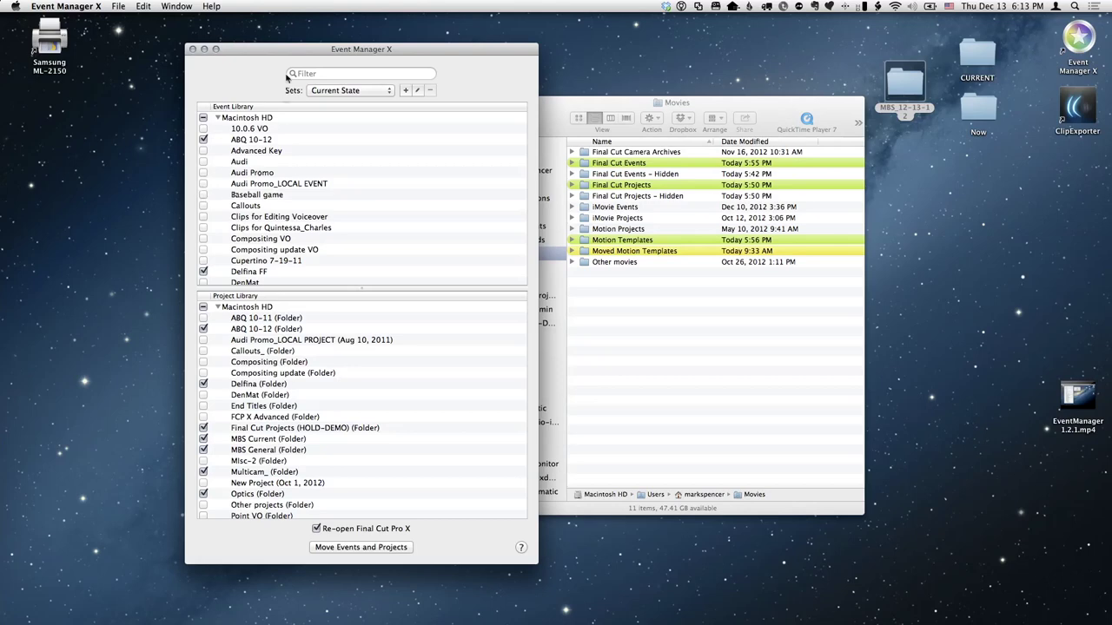
pyautogui.moveTo(282, 54); pyautogui.dragTo(267, 74)
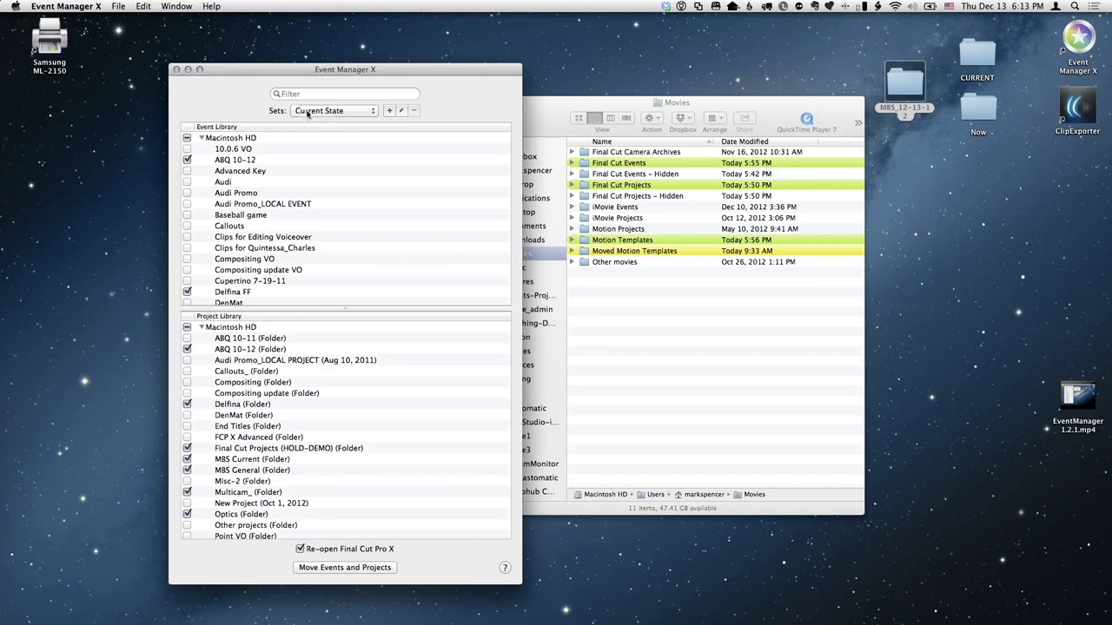
# - View the version information of Event Manager X and close the About window
pyautogui.click(53, 6)
pyautogui.click(60, 20)
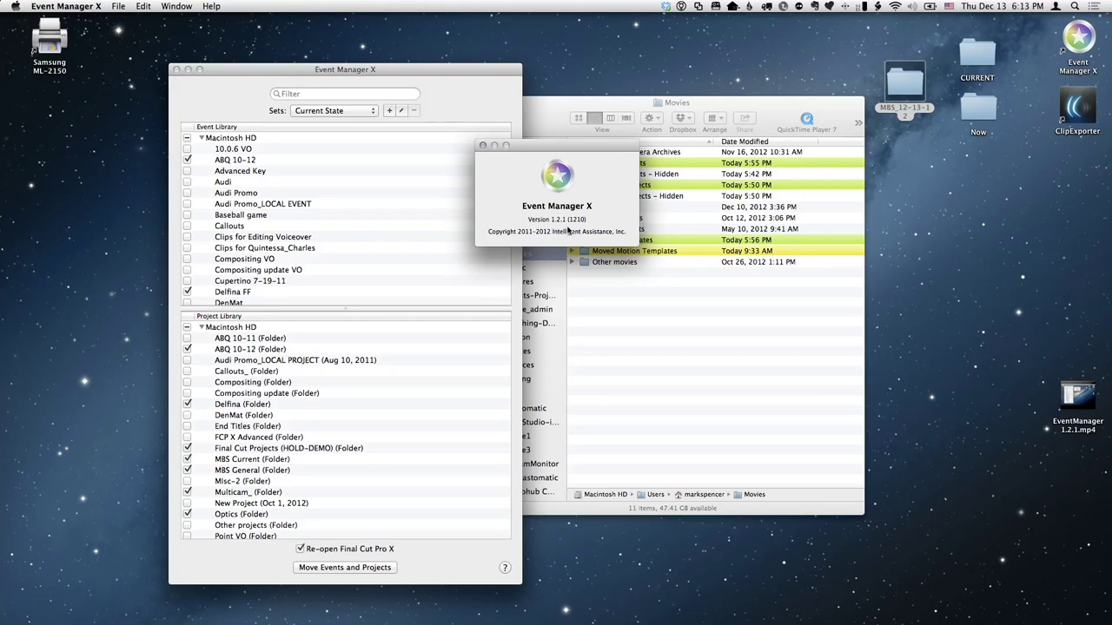
pyautogui.moveTo(533, 147); pyautogui.dragTo(490, 171)
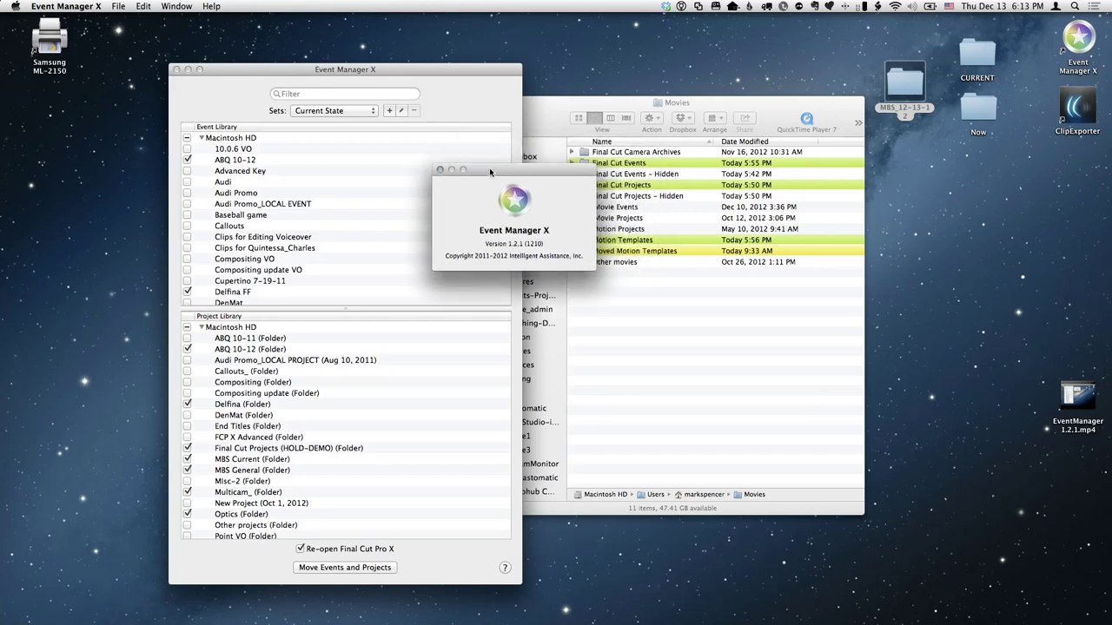
pyautogui.click(440, 170)
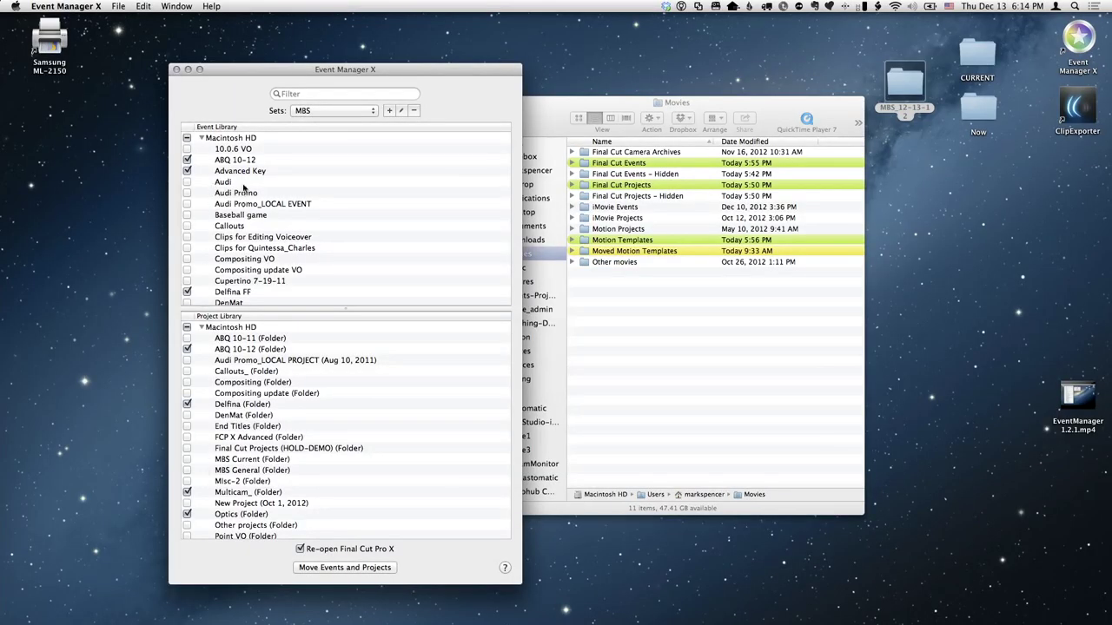
# - Switch from the MBS set to Current State and rename that set as MBS Live
pyautogui.click(317, 111)
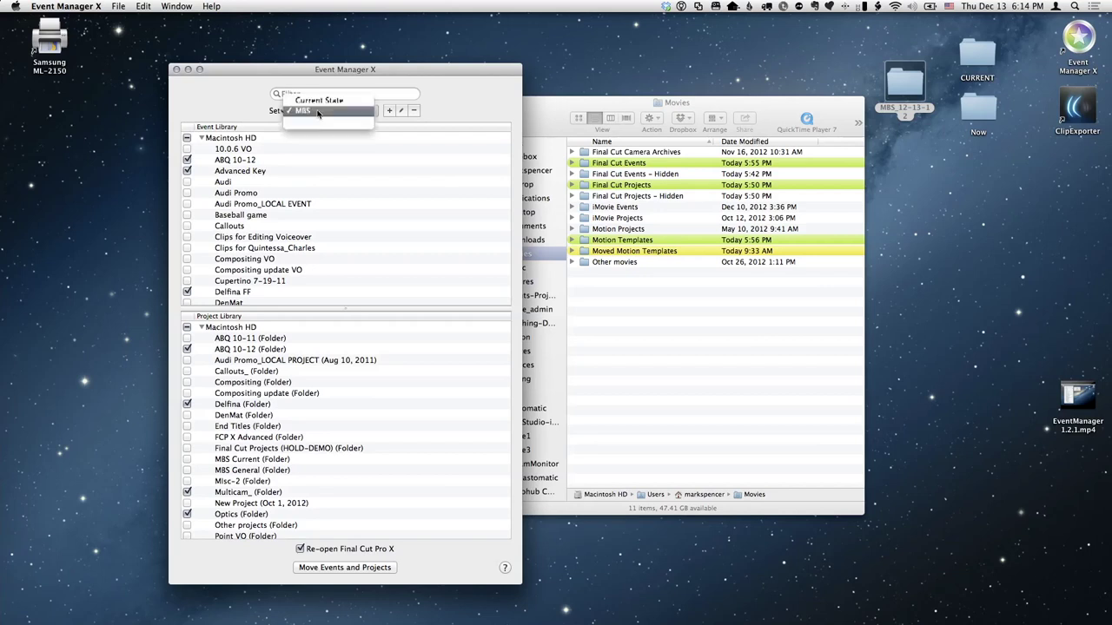
pyautogui.click(329, 99)
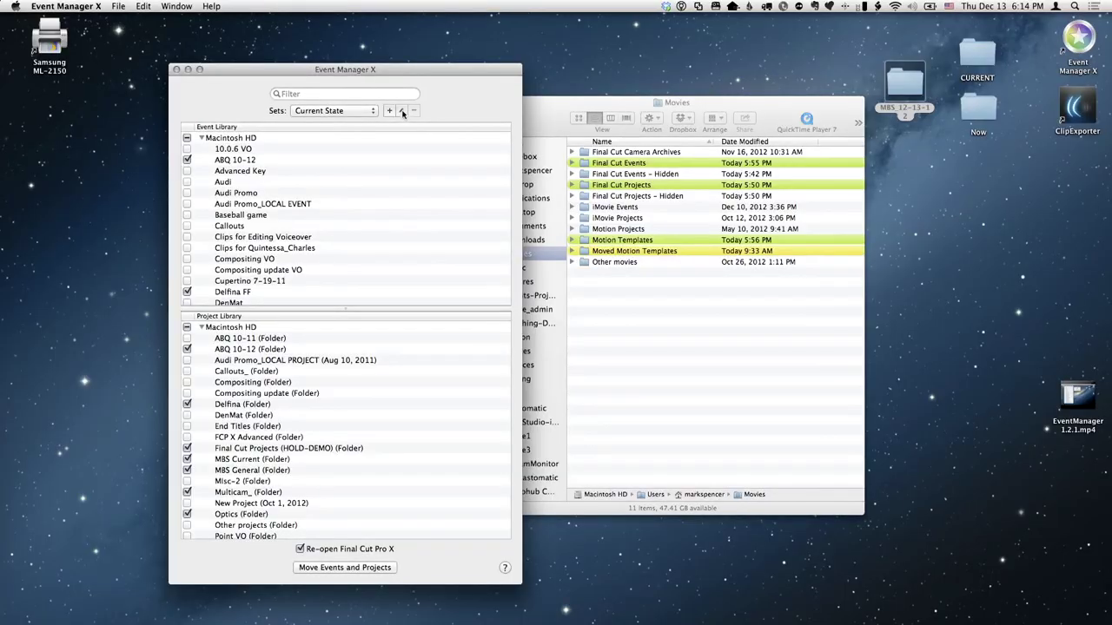
pyautogui.click(402, 111)
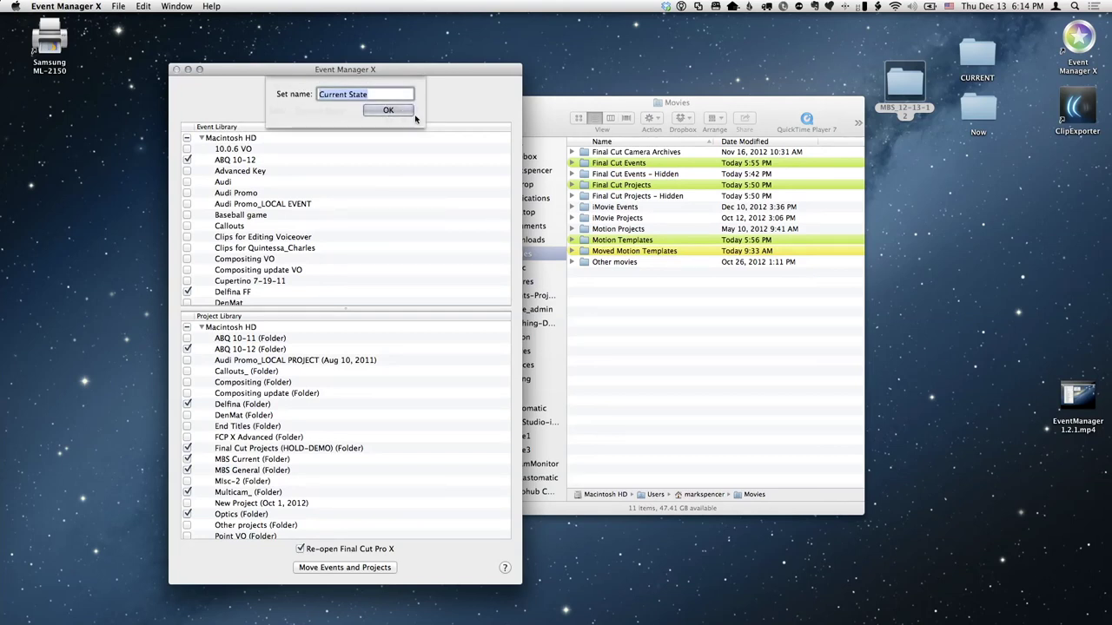
pyautogui.write('MBS Live')
pyautogui.press('Return')
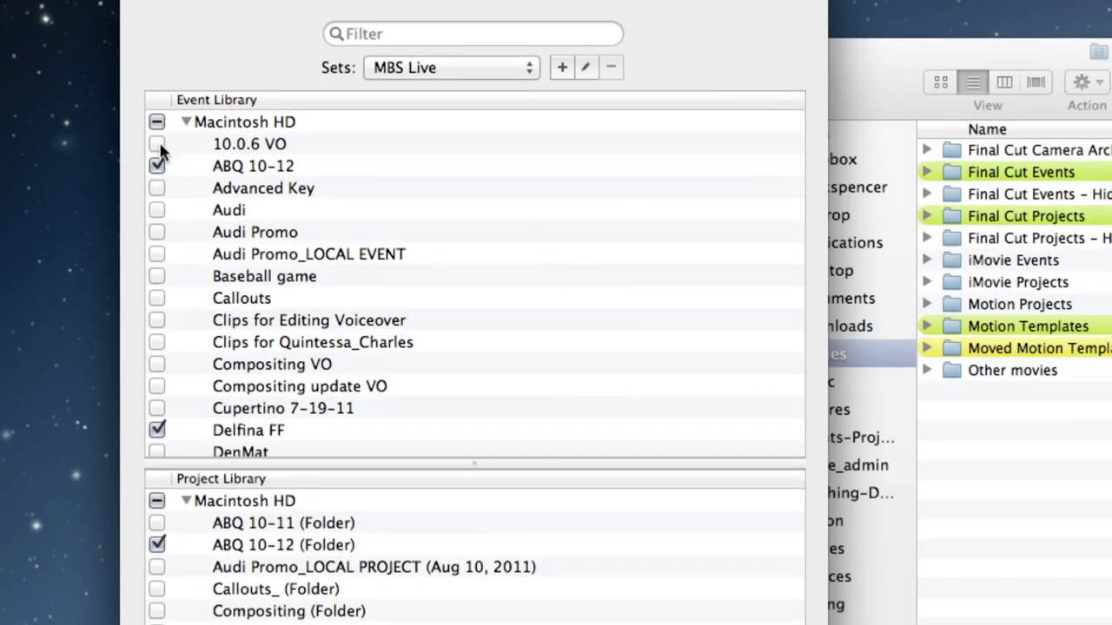
# - Try to add the 10.0.6 VO event to the MBS Live set, checking by switching to the unnamed set and back
pyautogui.click(157, 143)
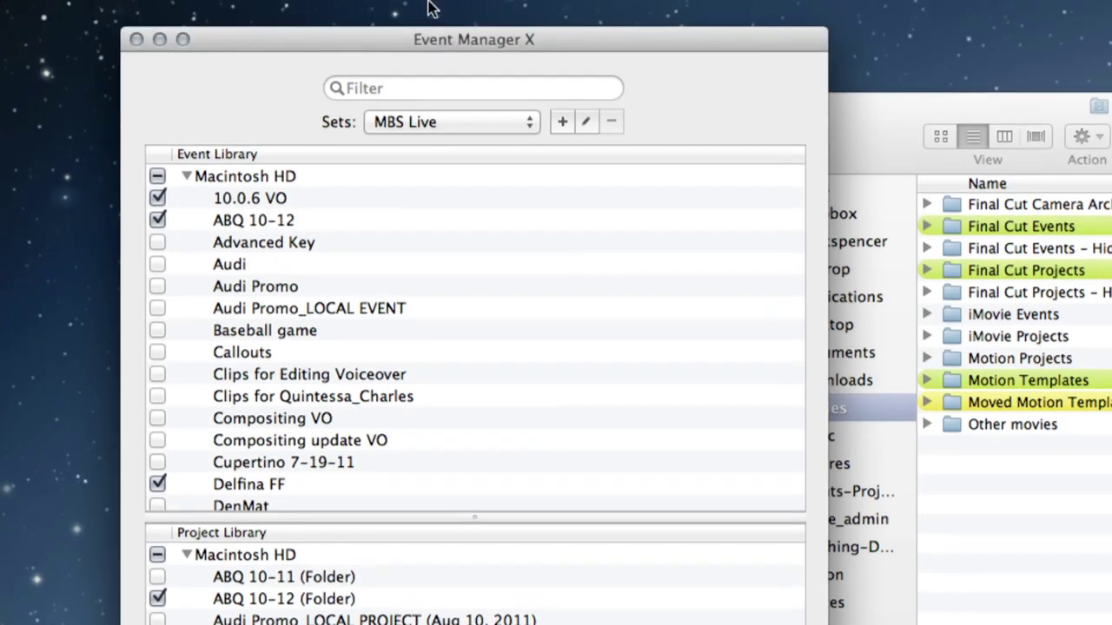
pyautogui.click(460, 121)
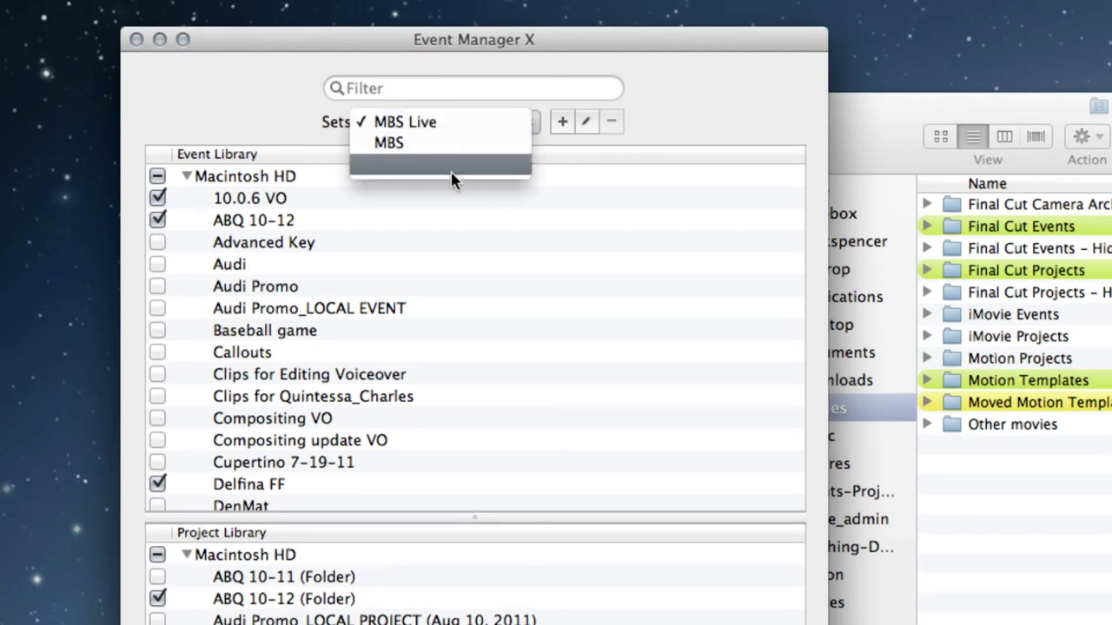
pyautogui.click(451, 170)
pyautogui.click(438, 122)
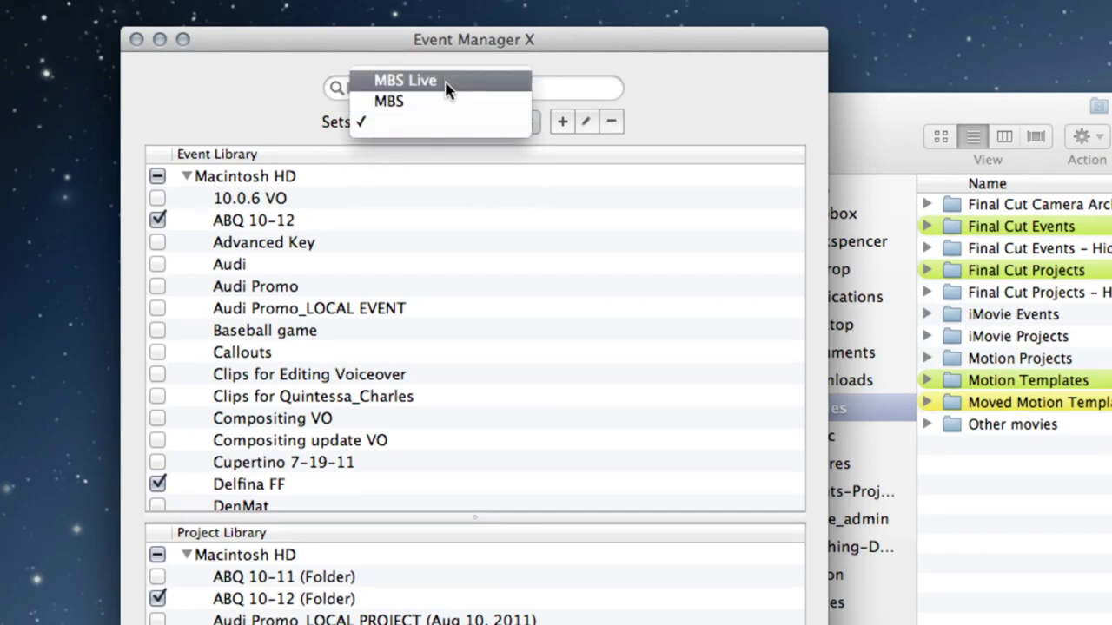
pyautogui.click(449, 79)
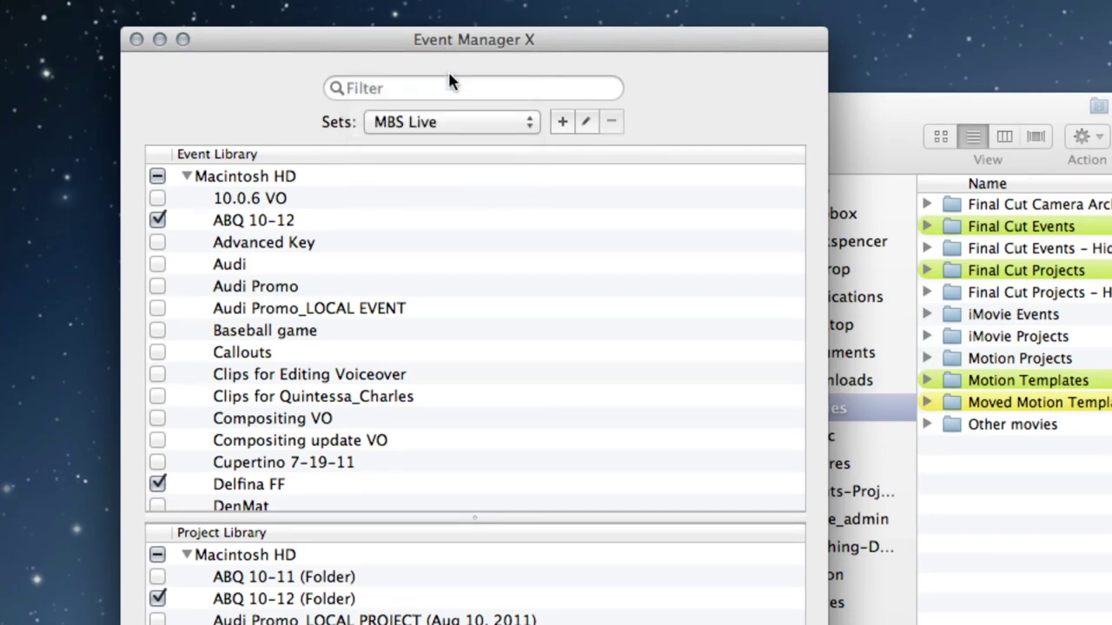
# - Switch to the MBS set and back to MBS Live to compare their selected events
pyautogui.click(437, 124)
pyautogui.click(437, 141)
pyautogui.click(440, 124)
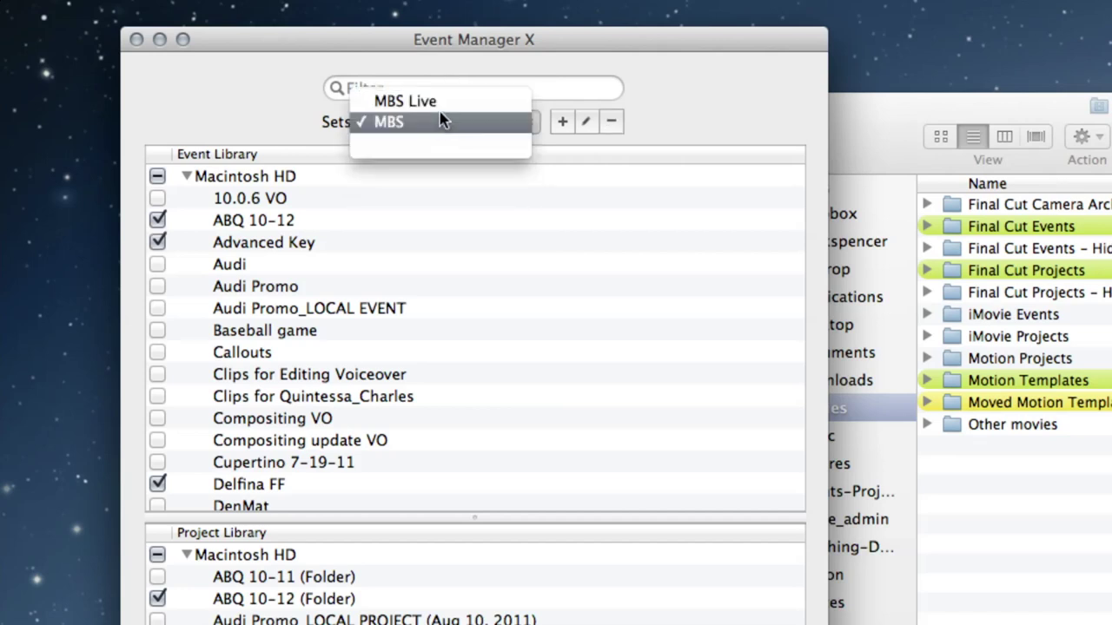
pyautogui.click(440, 100)
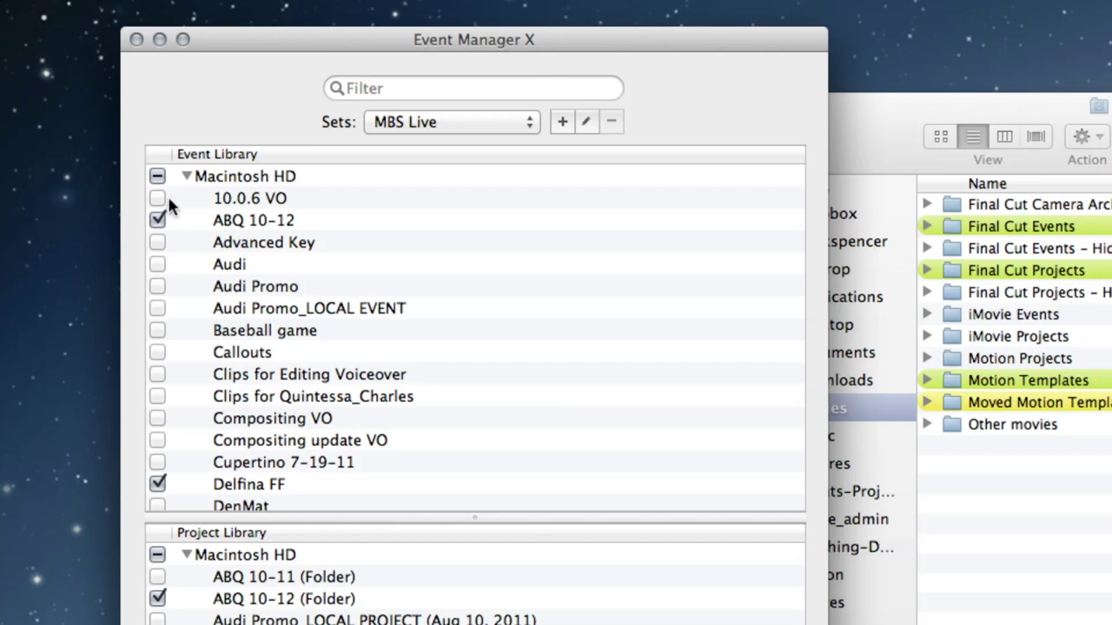
# - Try again to add the 10.0.6 VO event to MBS Live, checking by switching to the MBS set and back
pyautogui.click(157, 199)
pyautogui.click(452, 126)
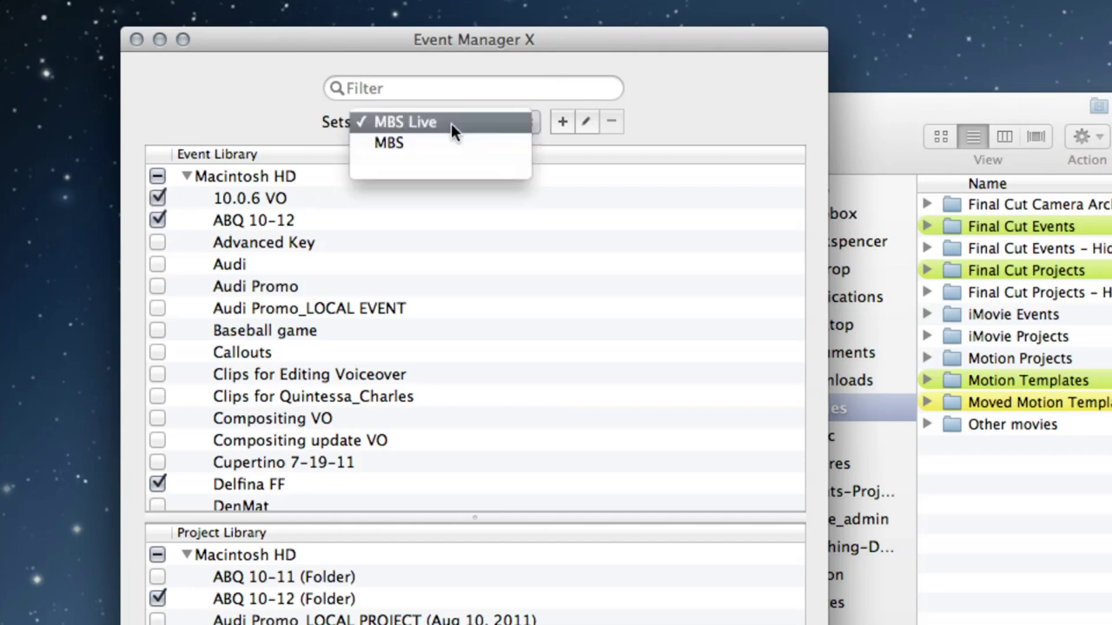
pyautogui.click(444, 137)
pyautogui.click(445, 130)
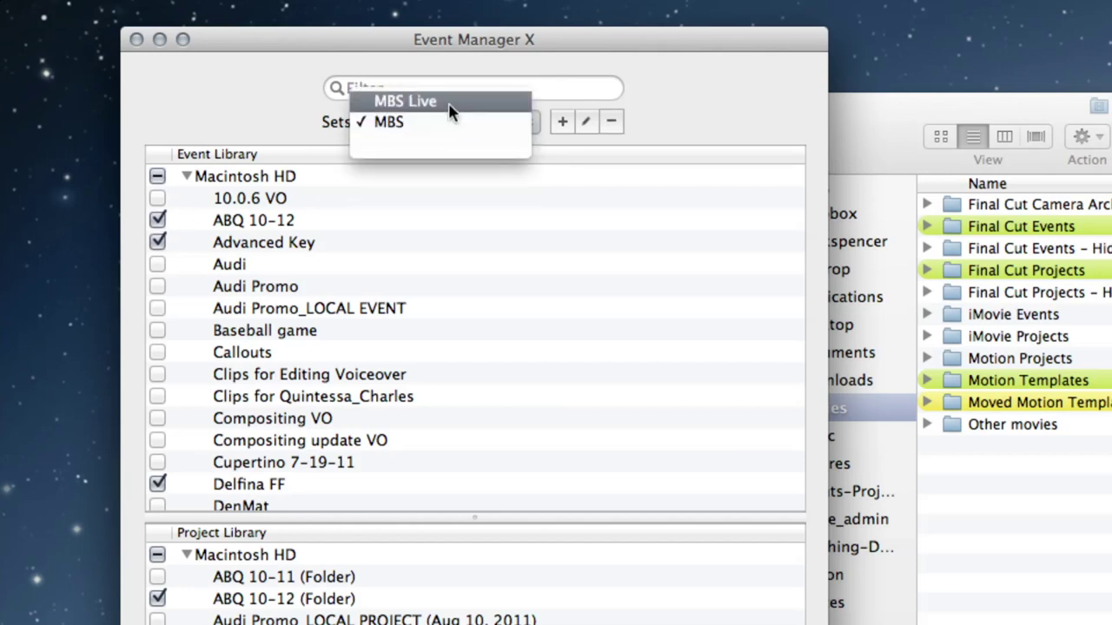
pyautogui.click(447, 100)
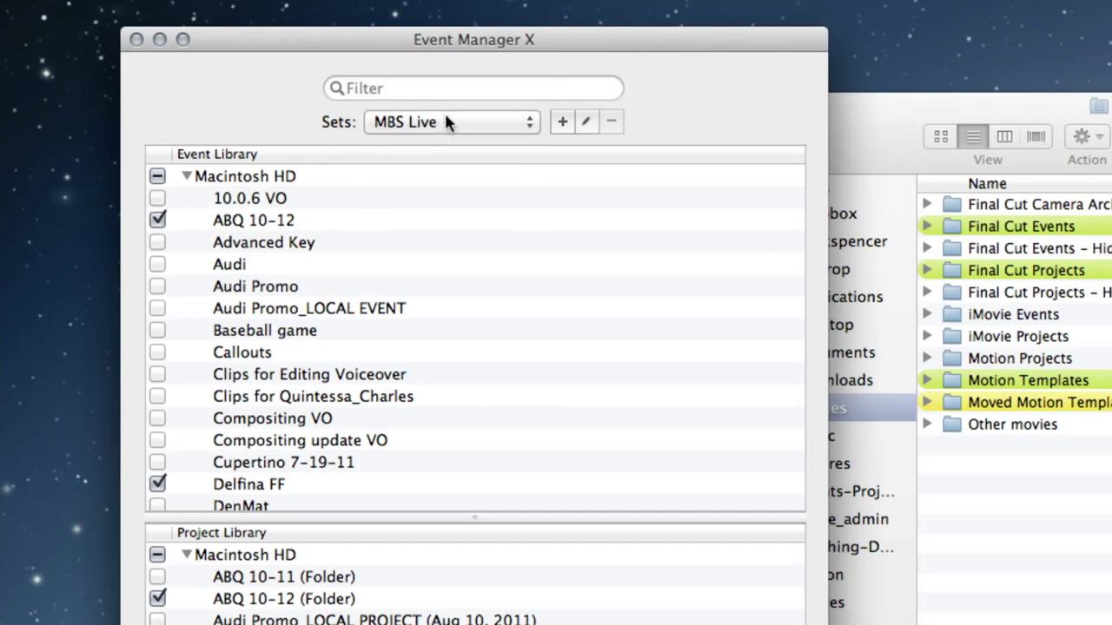
# - Add the 10.0.6 VO event to the MBS Live set, check it against the MBS set, and finish on MBS
pyautogui.click(157, 198)
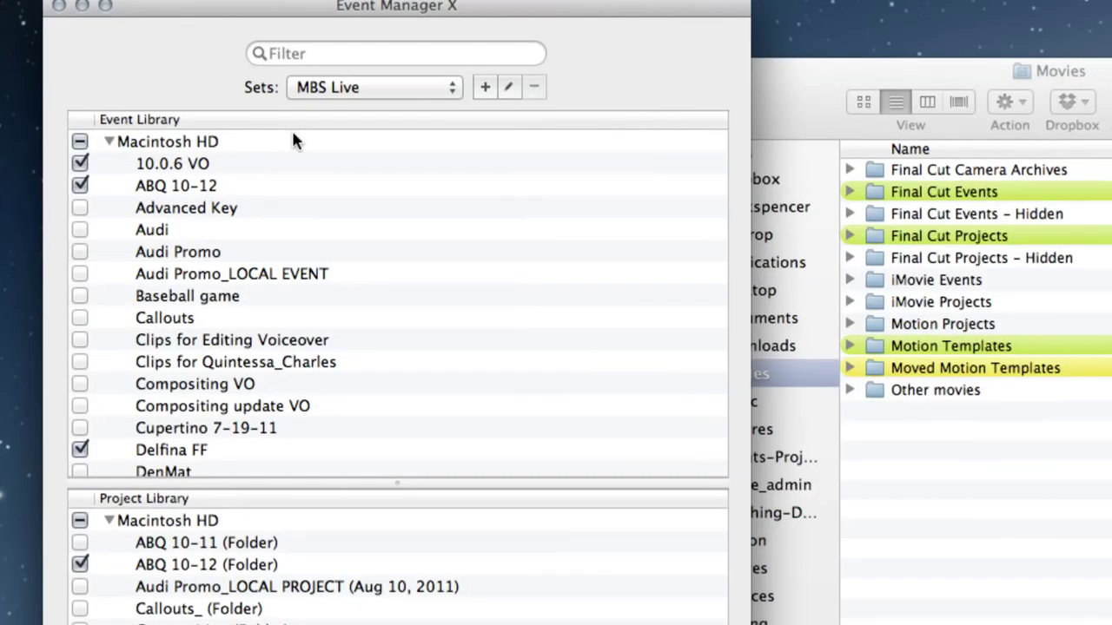
pyautogui.click(336, 89)
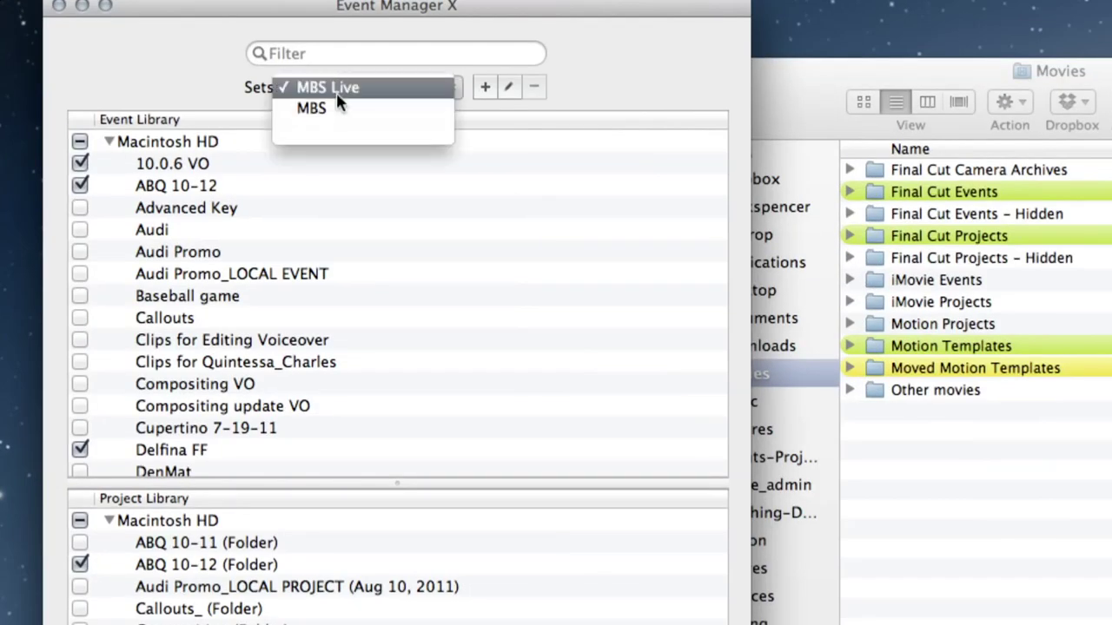
pyautogui.press('Escape')
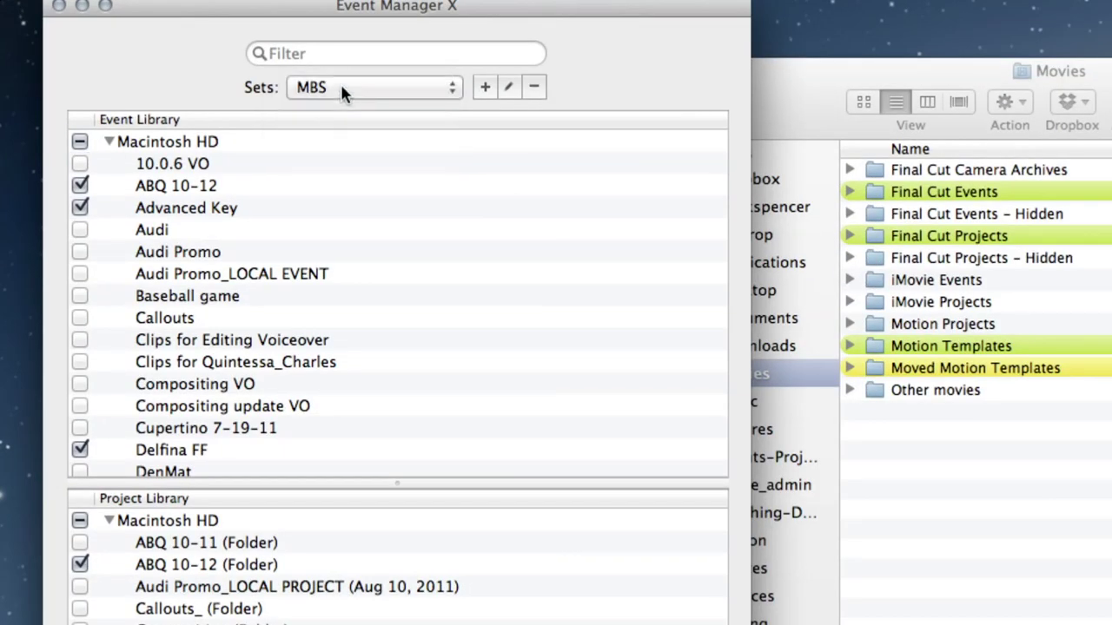
pyautogui.click(340, 82)
pyautogui.click(343, 69)
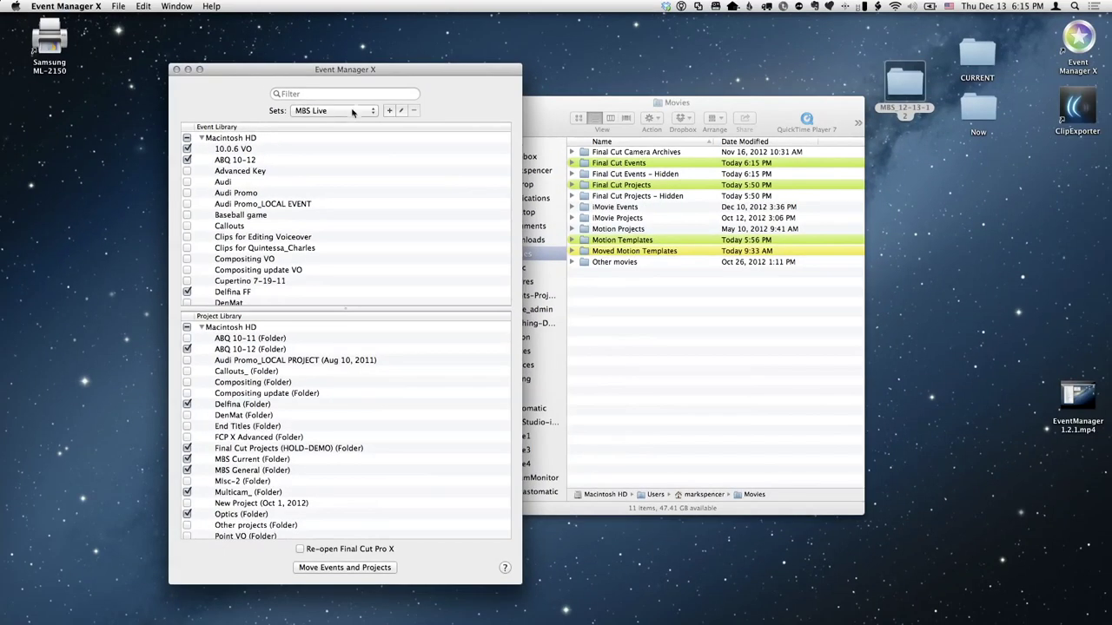
pyautogui.click(352, 111)
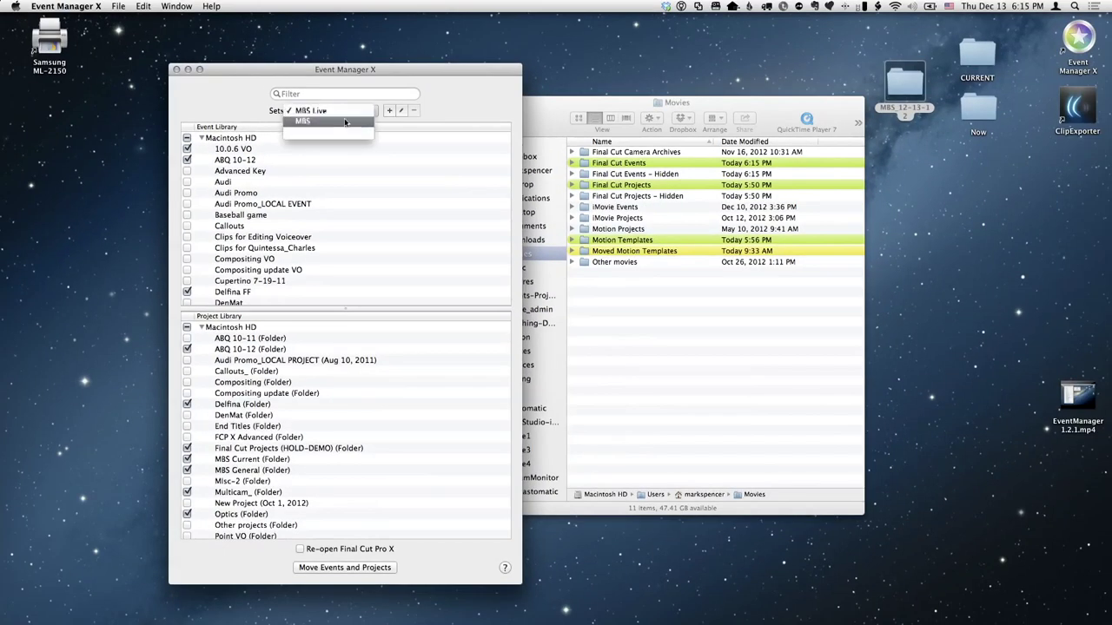
pyautogui.click(346, 100)
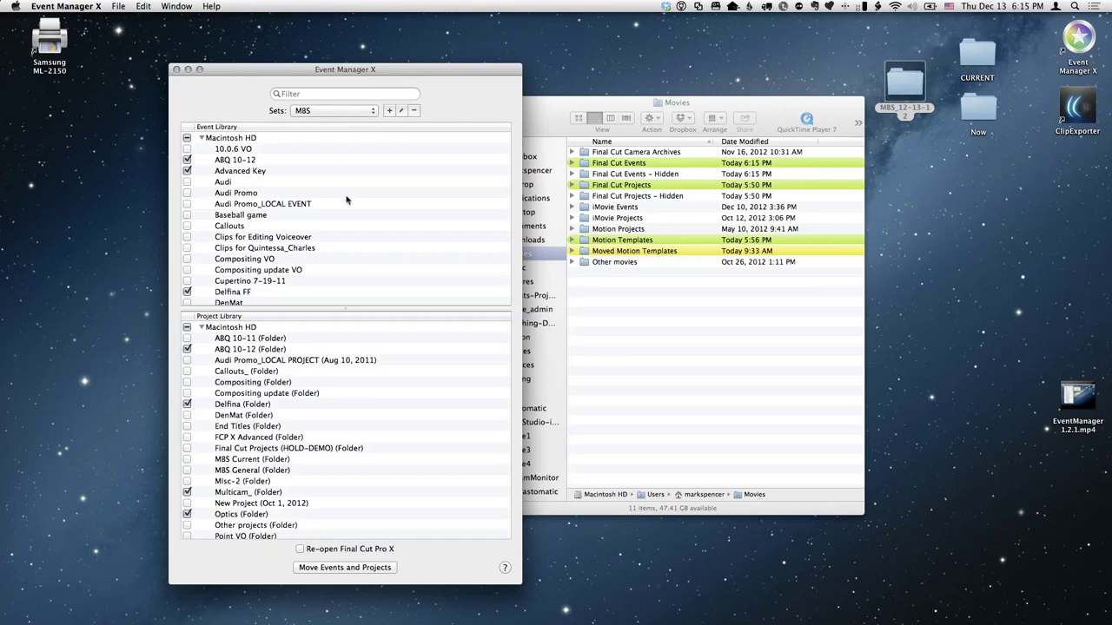
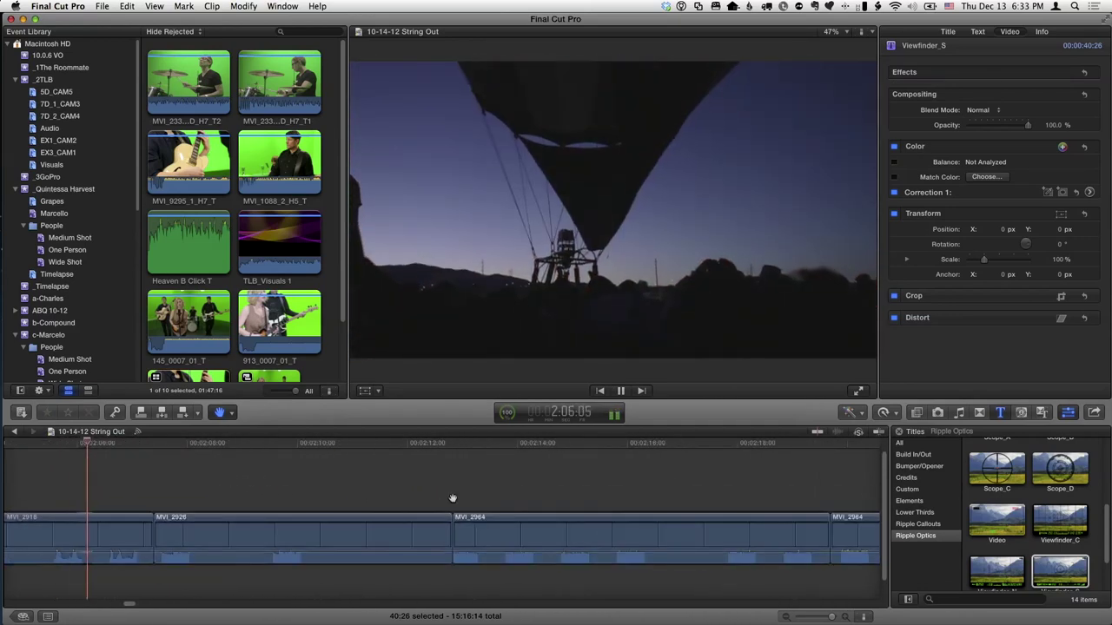
# - In Final Cut Pro, browse forward through the balloon clips in the 10-14-12 String Out timeline while playback continues
pyautogui.hscroll(-3, 547, 516)
pyautogui.hscroll(5, 548, 516)
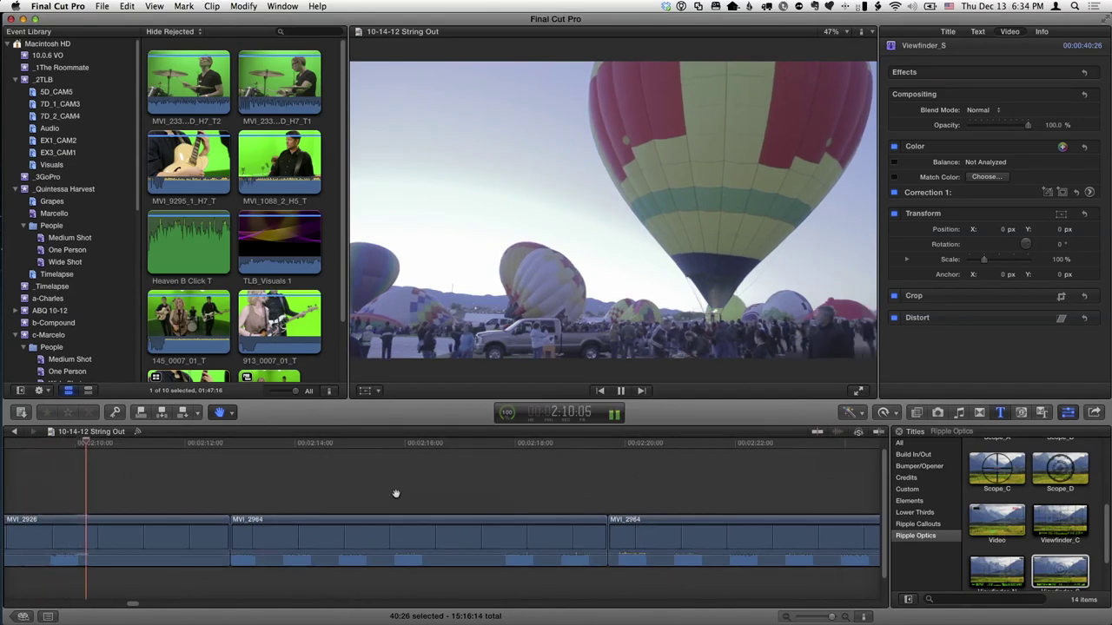
pyautogui.hscroll(3, 305, 487)
pyautogui.hscroll(3, 311, 486)
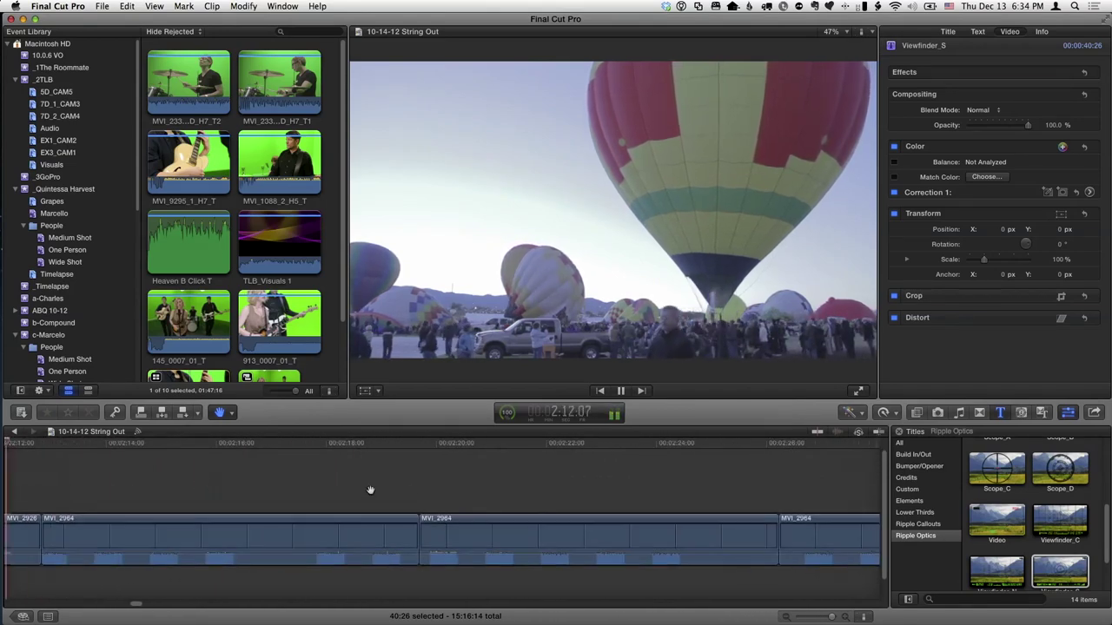
pyautogui.moveTo(493, 491); pyautogui.dragTo(413, 477)
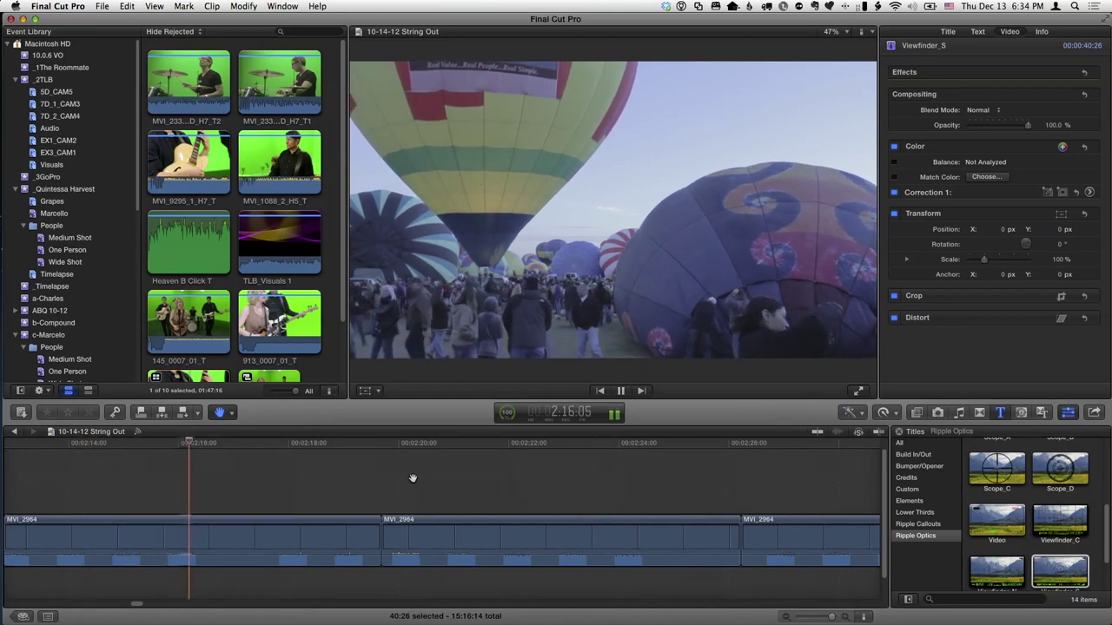
# - Select two consecutive MVI_2964 clips in turn during playback, then switch to the Select tool and move further along the timeline
pyautogui.press('c')
pyautogui.press('v')
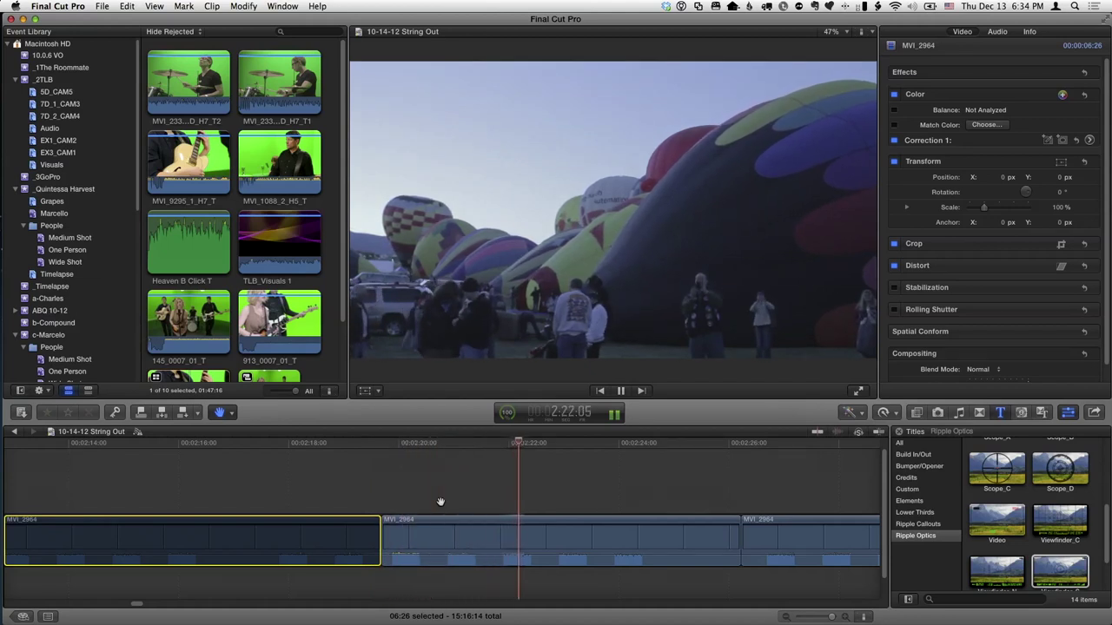
pyautogui.press('v')
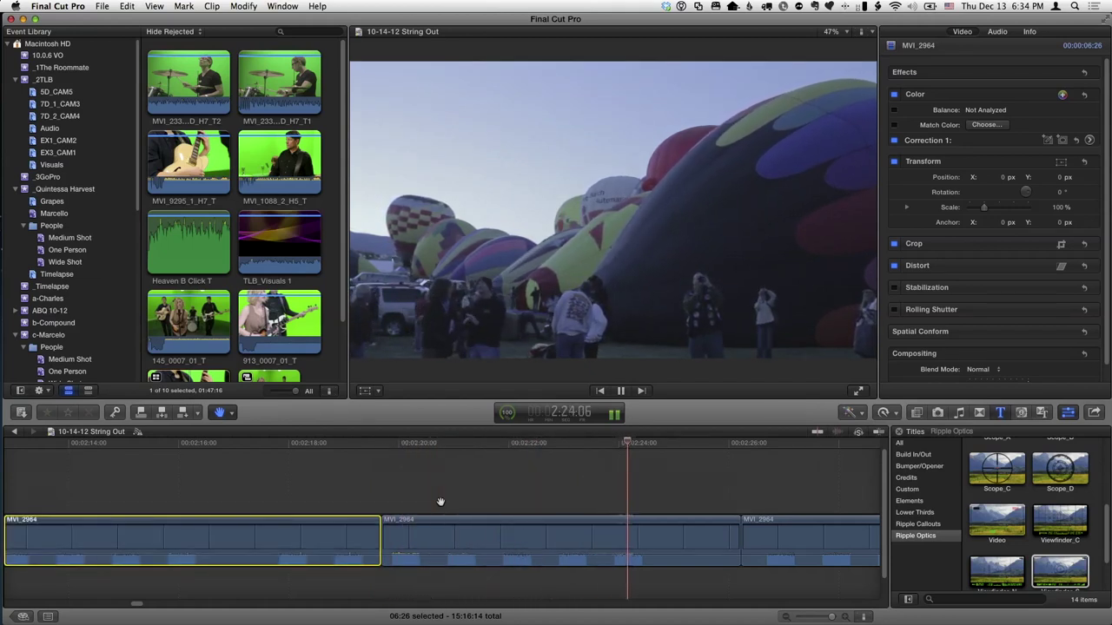
pyautogui.press('c')
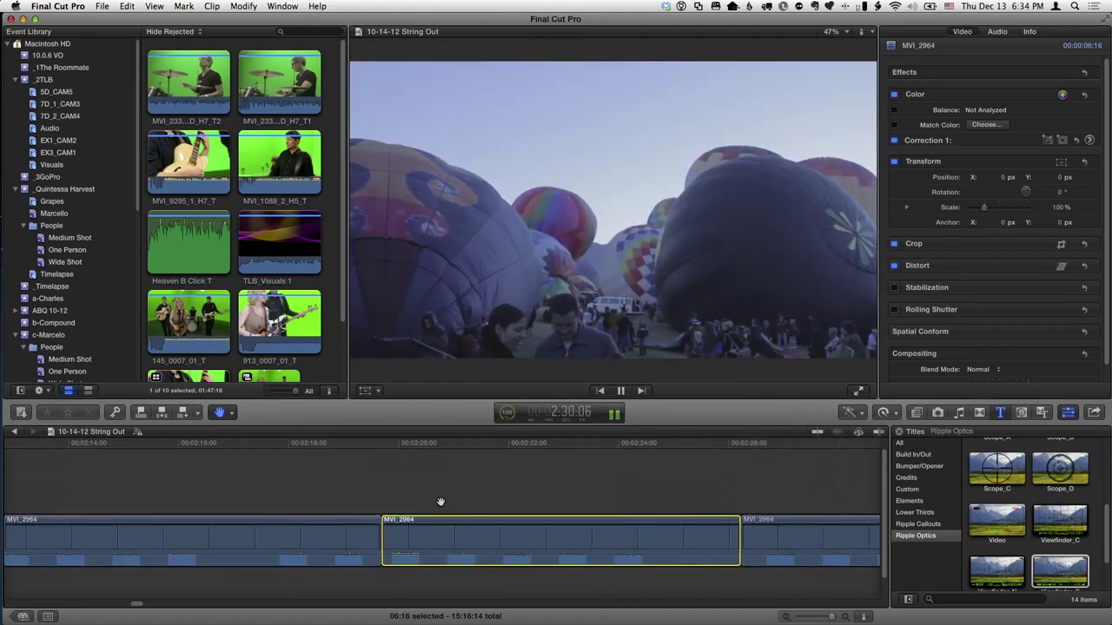
pyautogui.press('a')
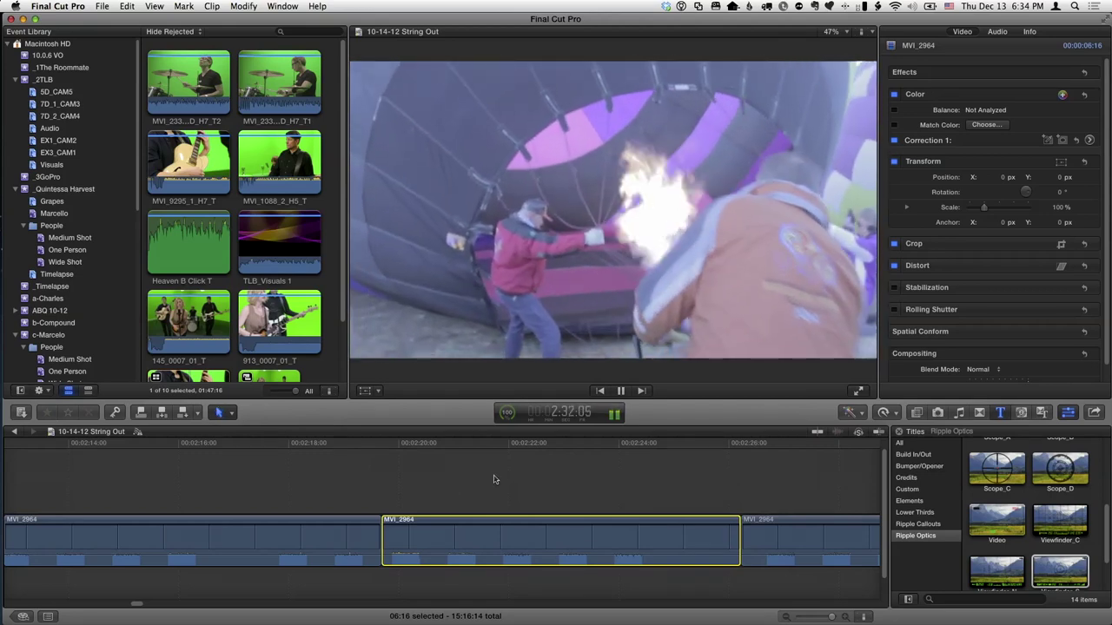
pyautogui.moveTo(517, 487); pyautogui.dragTo(185, 490)
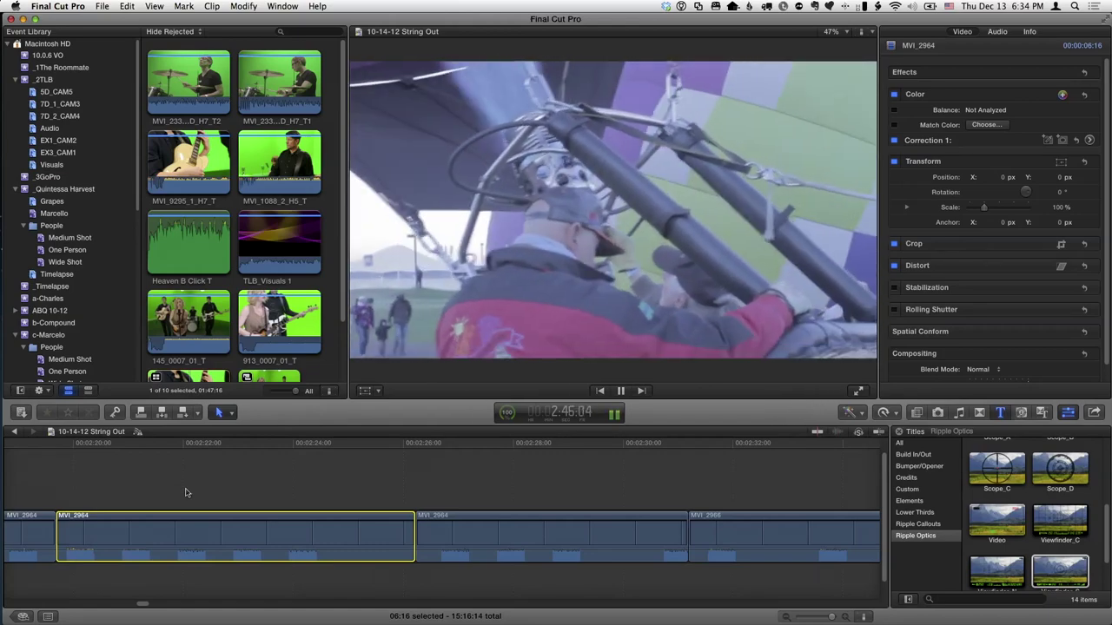
# - View the whole timeline, zoom in around the selected MVI_2974 clip, and activate the Crop tool on it during playback
pyautogui.hotkey('shift', 'z')
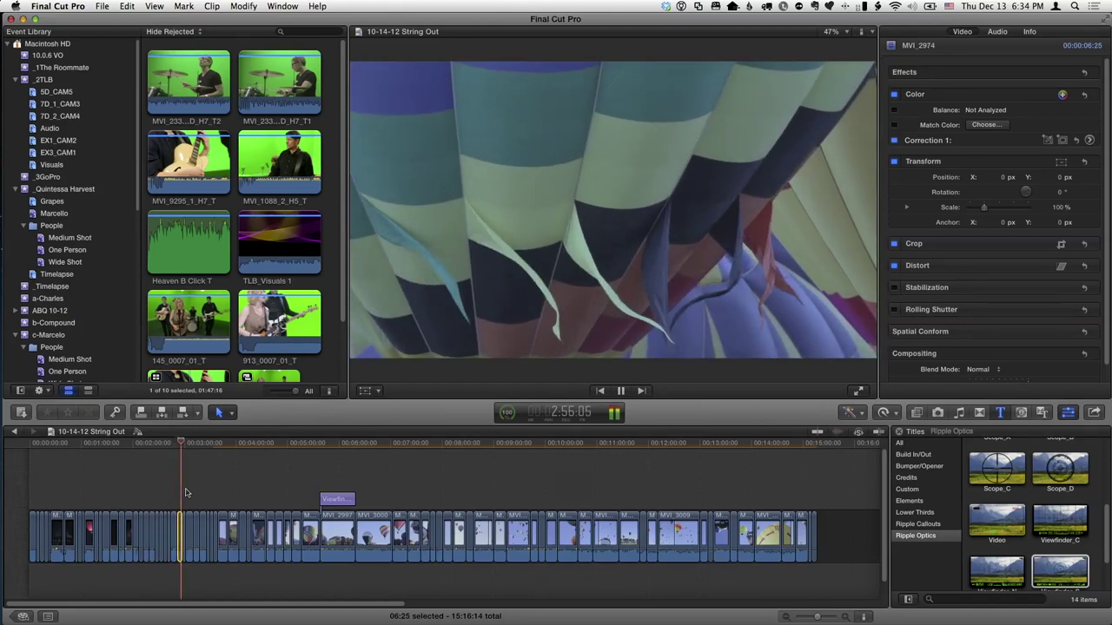
pyautogui.press('super+equal')
pyautogui.press('super+equal')
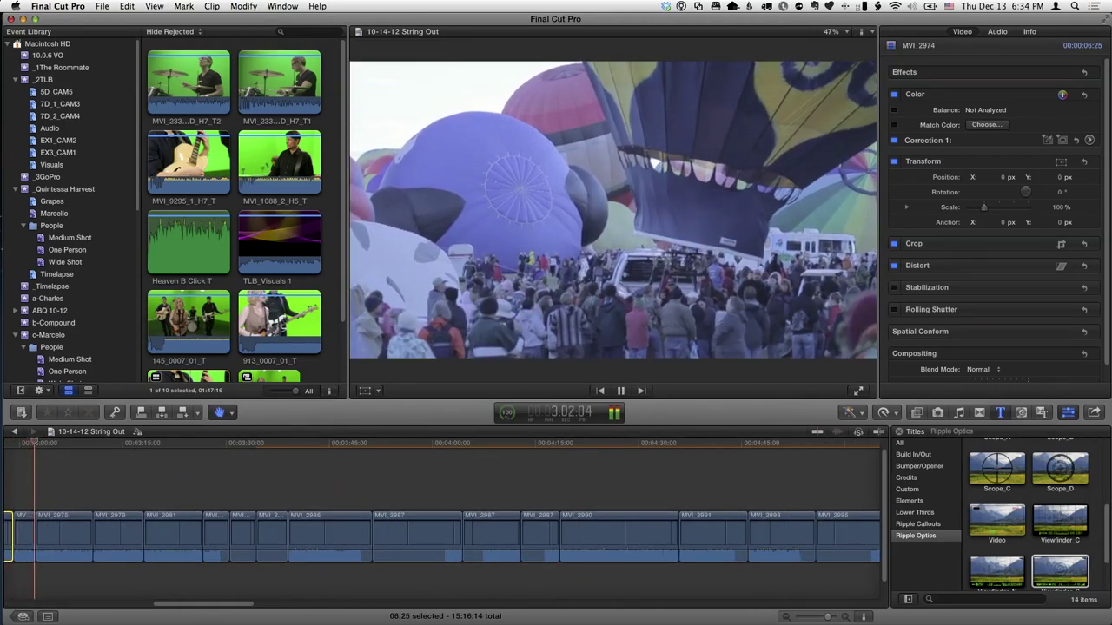
pyautogui.hscroll(-10, 472, 482)
pyautogui.press('a')
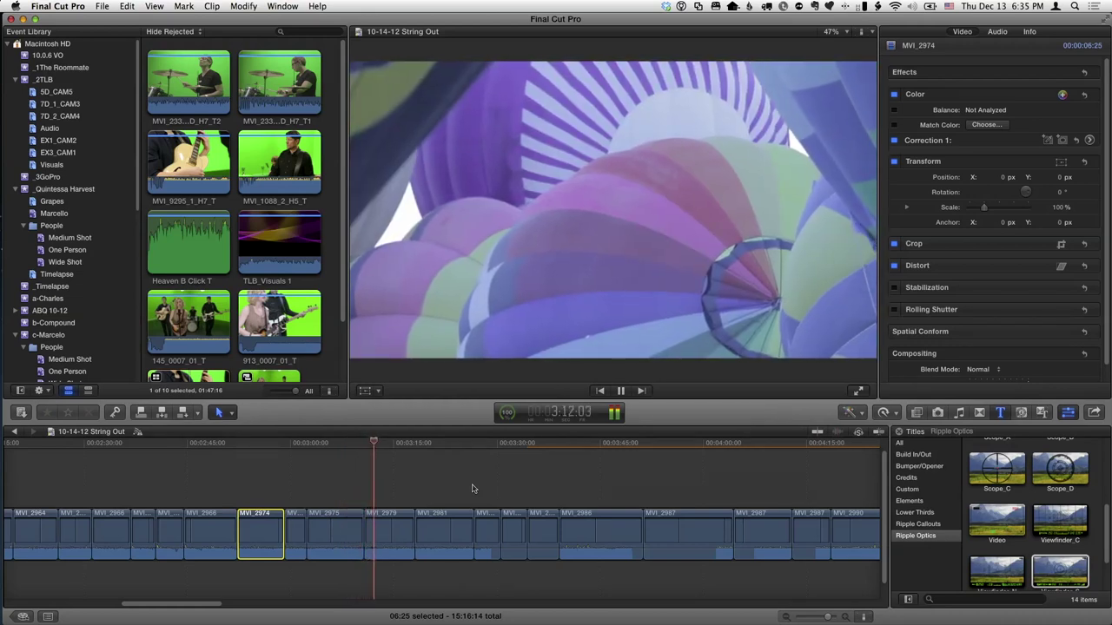
pyautogui.hotkey('shift', 'c')
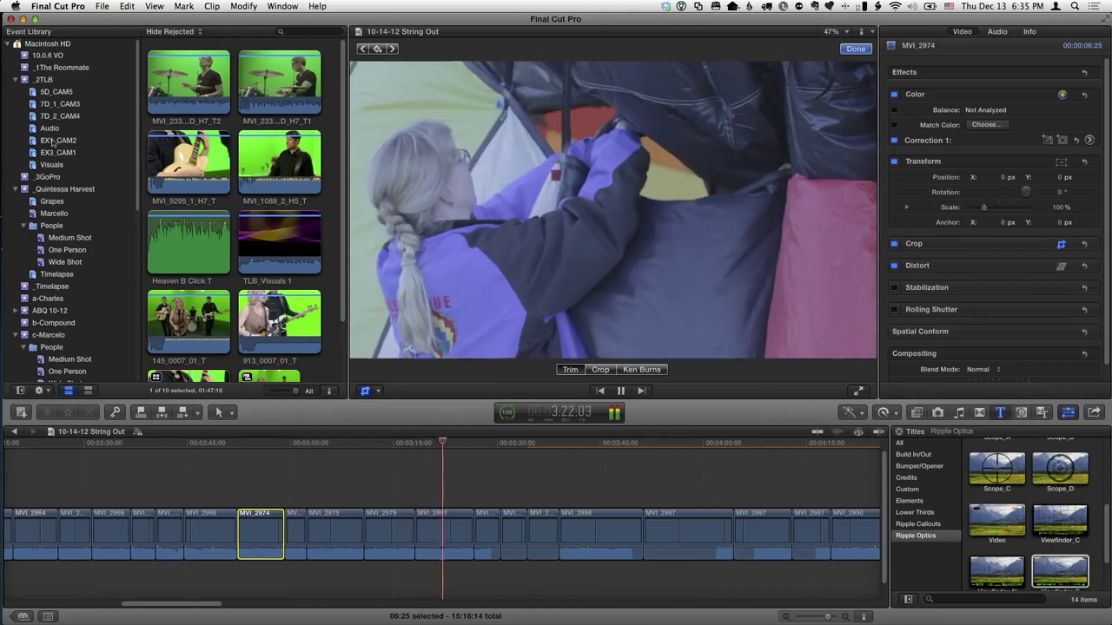
# - Choose a range of MVI_2977 from the ABQ 10-12 event, play it, and connect it above the primary storyline at the playhead
pyautogui.scroll(-3, 52, 157)
pyautogui.scroll(-3, 52, 157)
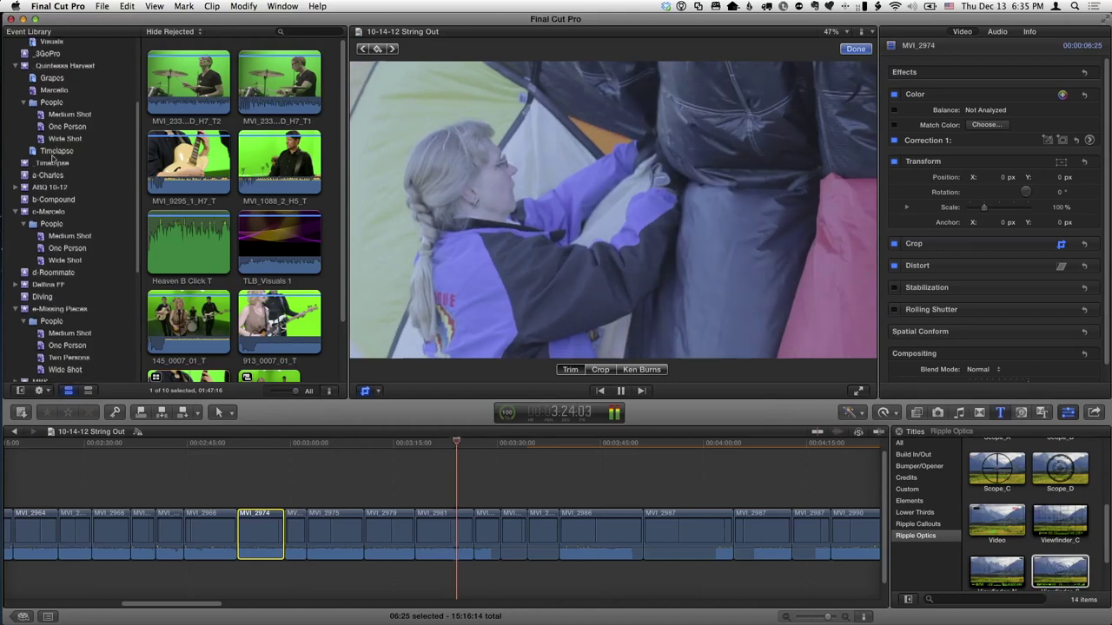
pyautogui.click(52, 188)
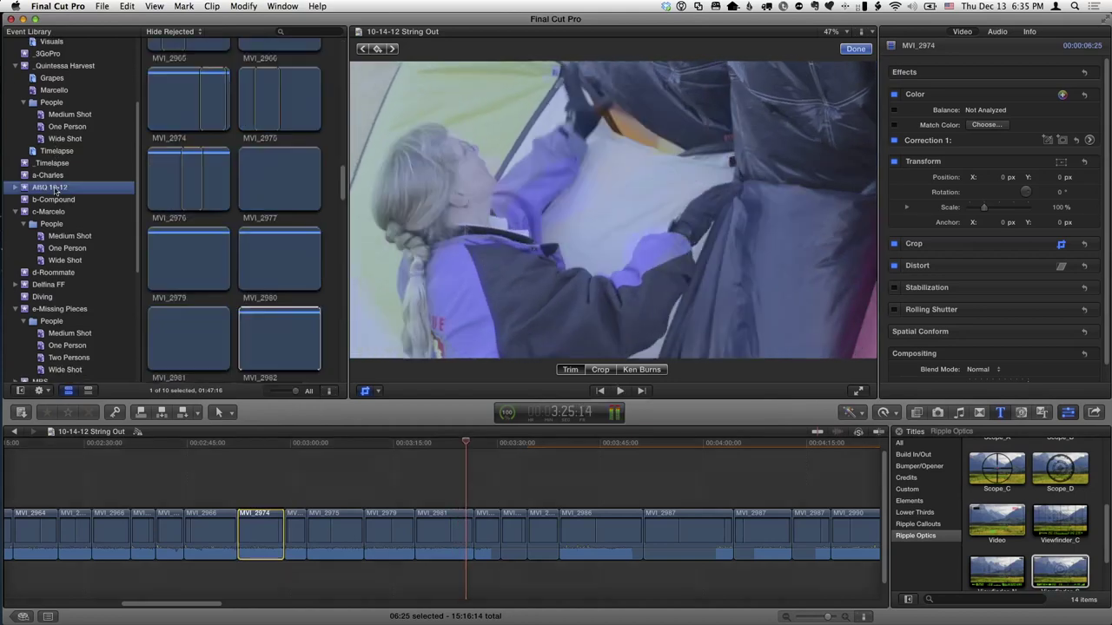
pyautogui.click(270, 180)
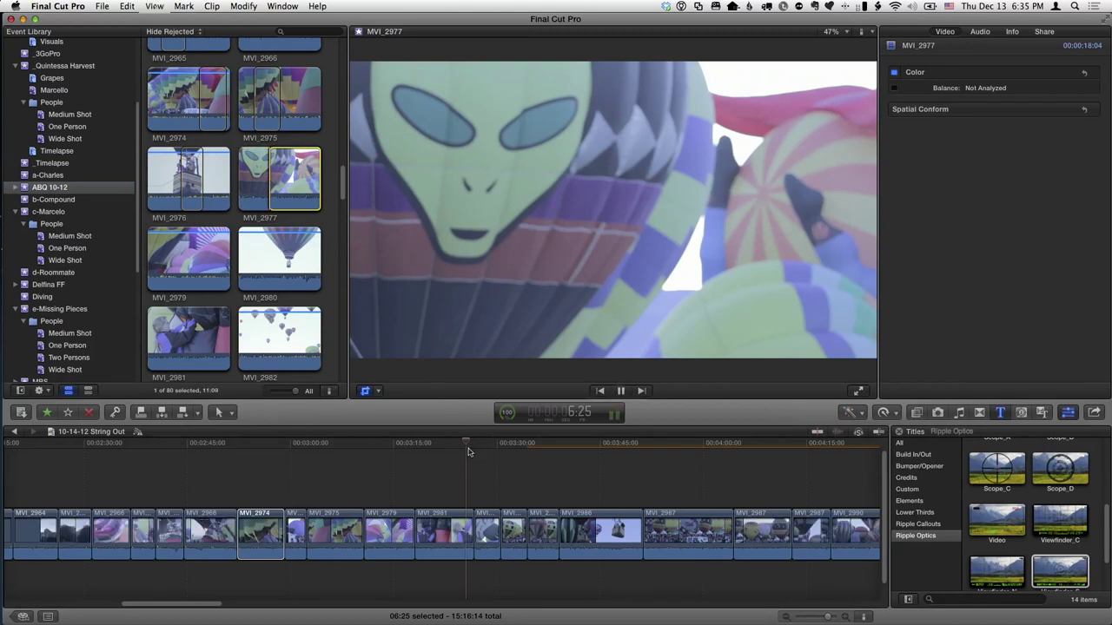
pyautogui.press('space')
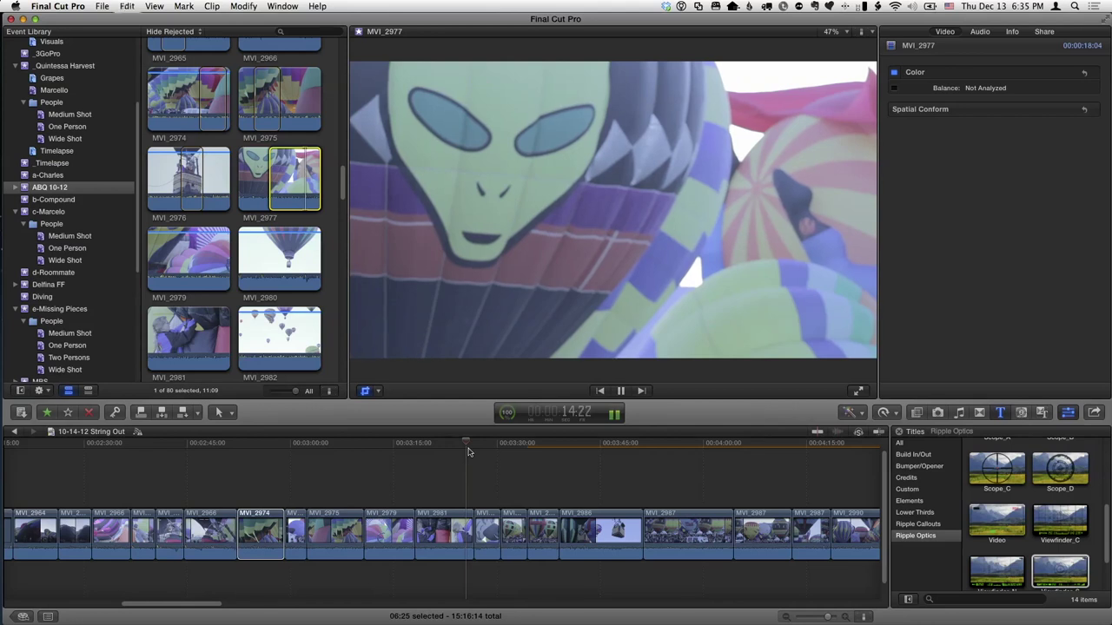
pyautogui.press('q')
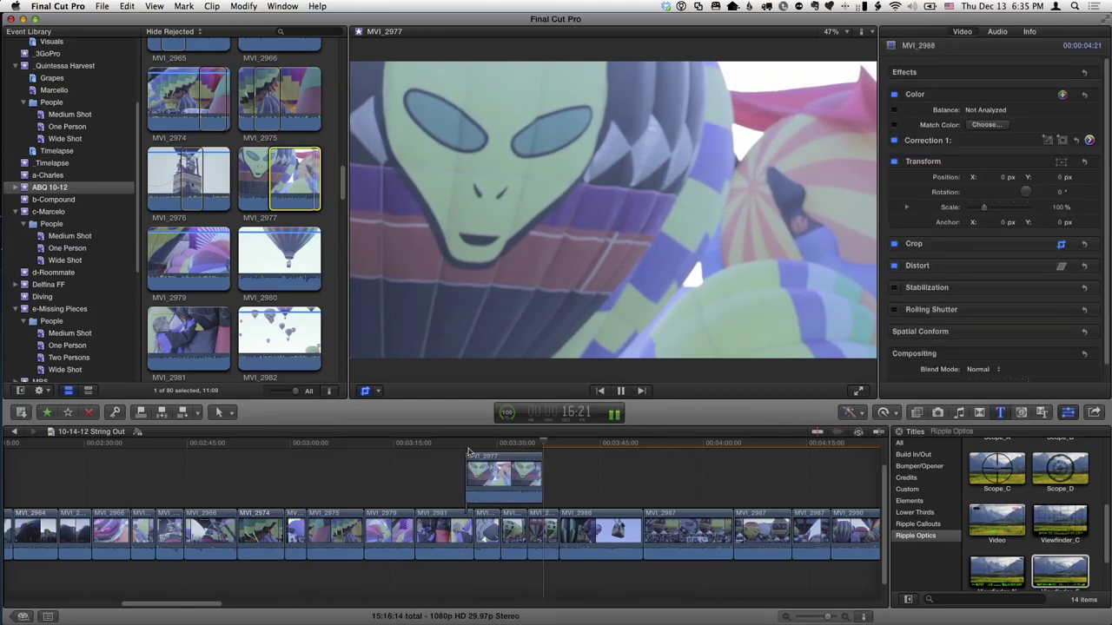
pyautogui.press('space')
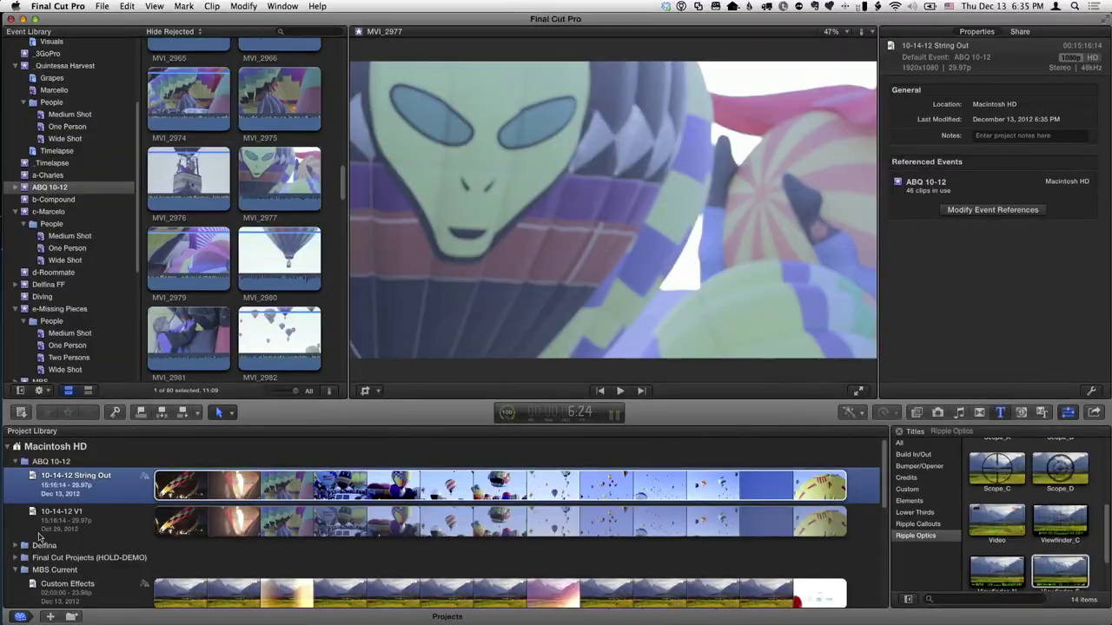
# - Find the Custom Effects project in the MBS Current folder of the Project Library and open its timeline
pyautogui.scroll(-5, 38, 537)
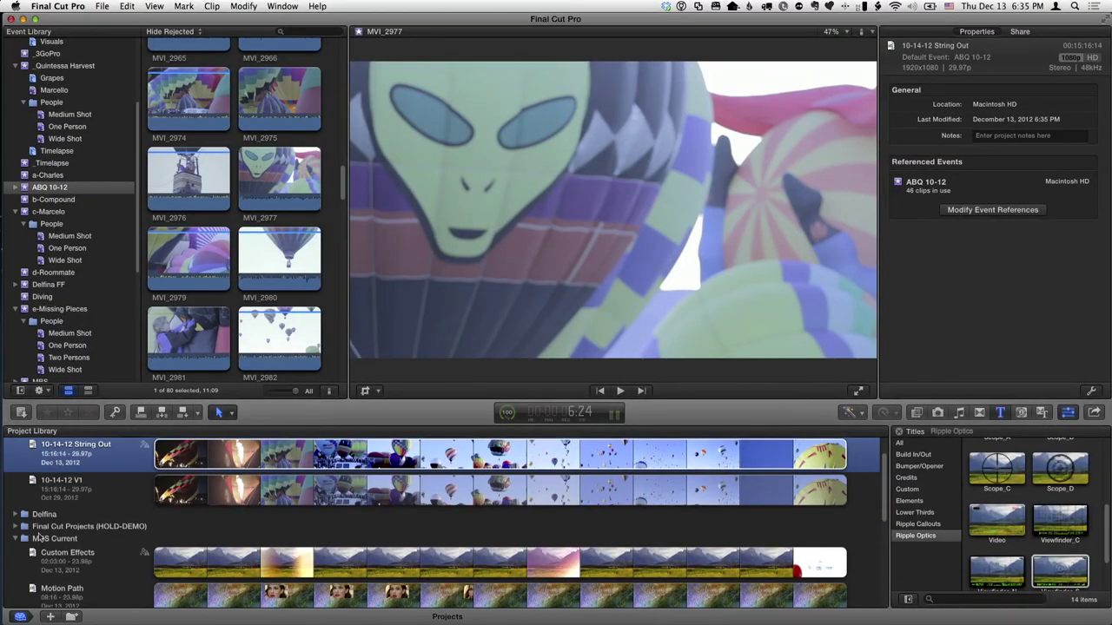
pyautogui.scroll(3, 38, 537)
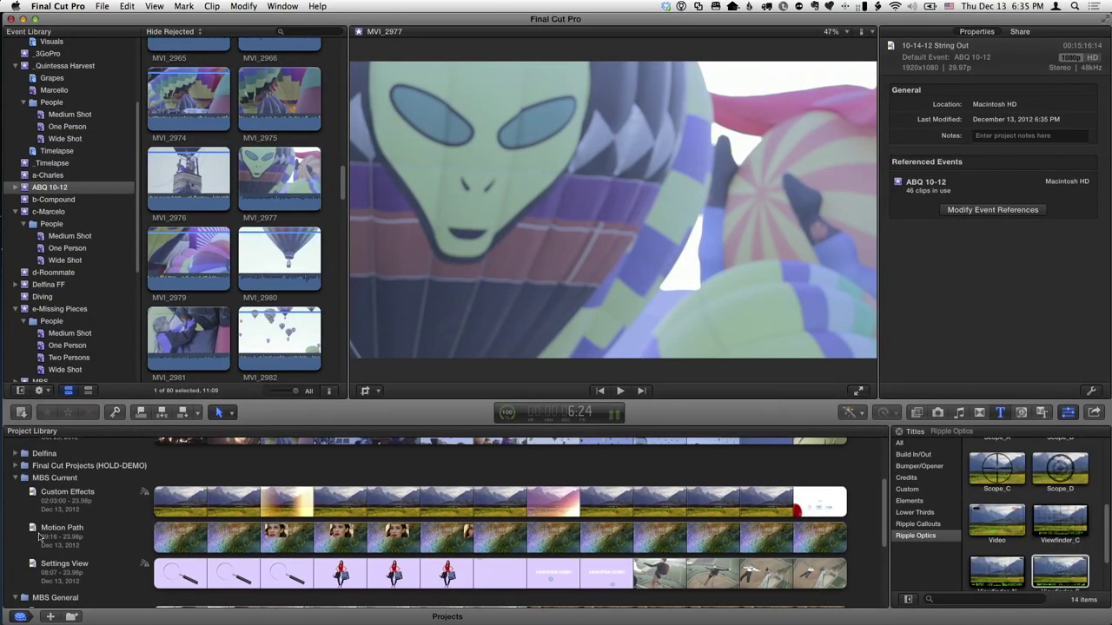
pyautogui.click(31, 529)
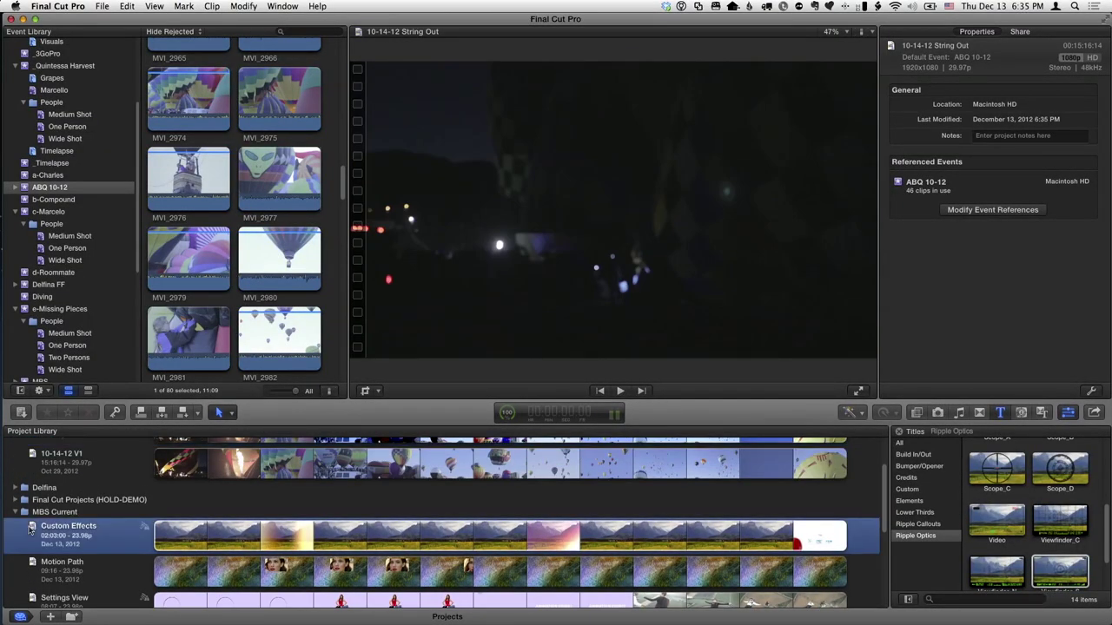
pyautogui.doubleClick(31, 530)
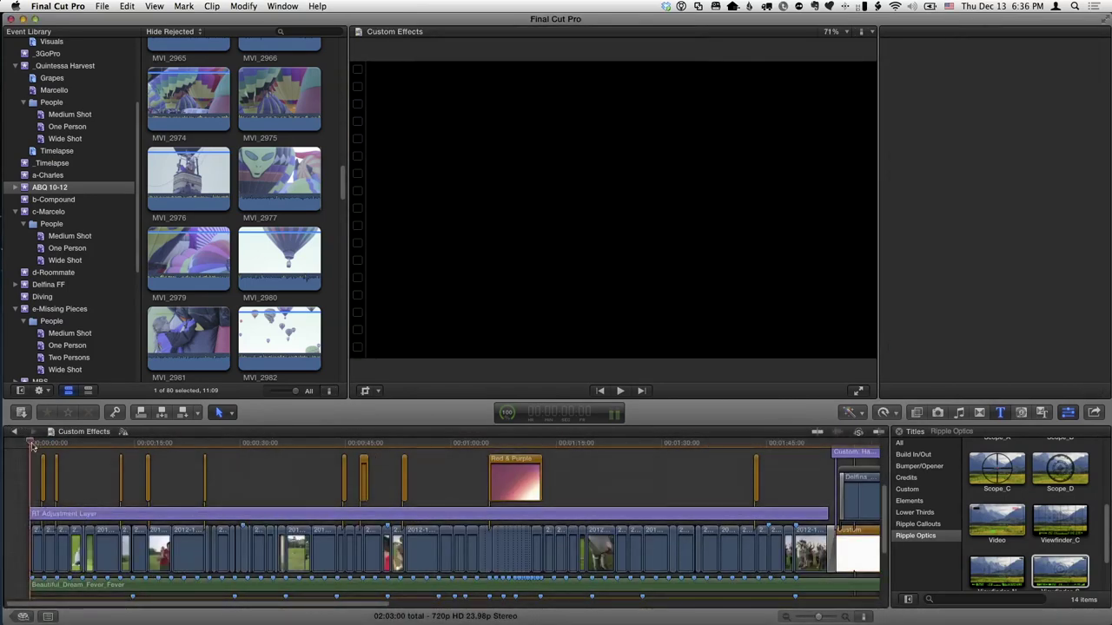
# - Play the opening seconds of the Custom Effects project, then skim its timeline to about 41:07
pyautogui.click(31, 444)
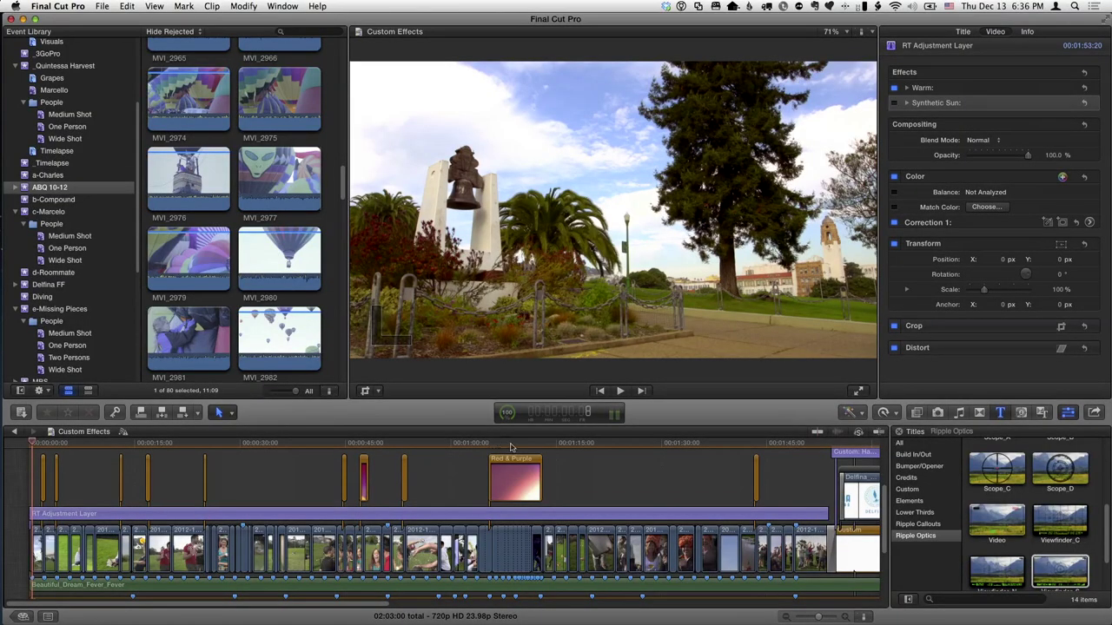
pyautogui.click(511, 445)
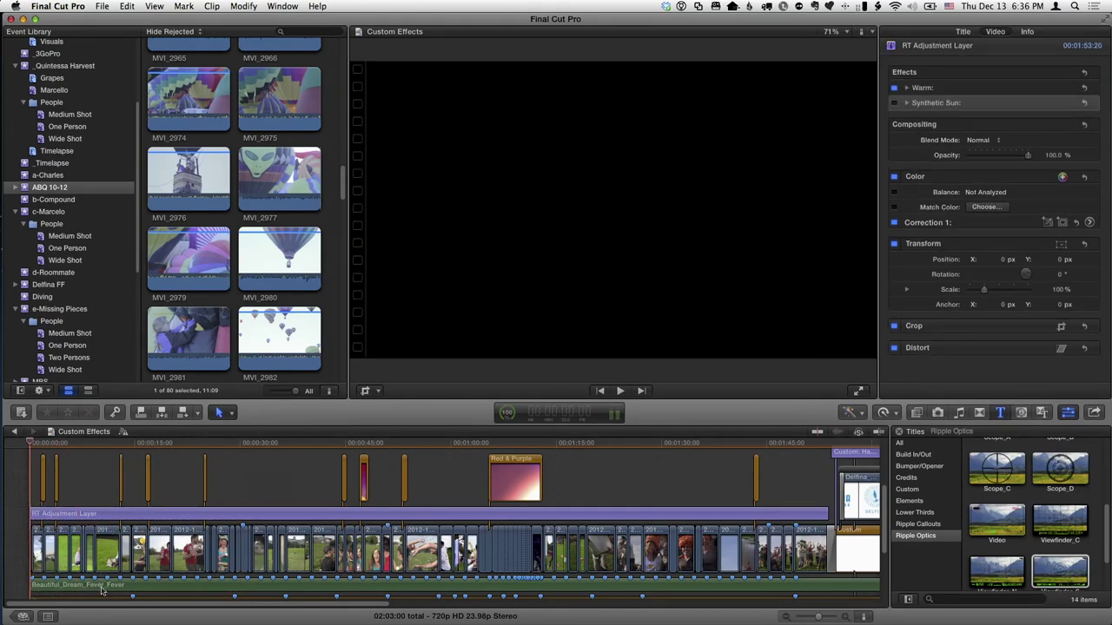
pyautogui.press('space')
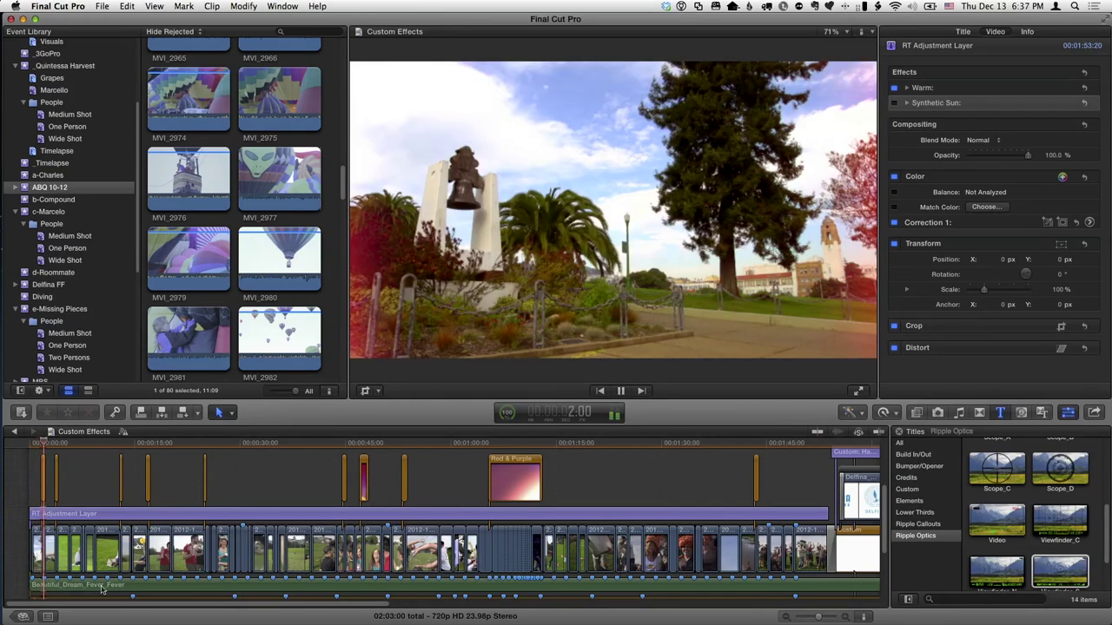
pyautogui.press('space')
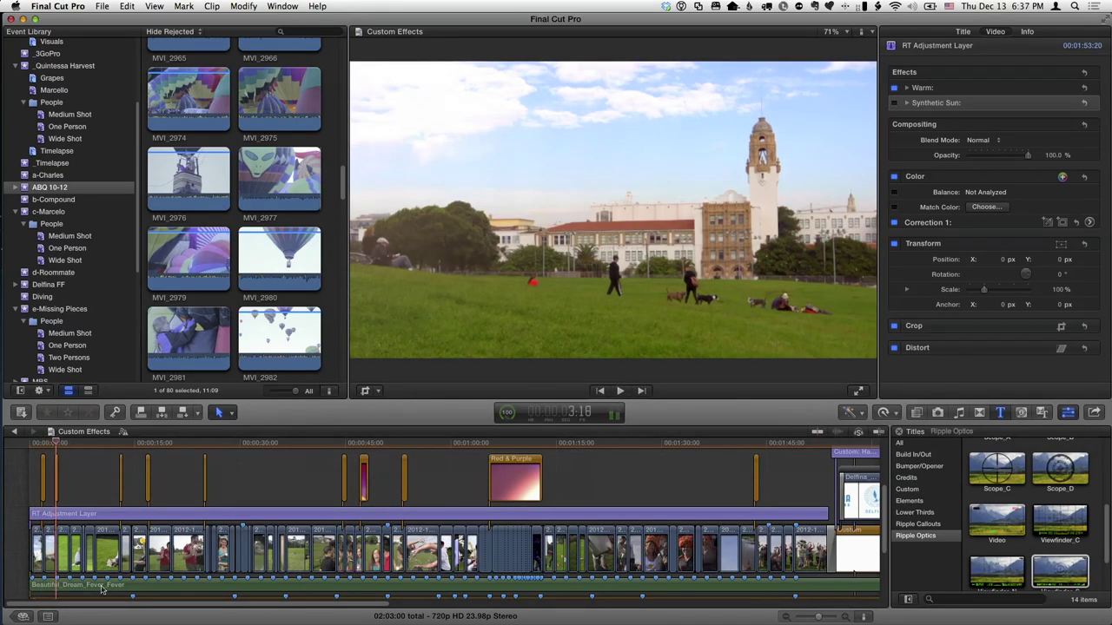
pyautogui.moveTo(22, 452)
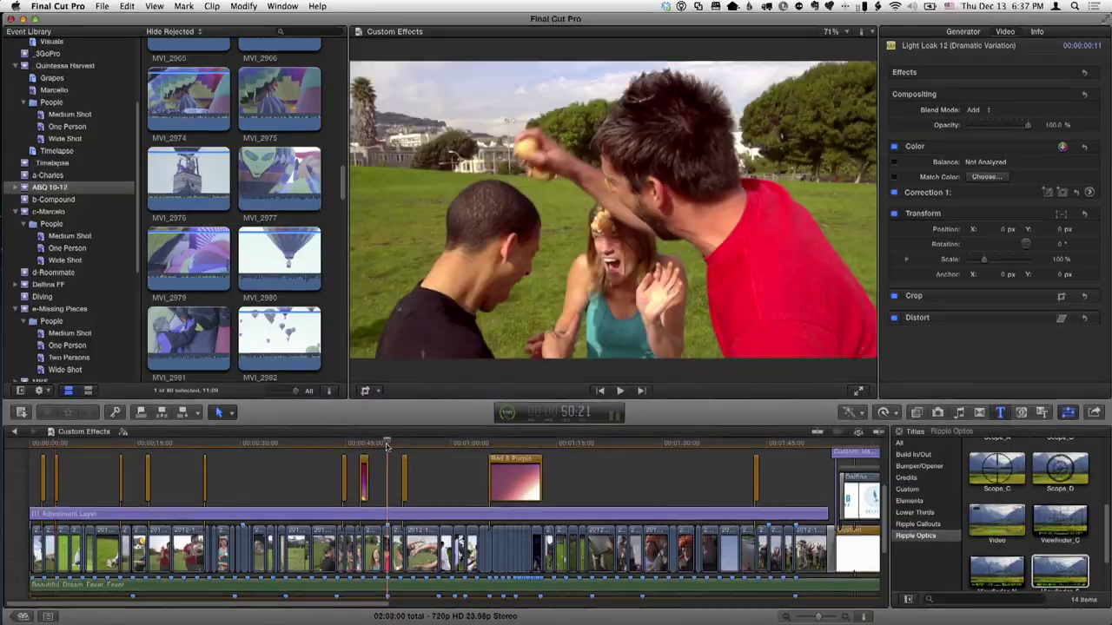
pyautogui.moveTo(378, 445); pyautogui.dragTo(318, 437)
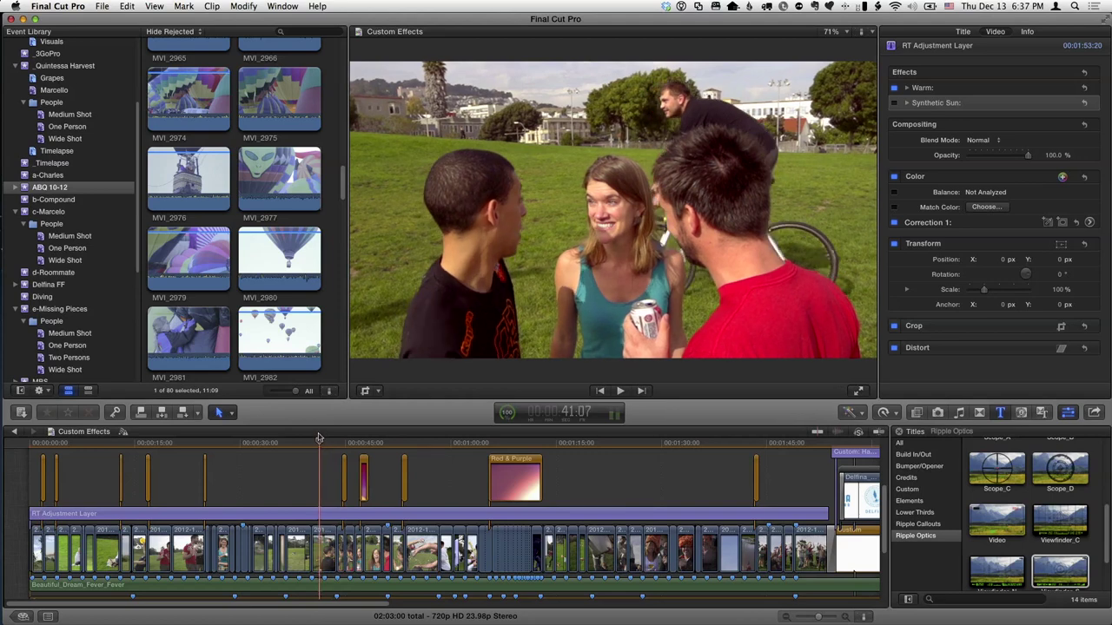
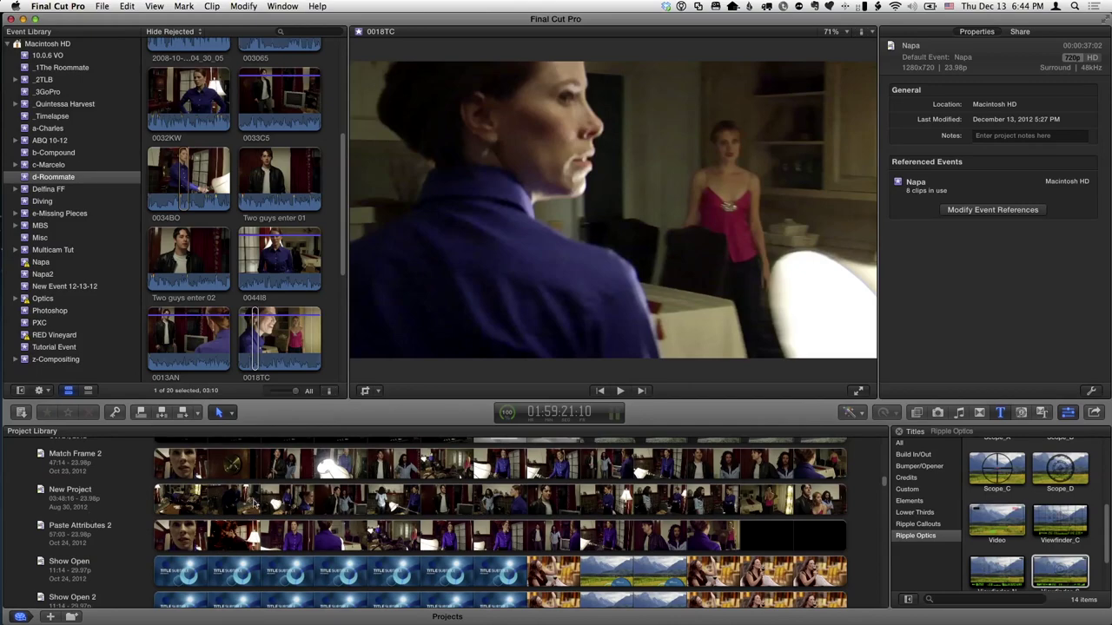
# - Open the Paste Attributes 2 project from the Project Library and skim its timeline from the beginning
pyautogui.scroll(-3, 214, 508)
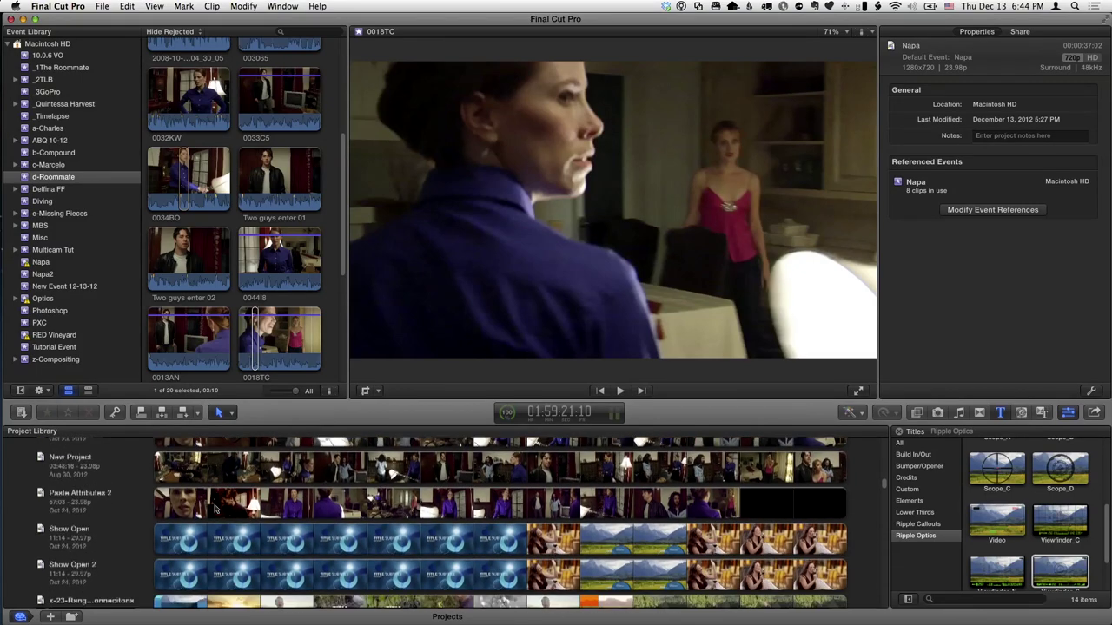
pyautogui.scroll(3, 214, 508)
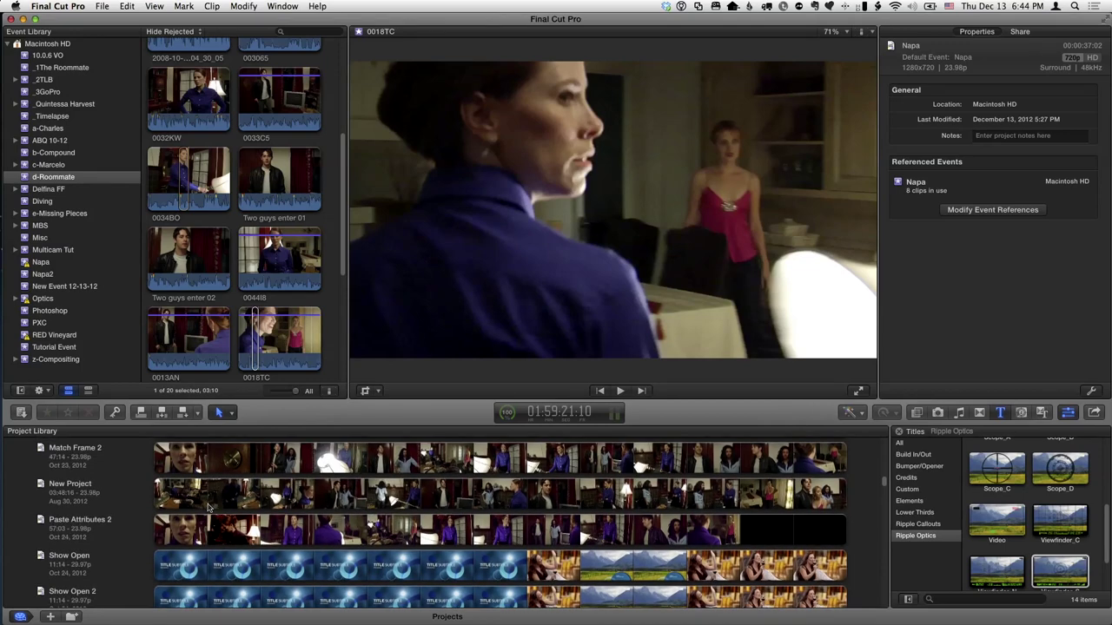
pyautogui.doubleClick(177, 535)
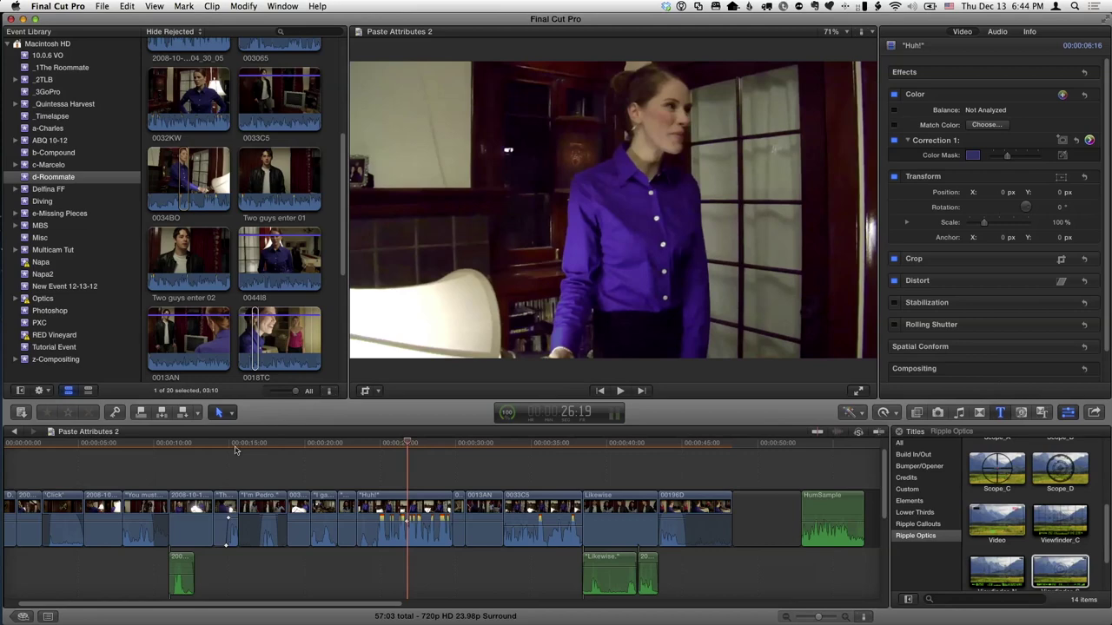
pyautogui.press('Home')
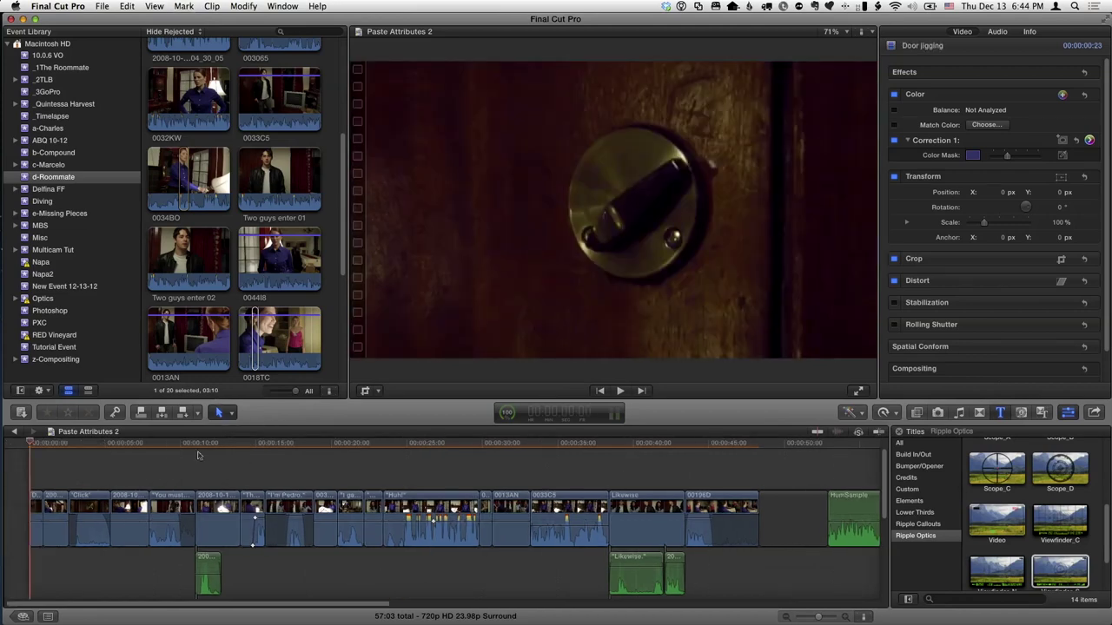
pyautogui.moveTo(56, 445); pyautogui.dragTo(101, 445)
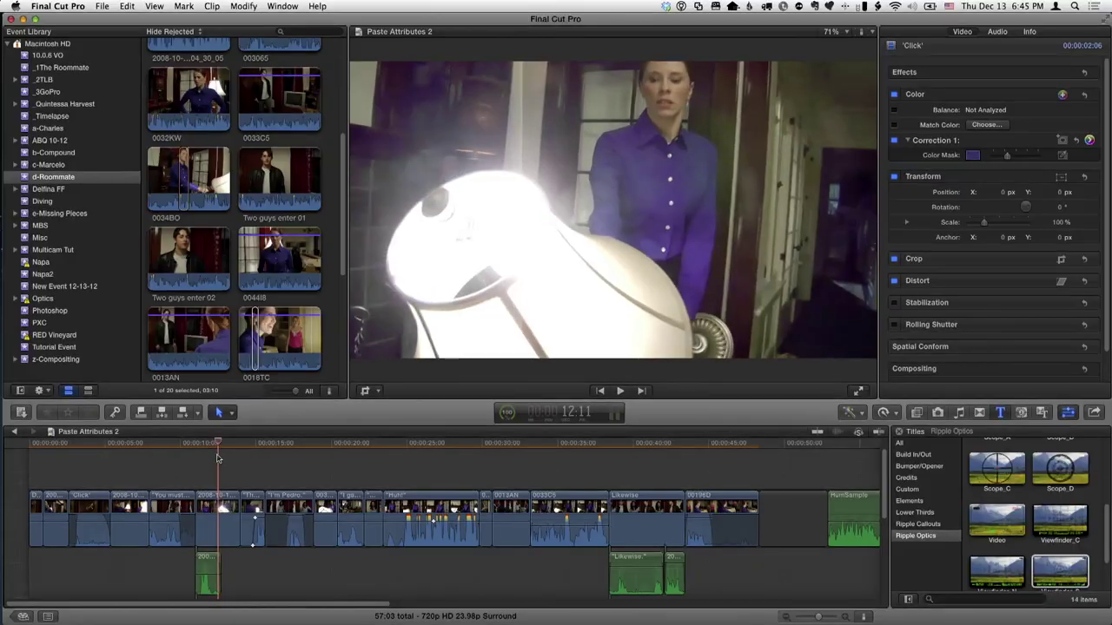
# - Zoom in on the opening clips and place the playhead at about 8:23 within the "You must be Tracy." clip
pyautogui.press('super+equal')
pyautogui.press('super+equal')
pyautogui.press('super+equal')
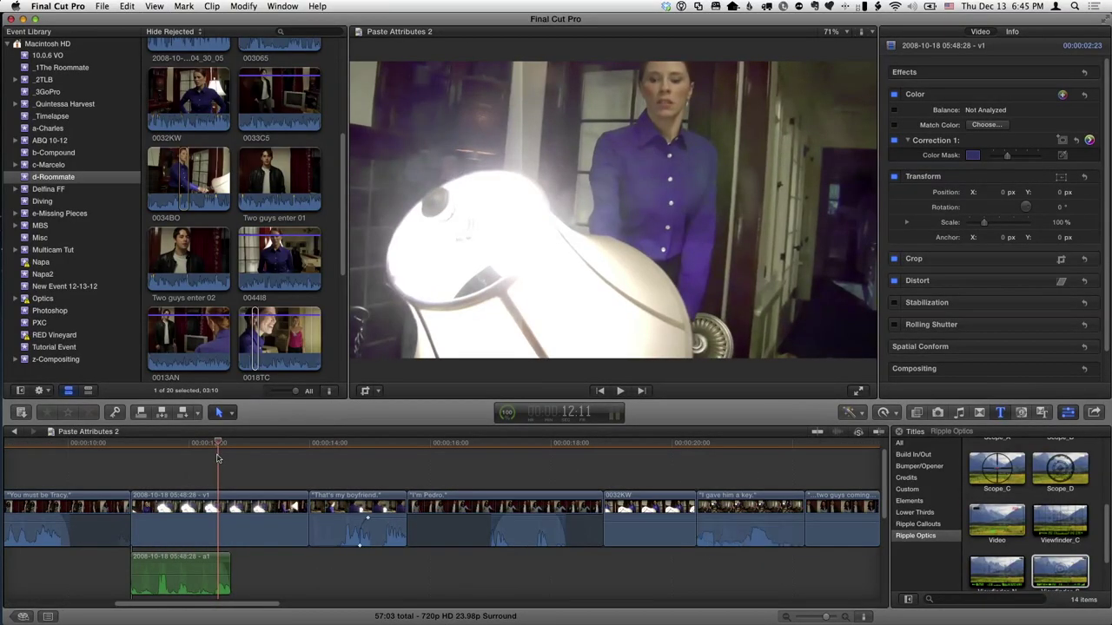
pyautogui.hscroll(-5, 217, 459)
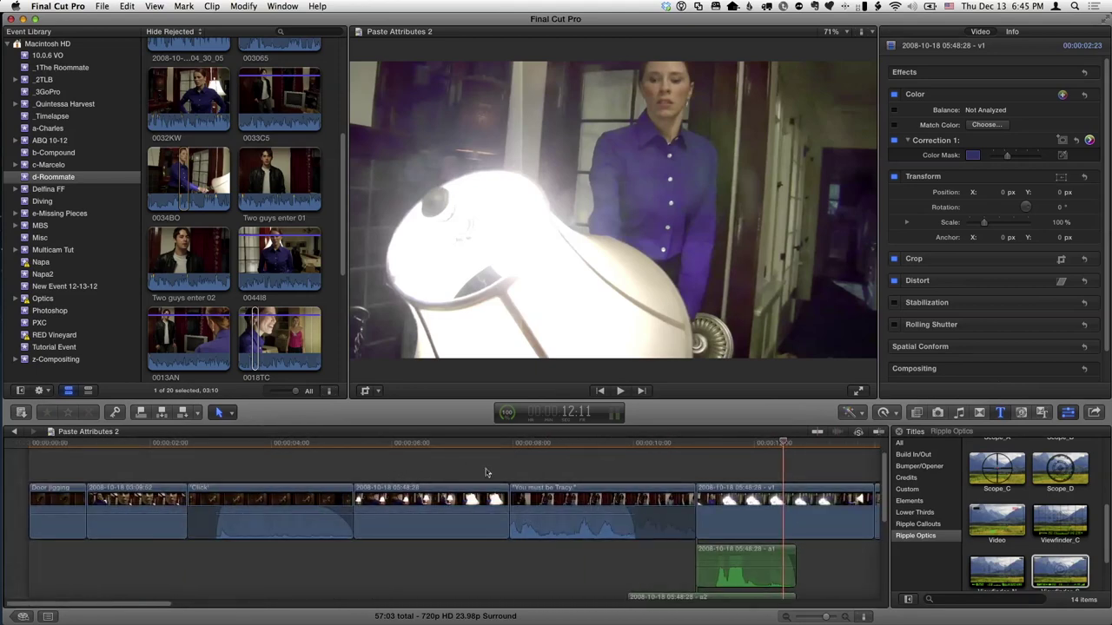
pyautogui.click(547, 444)
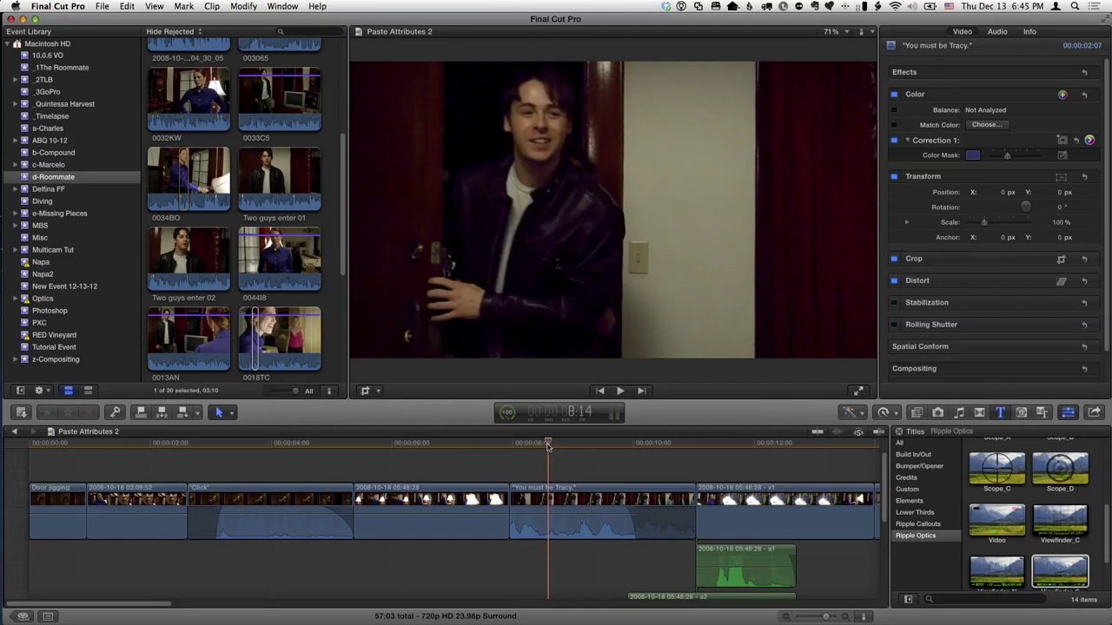
pyautogui.hscroll(6, 547, 444)
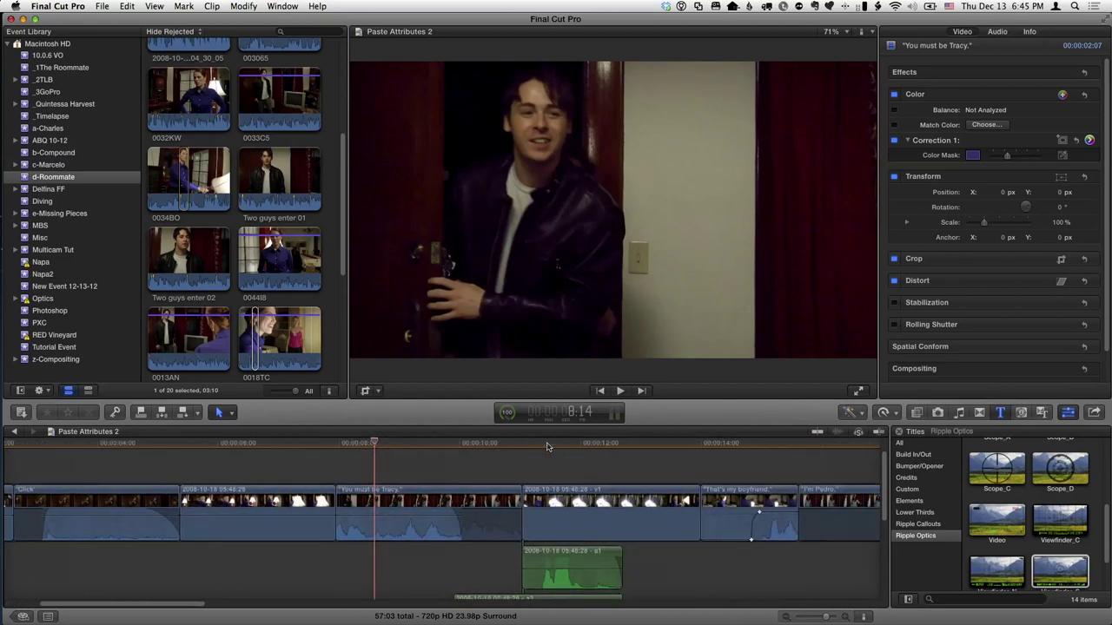
pyautogui.click(347, 445)
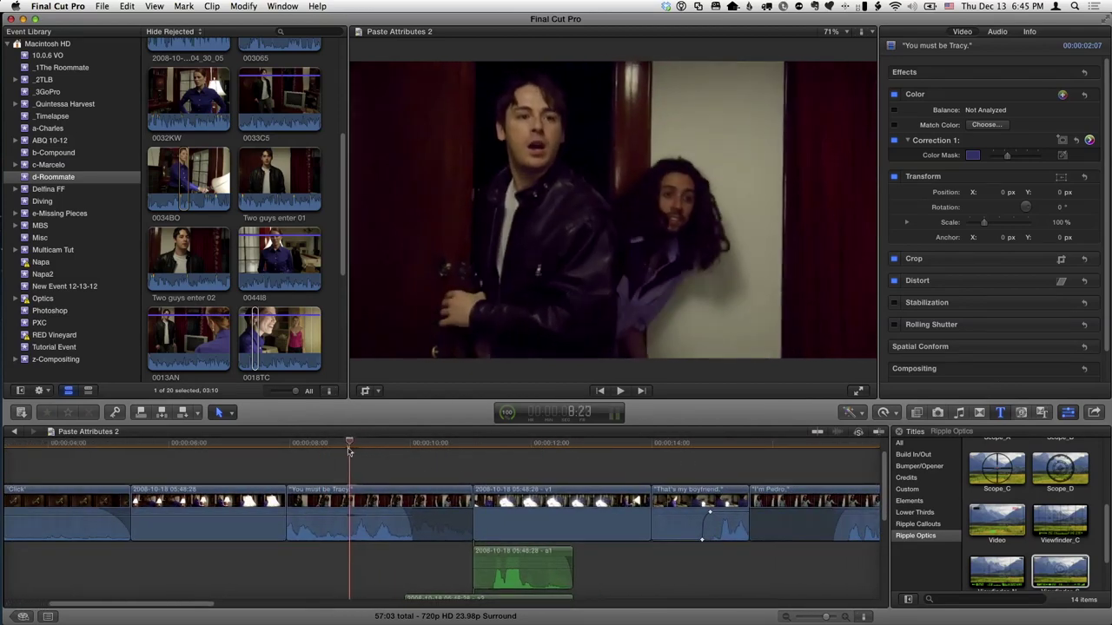
# - Expand the audio of the "You must be Tracy." clip separately from its video and collapse it again, comparing both views
pyautogui.click(323, 530)
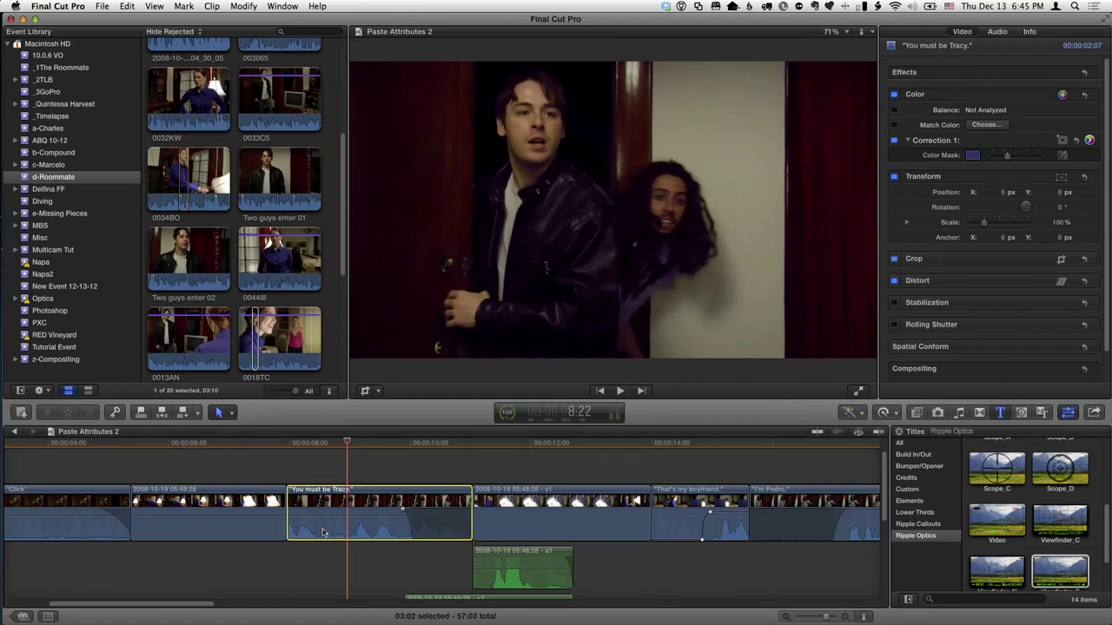
pyautogui.hotkey('ctrl', 's')
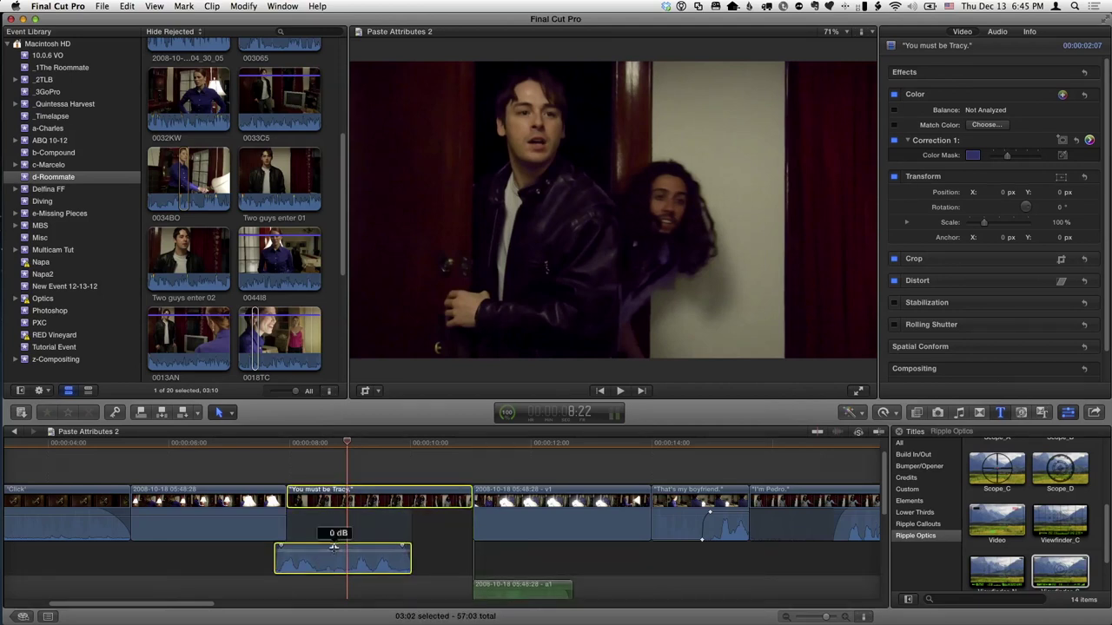
pyautogui.hotkey('ctrl', 's')
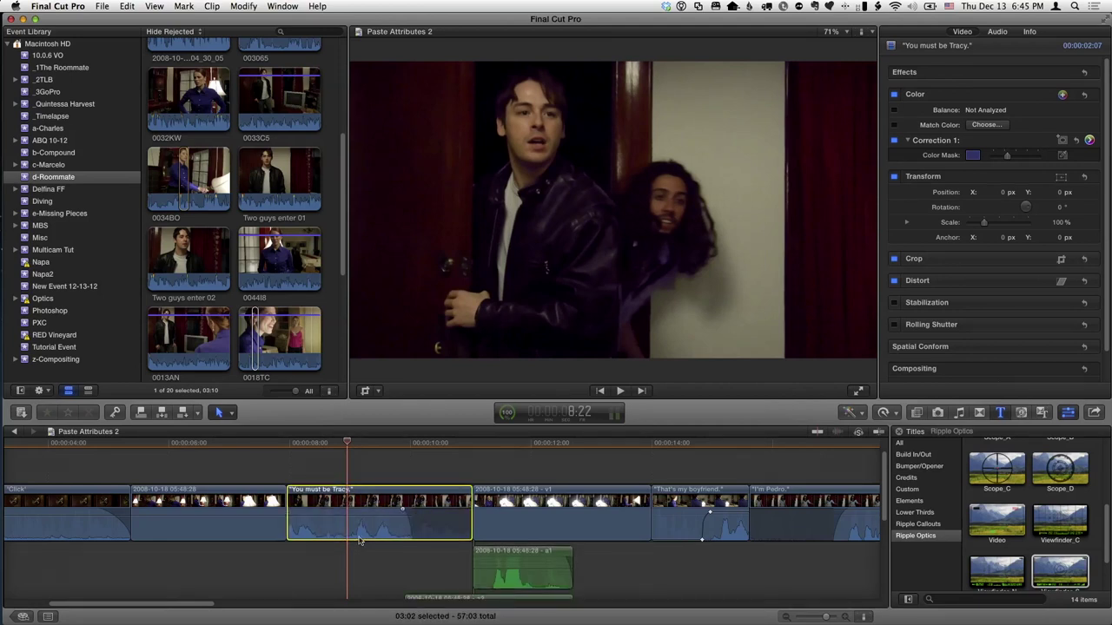
pyautogui.hotkey('ctrl', 's')
pyautogui.hotkey('ctrl', 's')
pyautogui.click(557, 521)
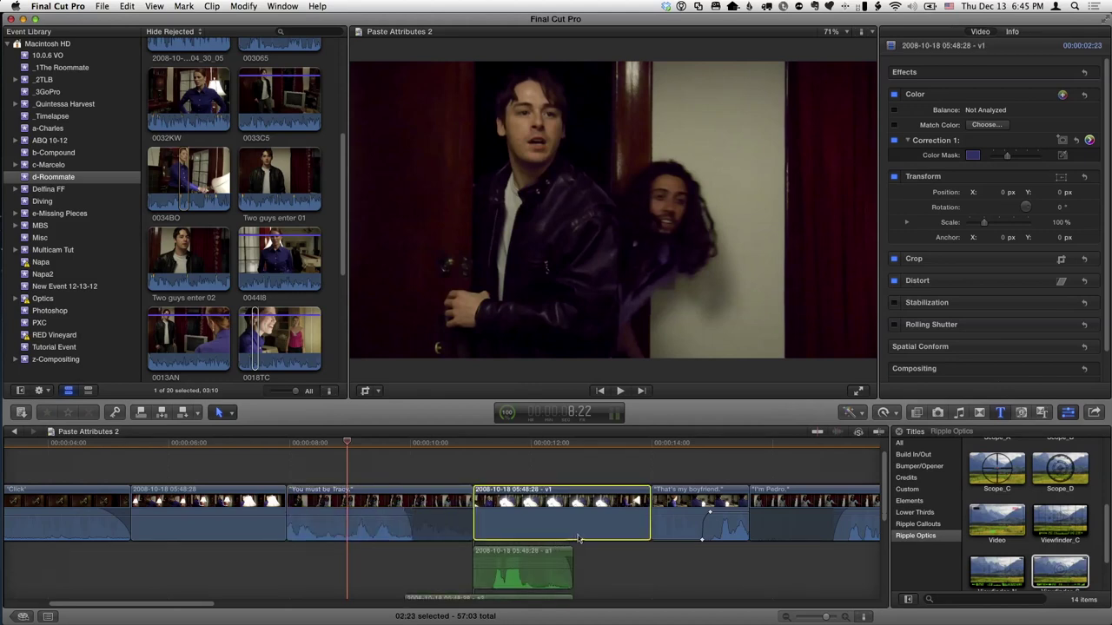
pyautogui.click(375, 538)
pyautogui.hotkey('ctrl', 's')
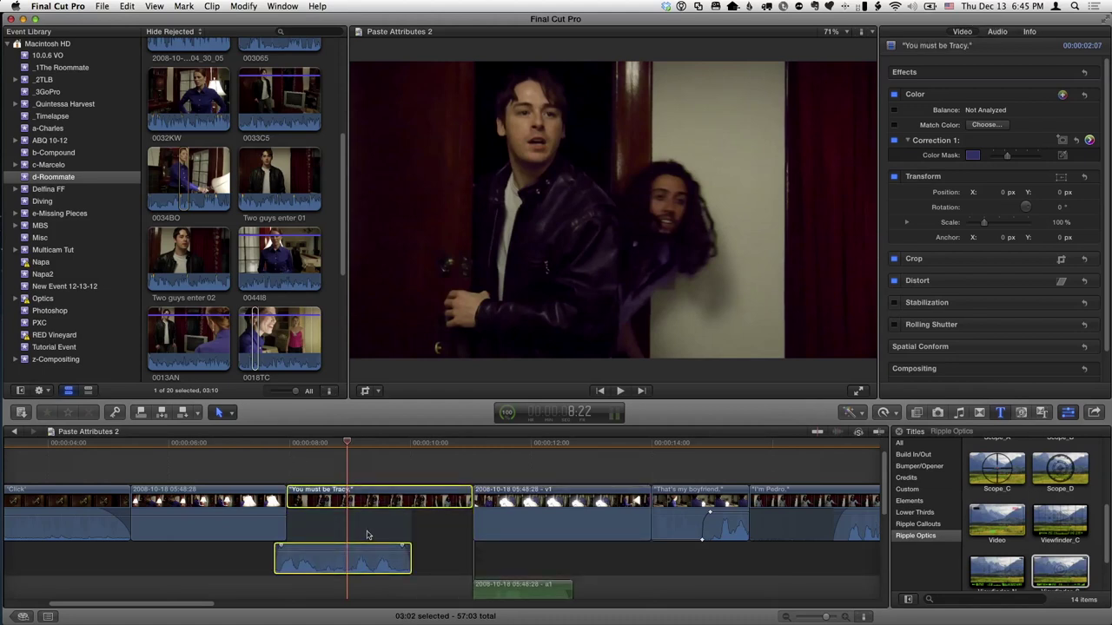
pyautogui.hotkey('ctrl', 's')
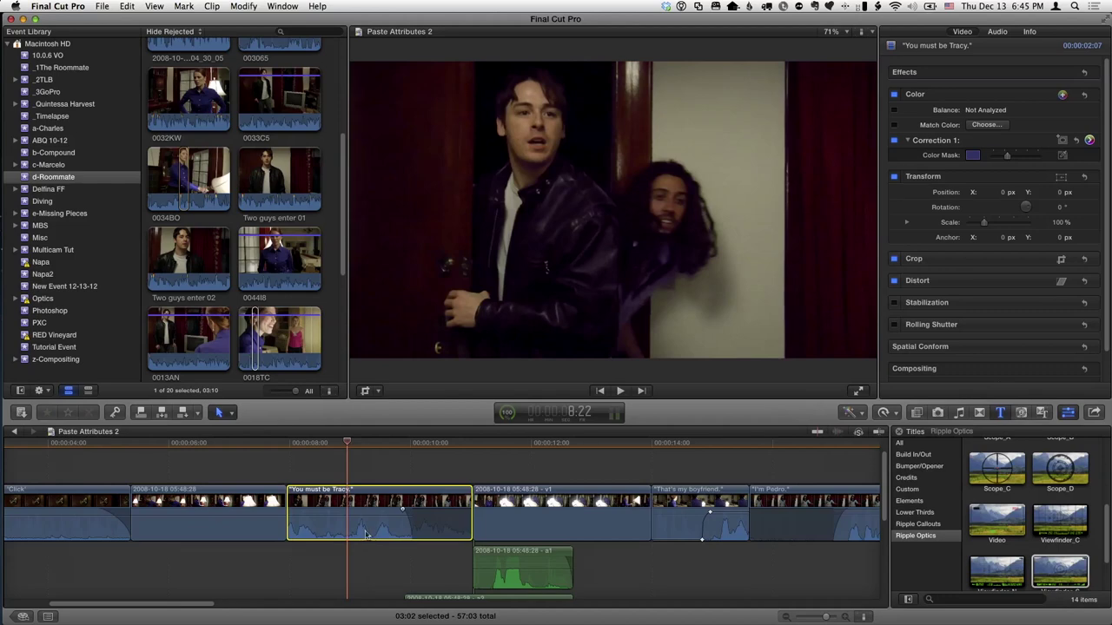
# - Expand the audio components of the "You must be Tracy." clip and examine its individual audio channels
pyautogui.click(365, 534)
pyautogui.hotkey('ctrl', 'alt', 's')
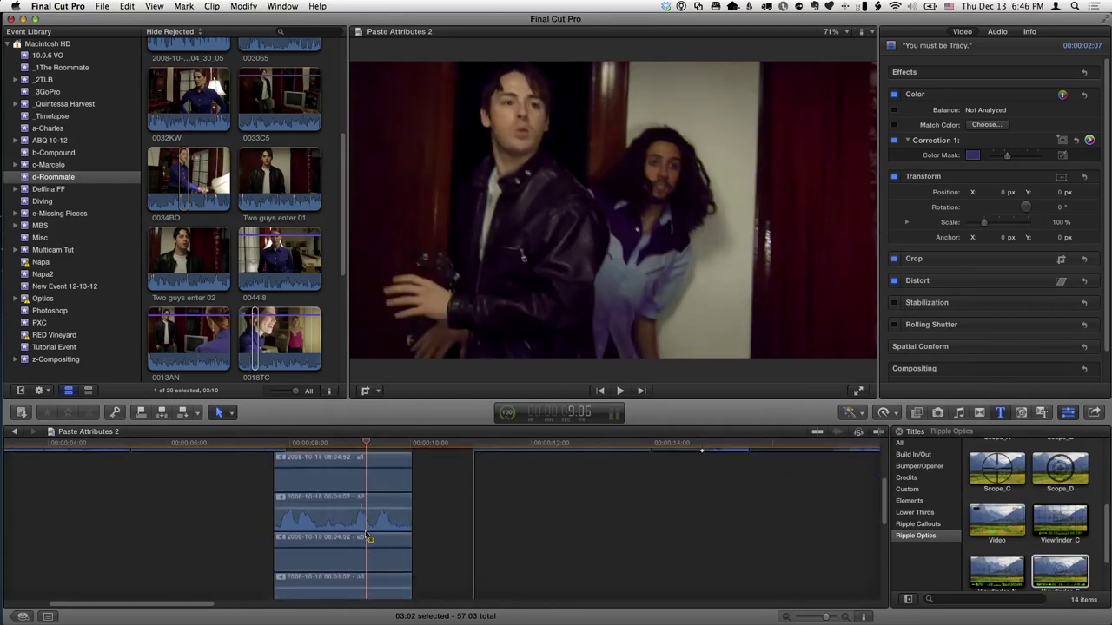
pyautogui.scroll(5, 368, 537)
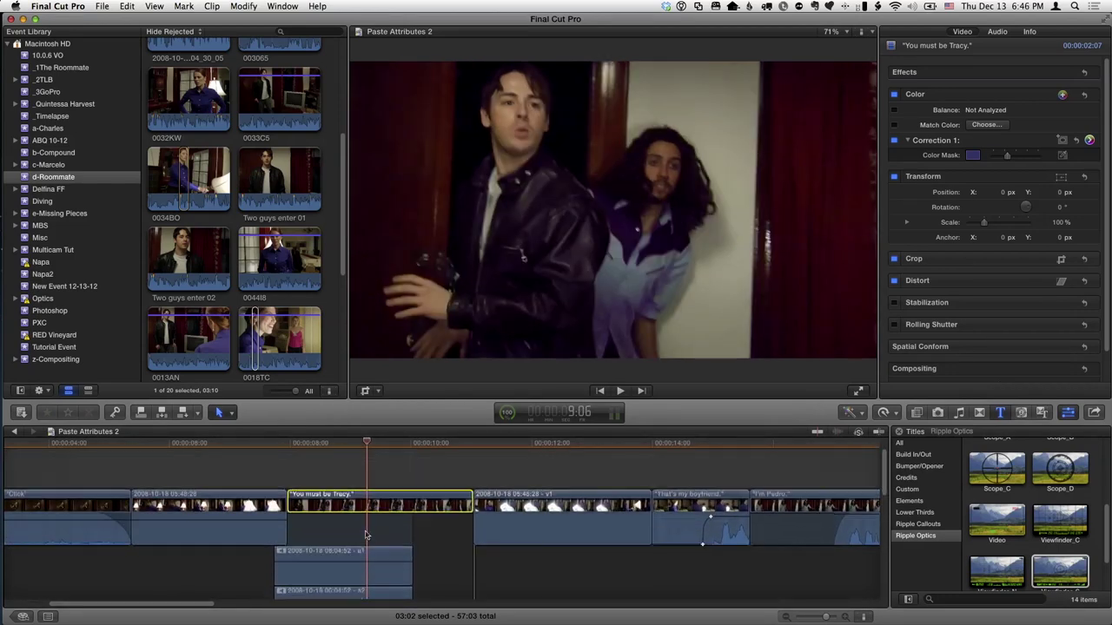
pyautogui.scroll(-2, 368, 538)
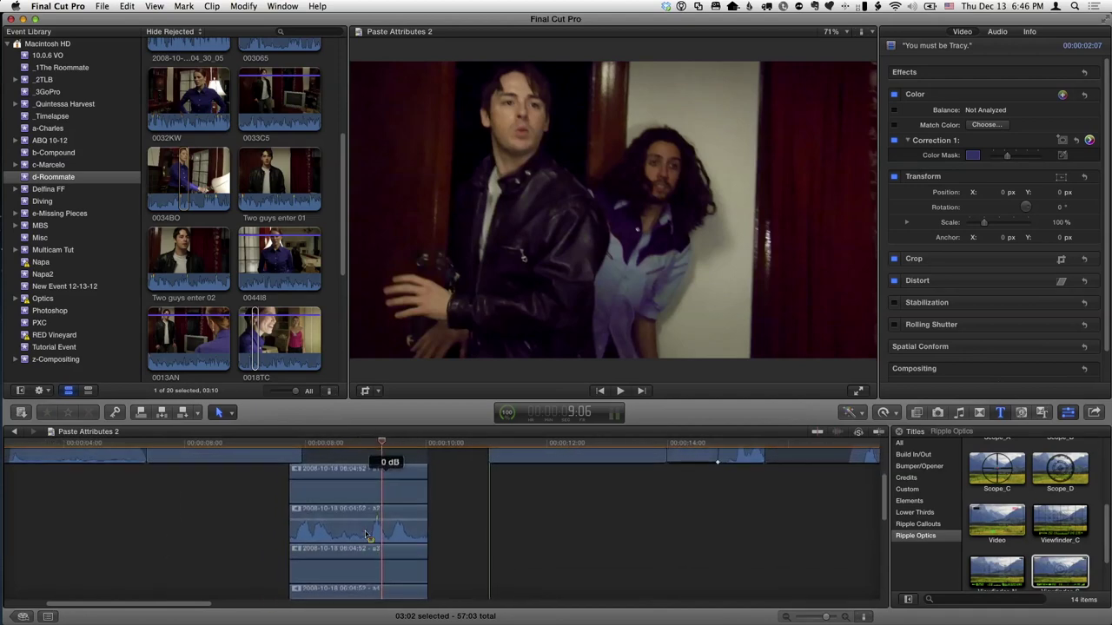
pyautogui.scroll(4, 366, 534)
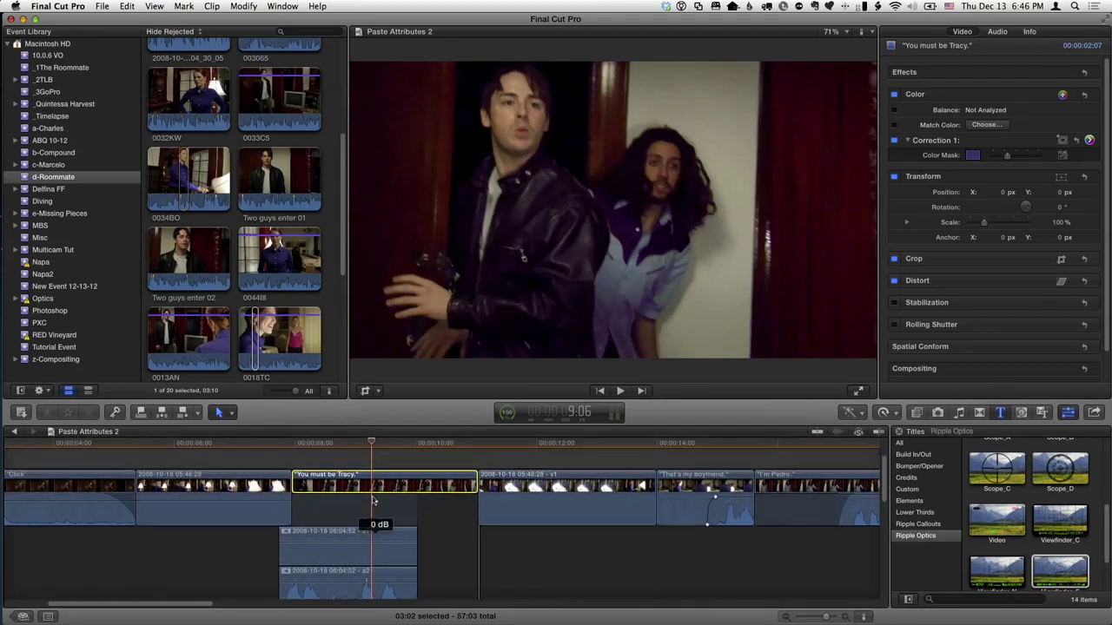
pyautogui.scroll(-8, 352, 493)
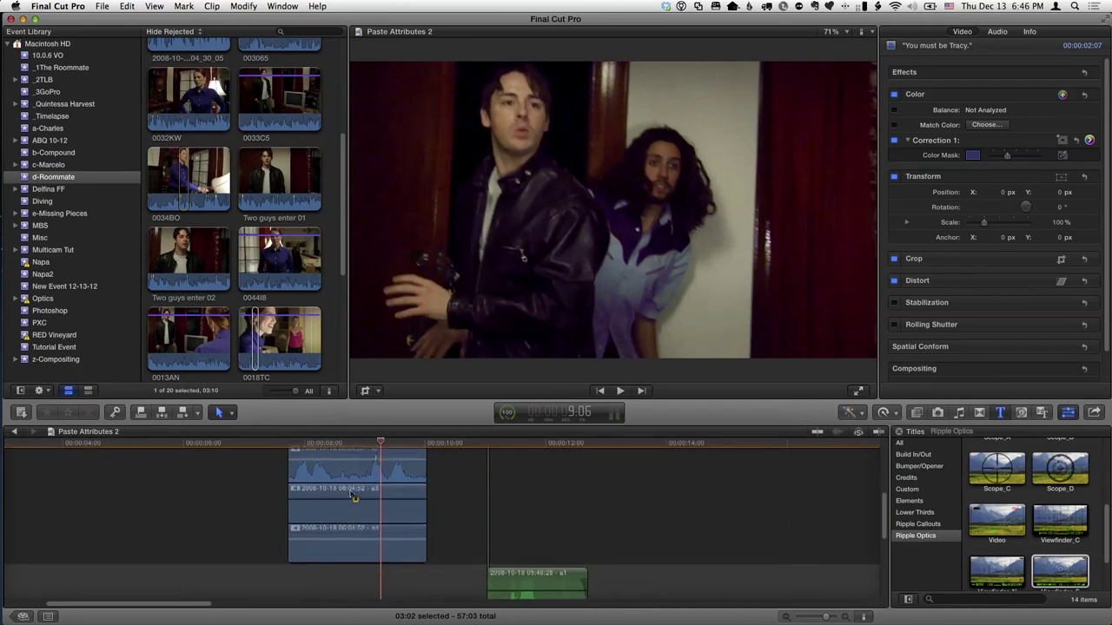
pyautogui.scroll(8, 354, 495)
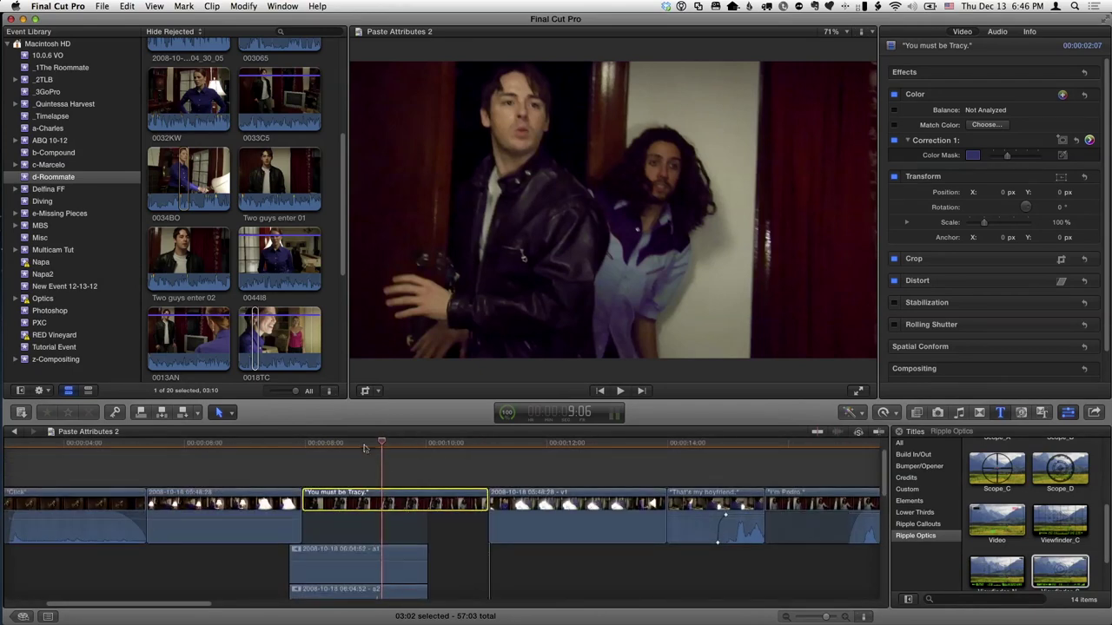
# - Show the audio properties of the "You must be Tracy." clip and expand its channels in the Channel Configuration
pyautogui.click(344, 466)
pyautogui.click(340, 493)
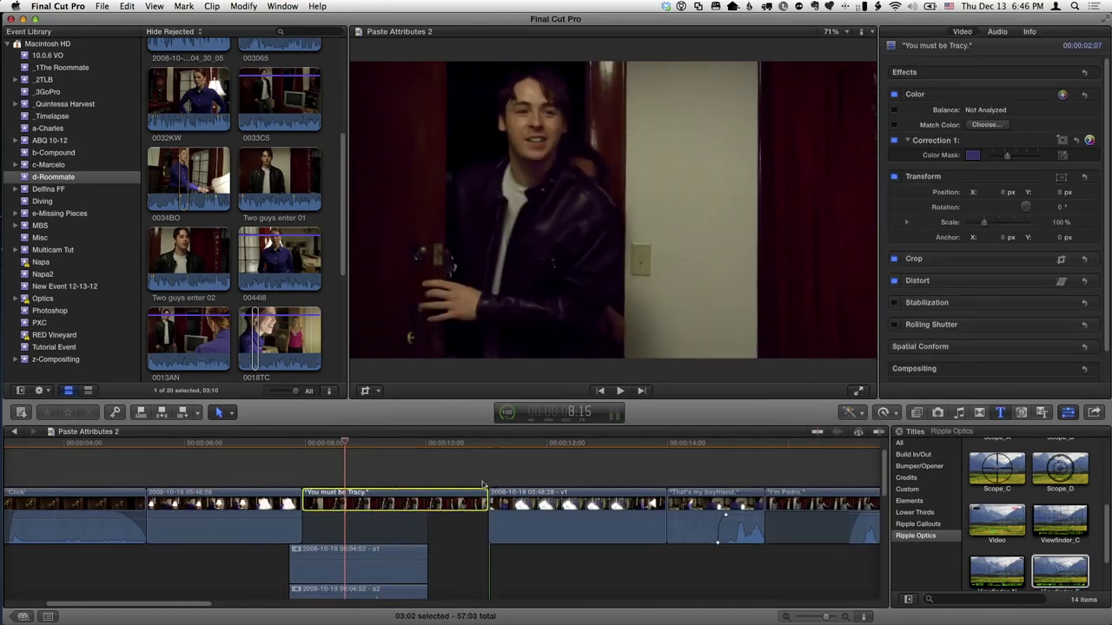
pyautogui.click(1005, 32)
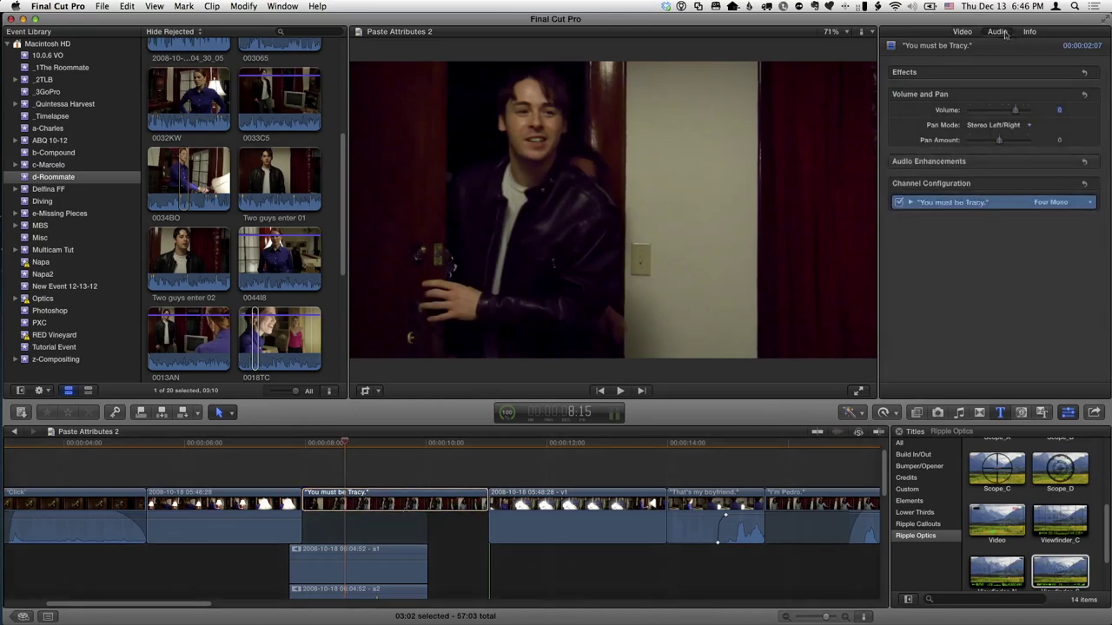
pyautogui.click(910, 202)
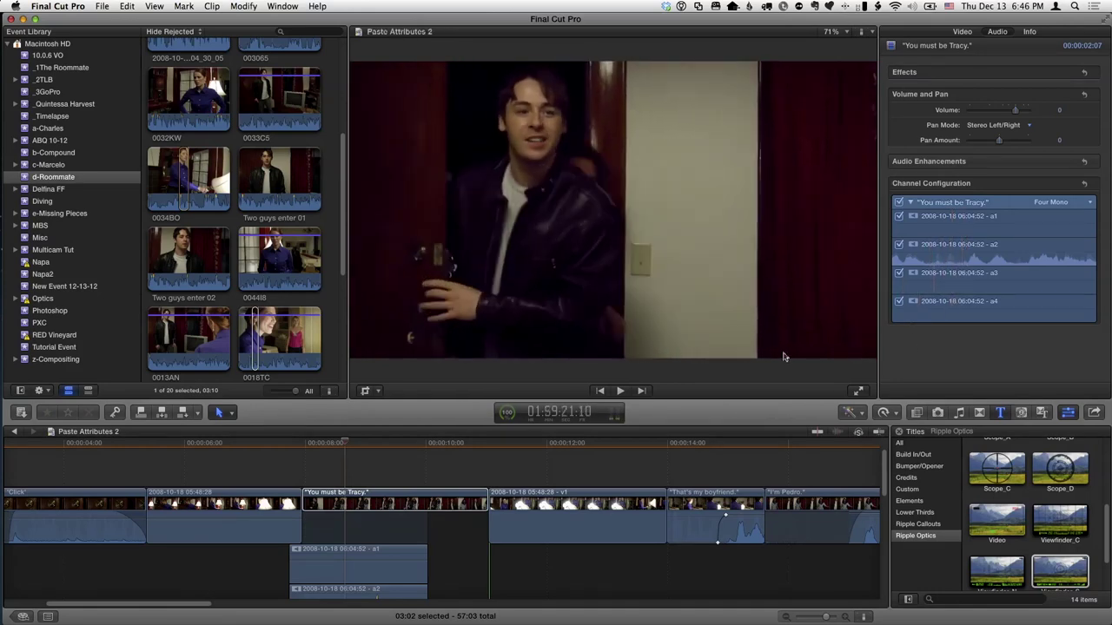
# - Expand the audio components of the "I gave him a key." clip and play it from about 20:21
pyautogui.hscroll(10, 681, 530)
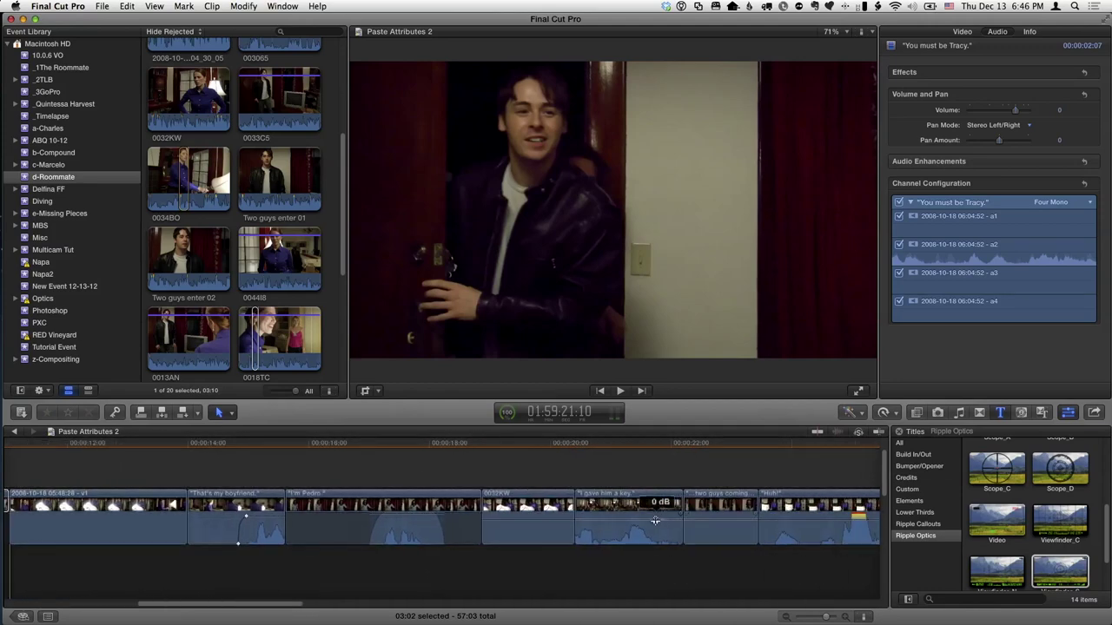
pyautogui.doubleClick(604, 541)
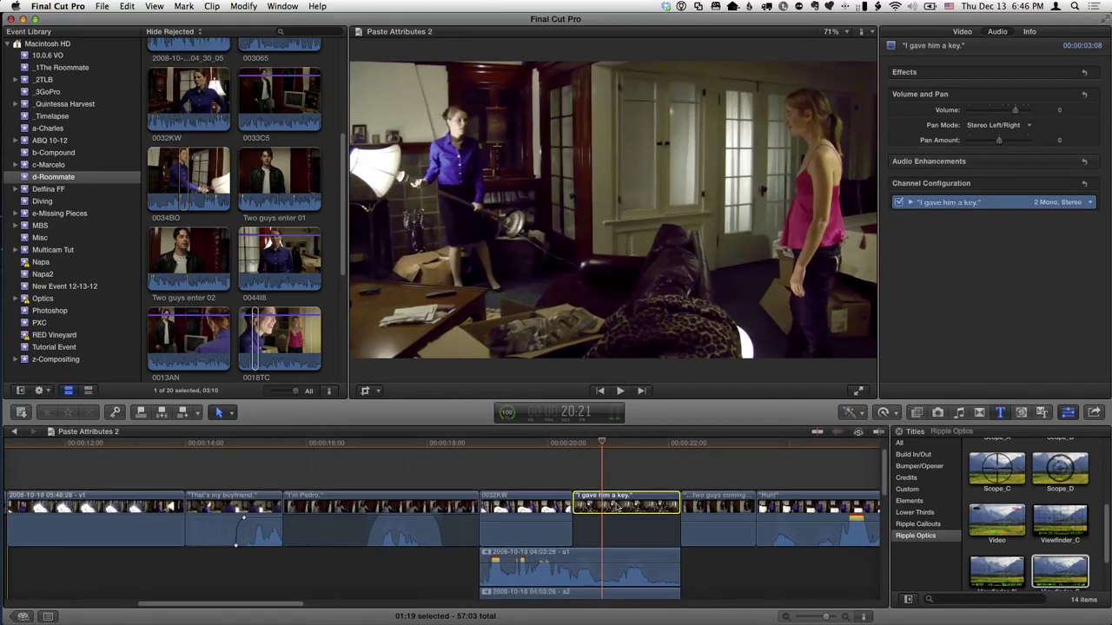
pyautogui.press('space')
# - Disable the auto-detected stereo and a2 channels of the "I gave him a key." clip in its Channel Configuration
pyautogui.hscroll(-10, 586, 519)
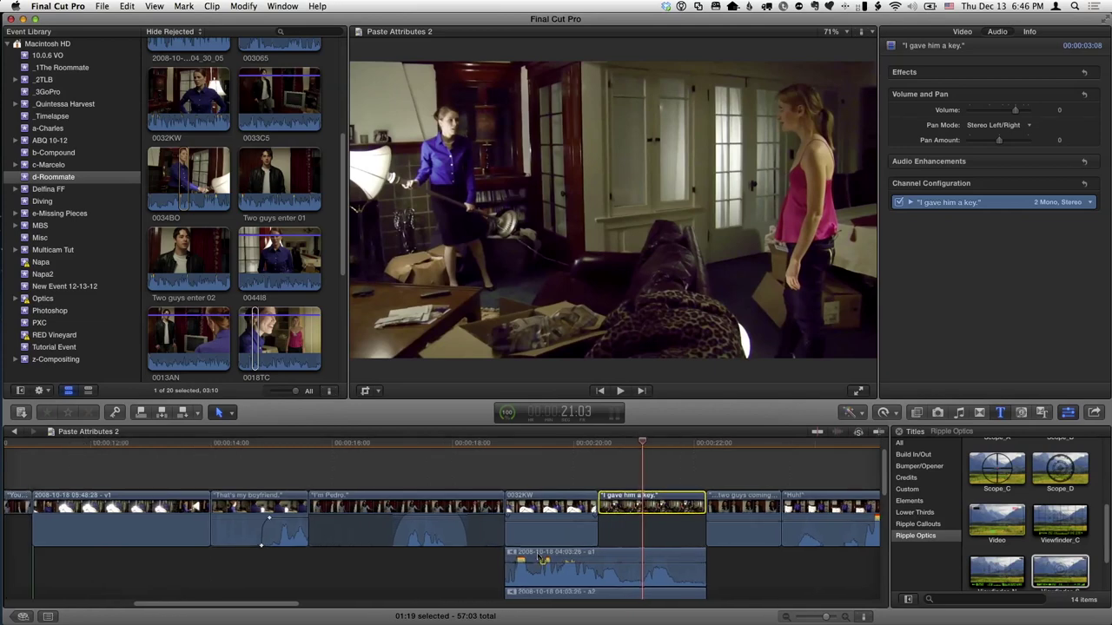
pyautogui.hscroll(-5, 528, 543)
pyautogui.scroll(-3, 528, 543)
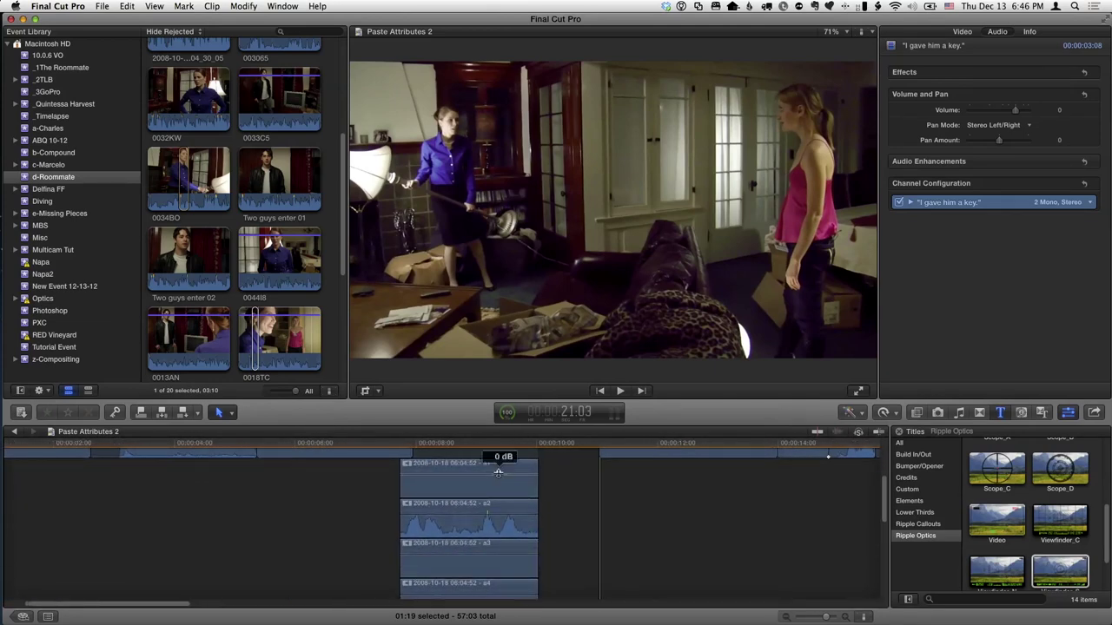
pyautogui.scroll(-2, 484, 493)
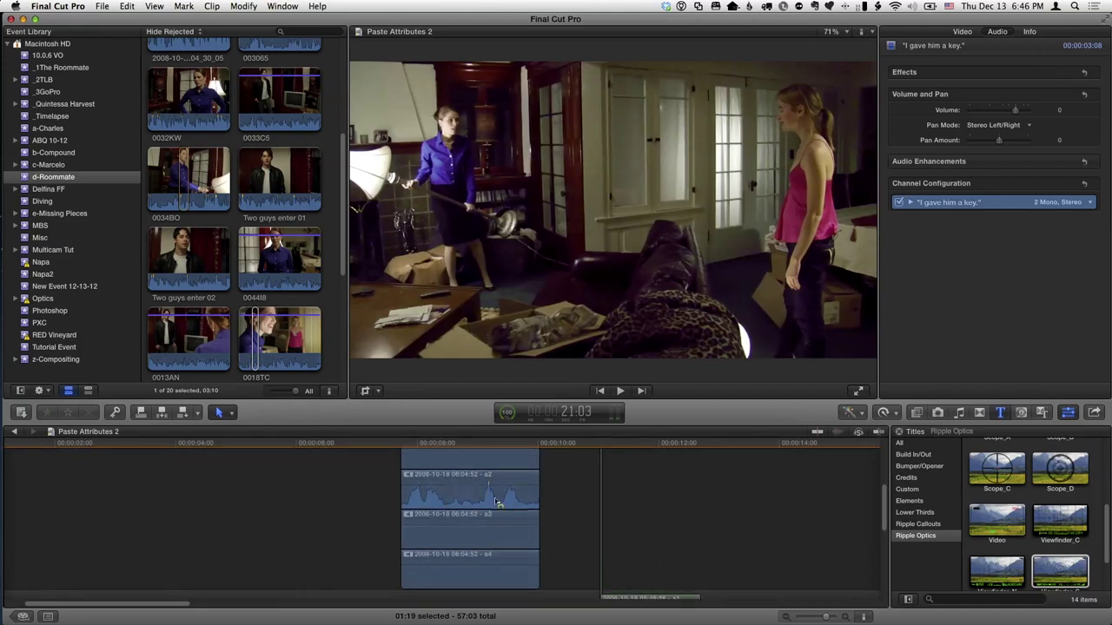
pyautogui.scroll(3, 484, 502)
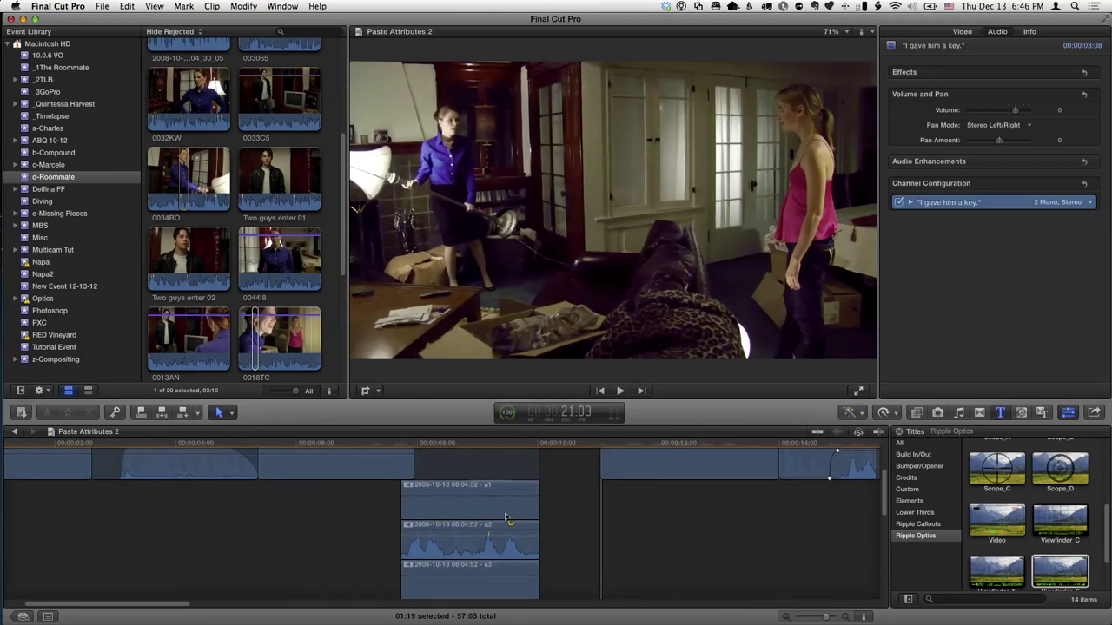
pyautogui.click(910, 202)
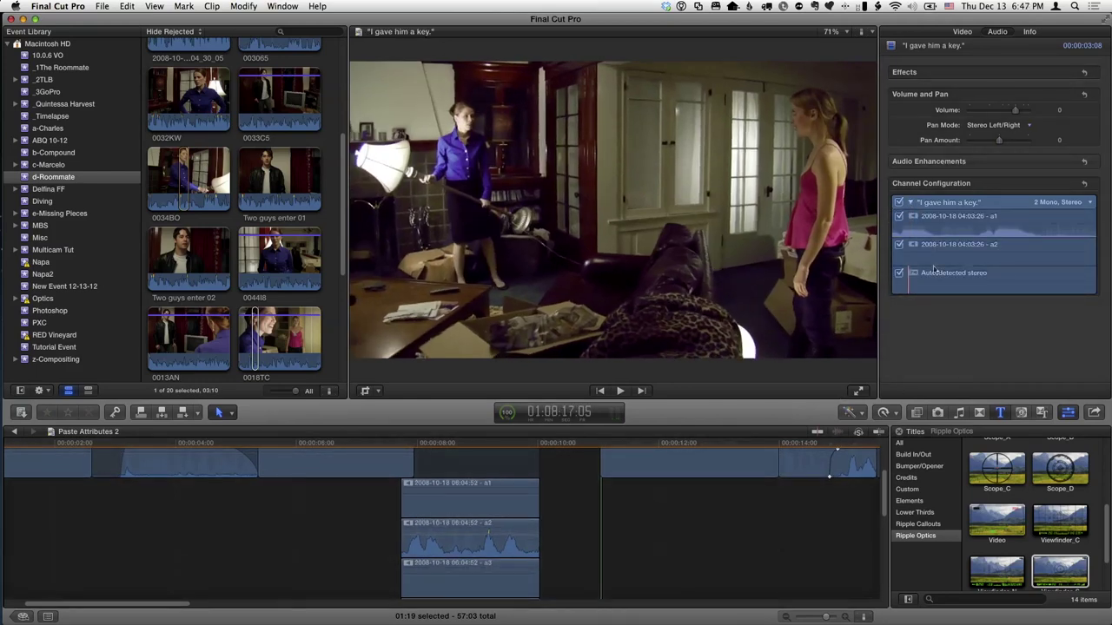
pyautogui.click(899, 273)
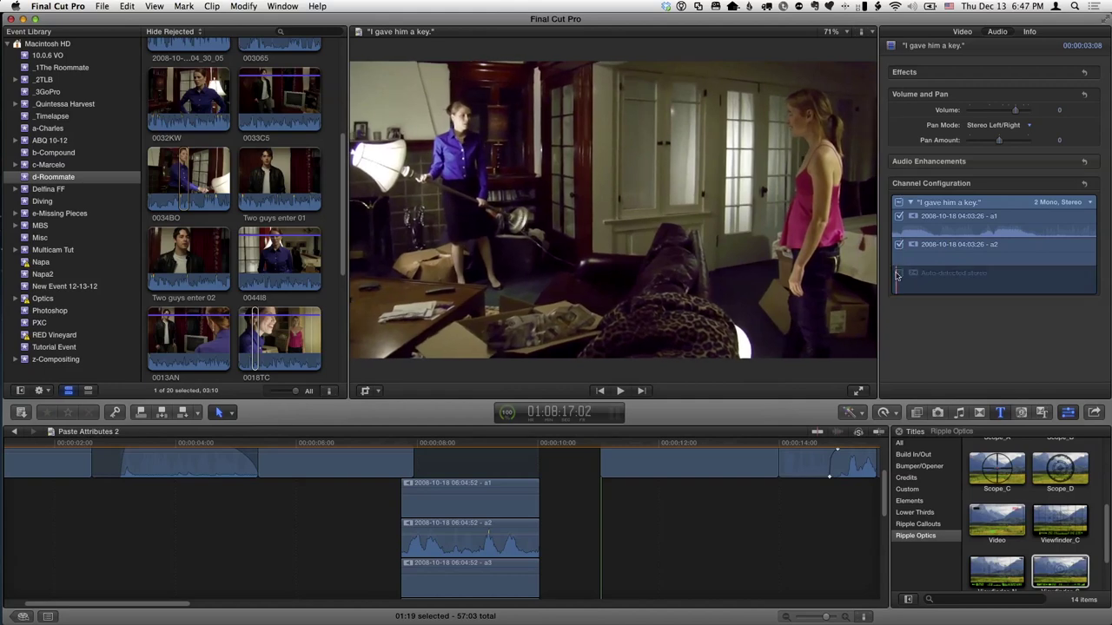
pyautogui.click(898, 245)
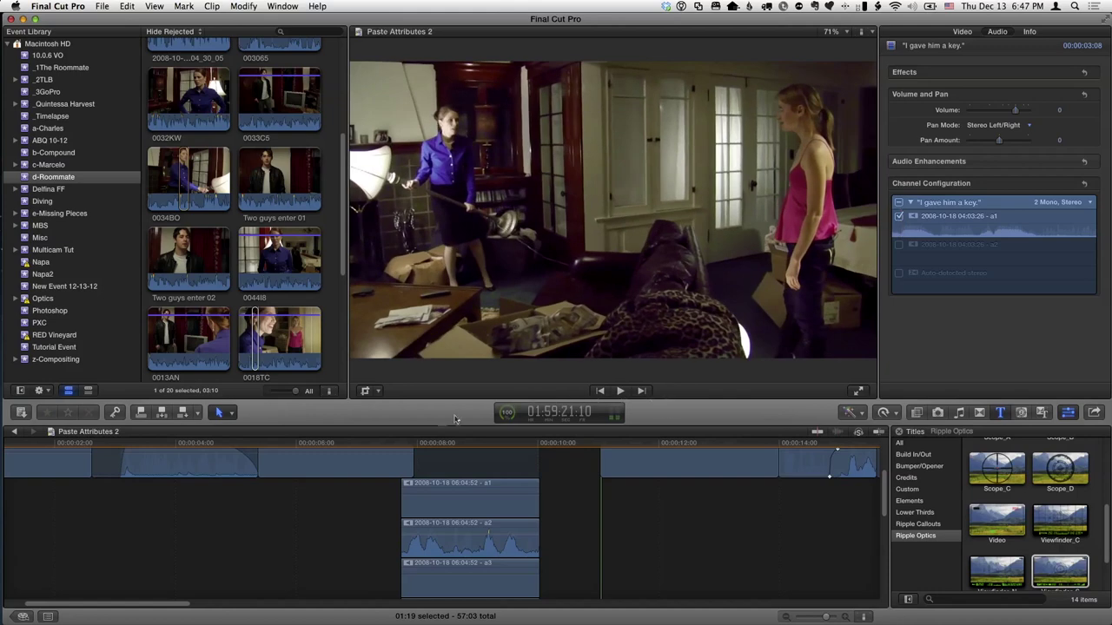
# - Show the audio channel configuration of the "You must be Tracy." clip and play the project from near the clip's start
pyautogui.scroll(4, 487, 469)
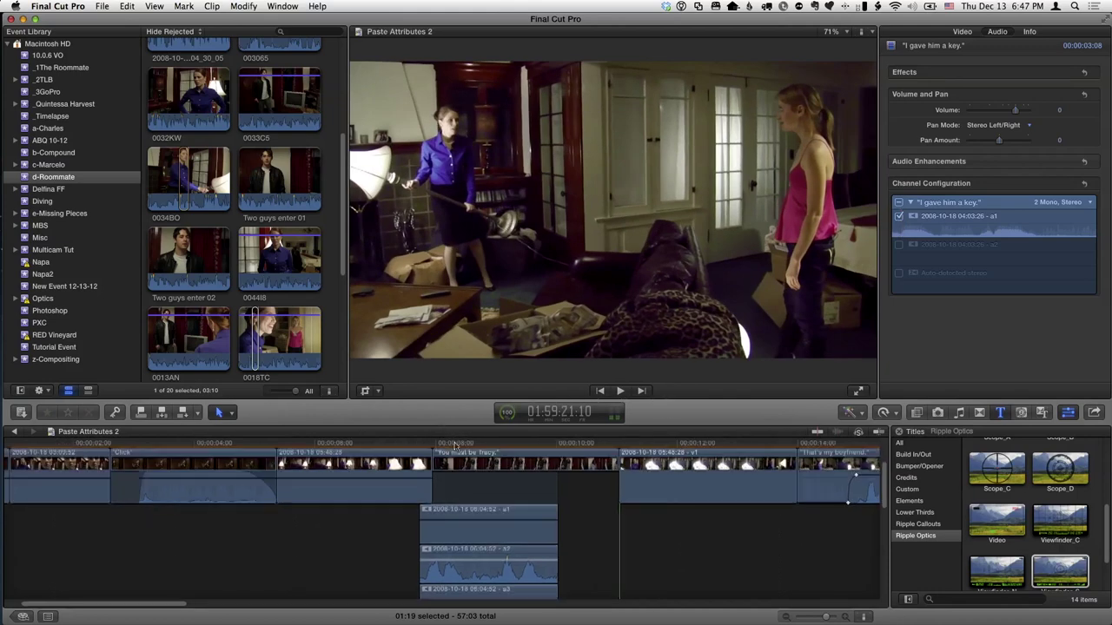
pyautogui.click(487, 498)
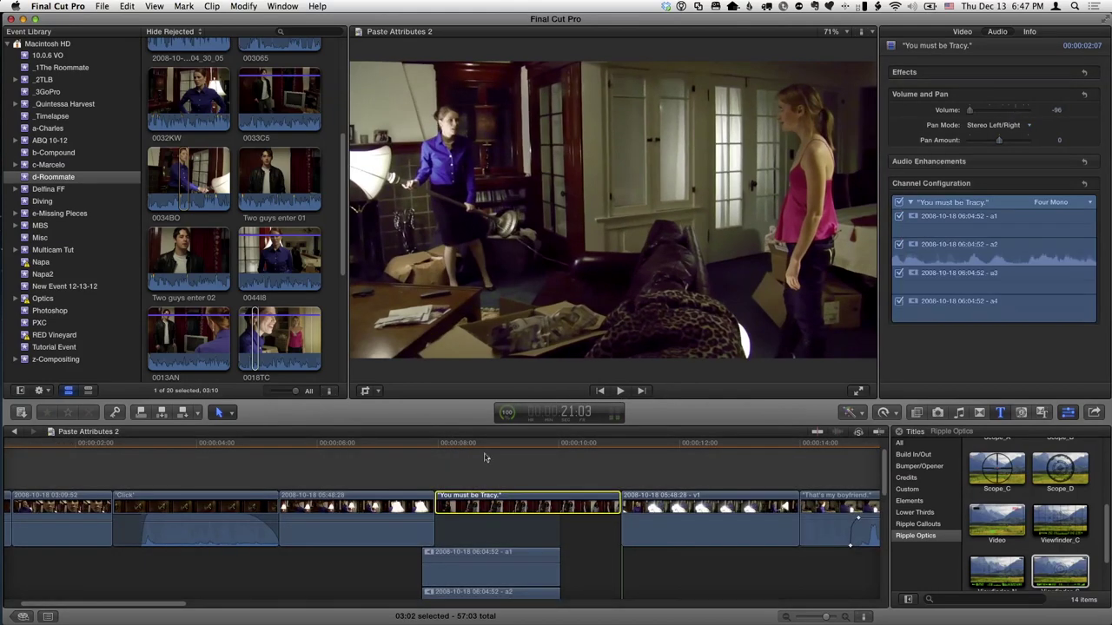
pyautogui.click(474, 443)
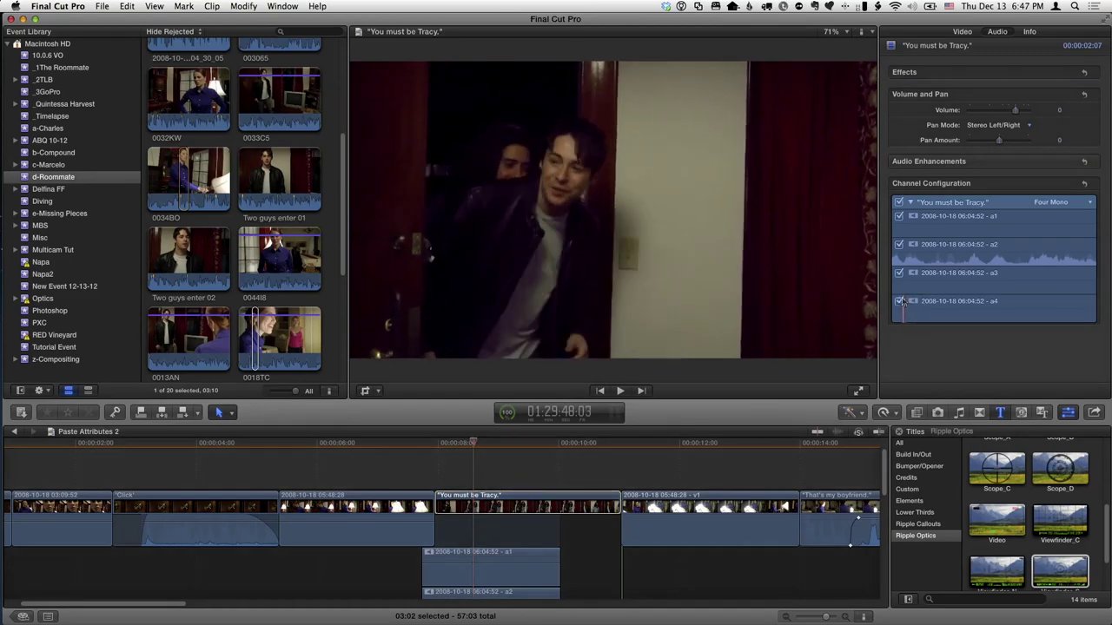
pyautogui.click(406, 459)
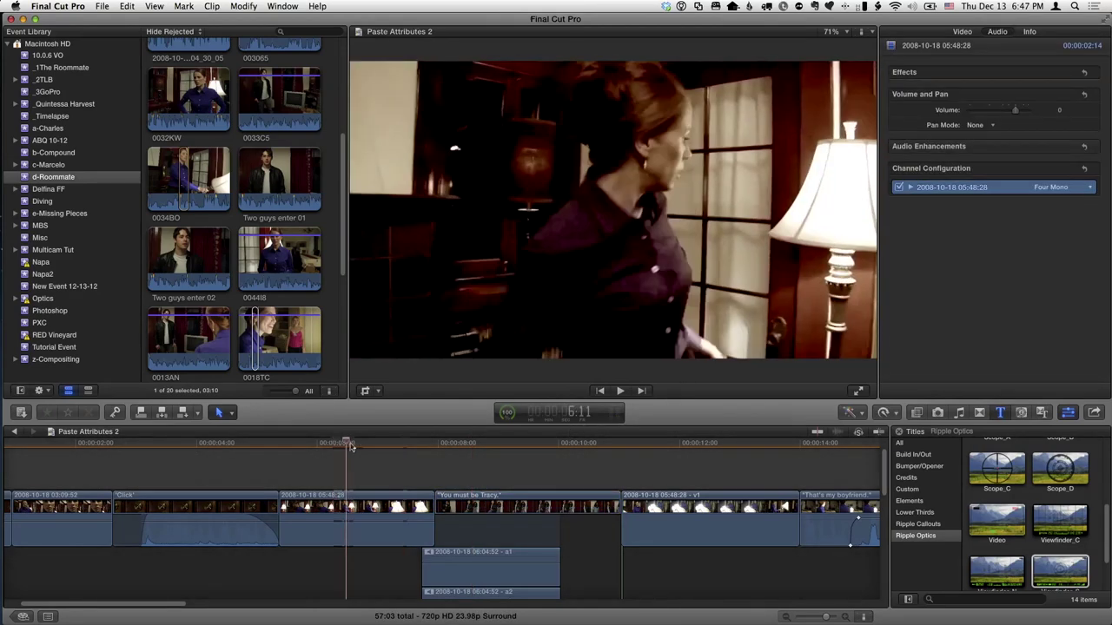
pyautogui.click(450, 444)
pyautogui.press('space')
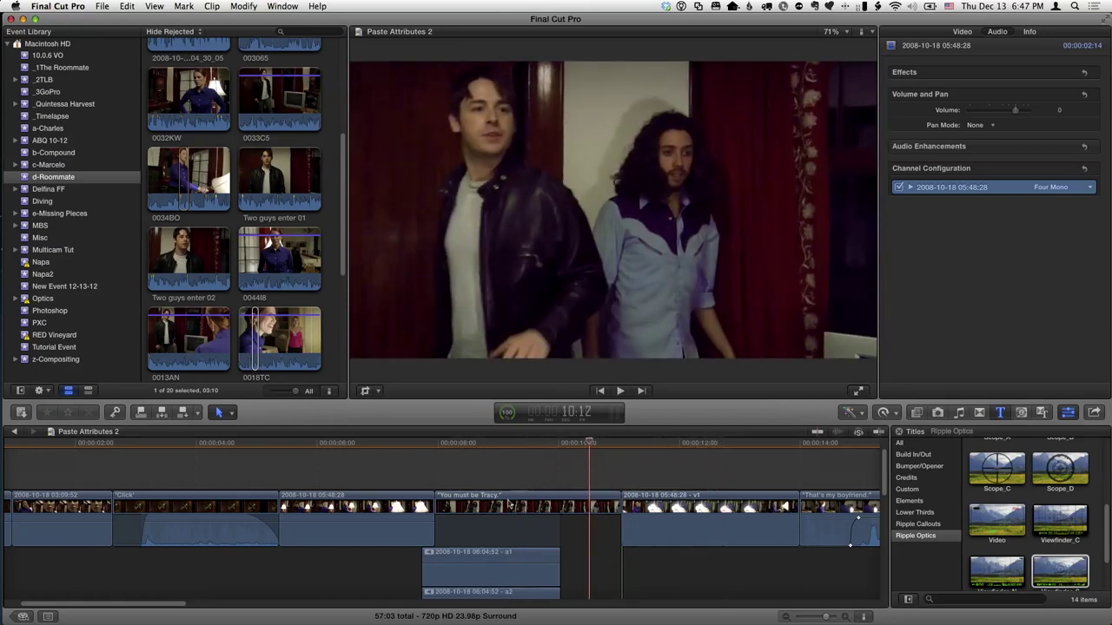
# - Examine the "You must be Tracy." clip around 8:12 together with its expanded audio components in the timeline
pyautogui.click(492, 498)
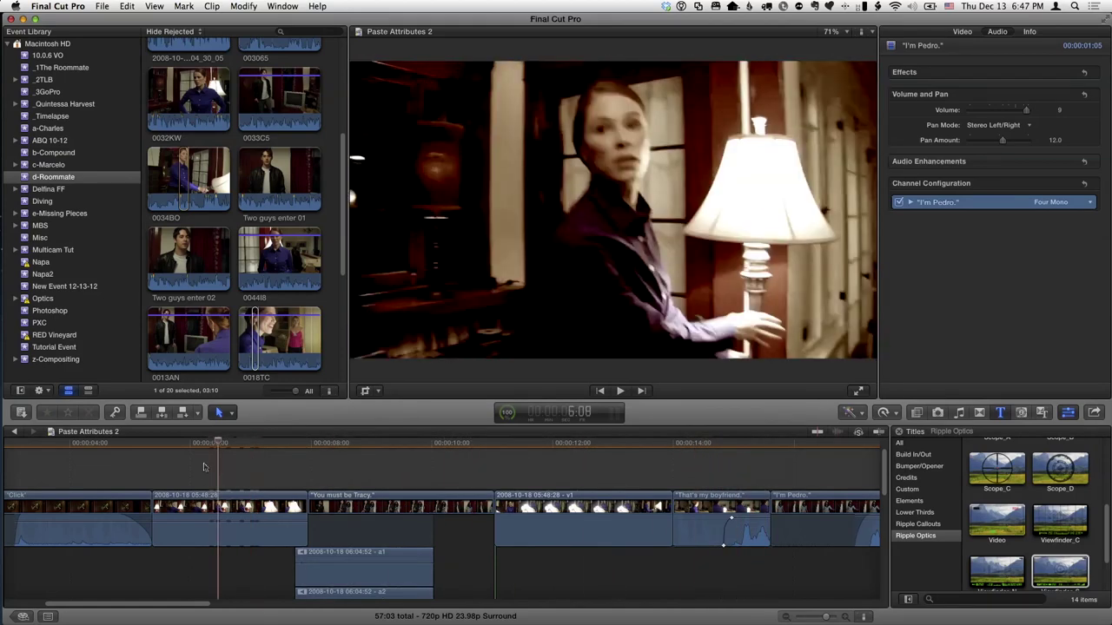
pyautogui.click(360, 496)
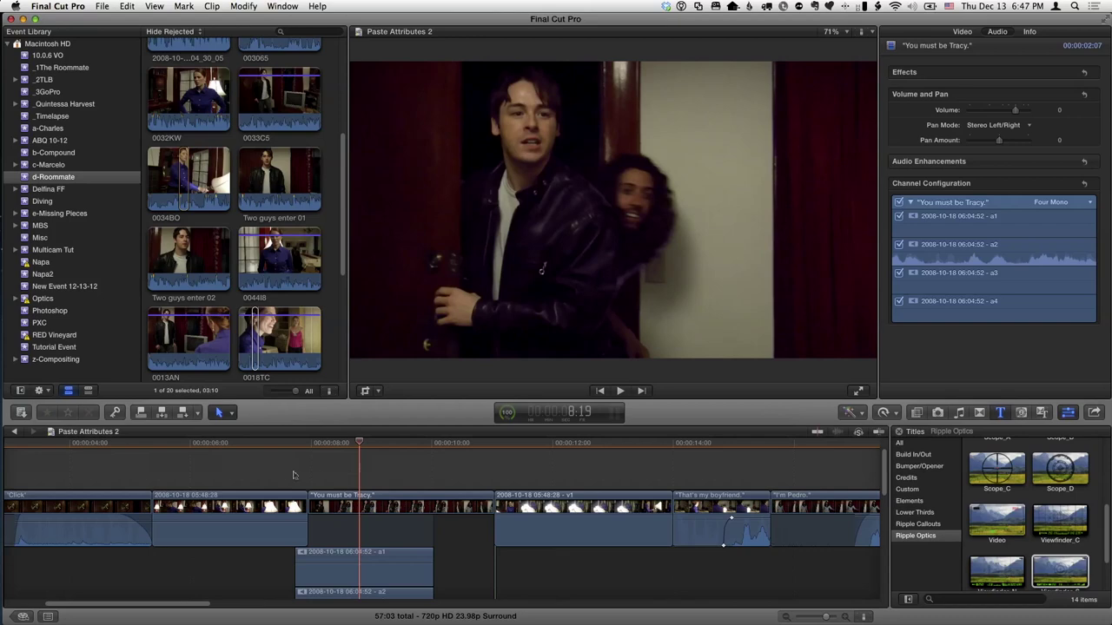
pyautogui.click(339, 498)
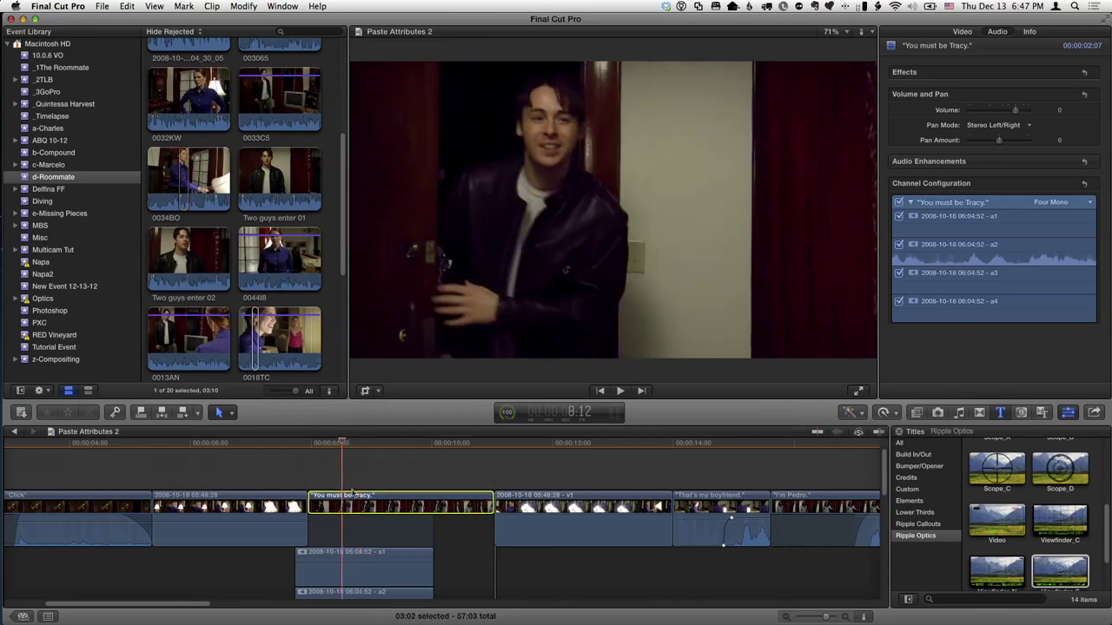
pyautogui.scroll(-2, 354, 495)
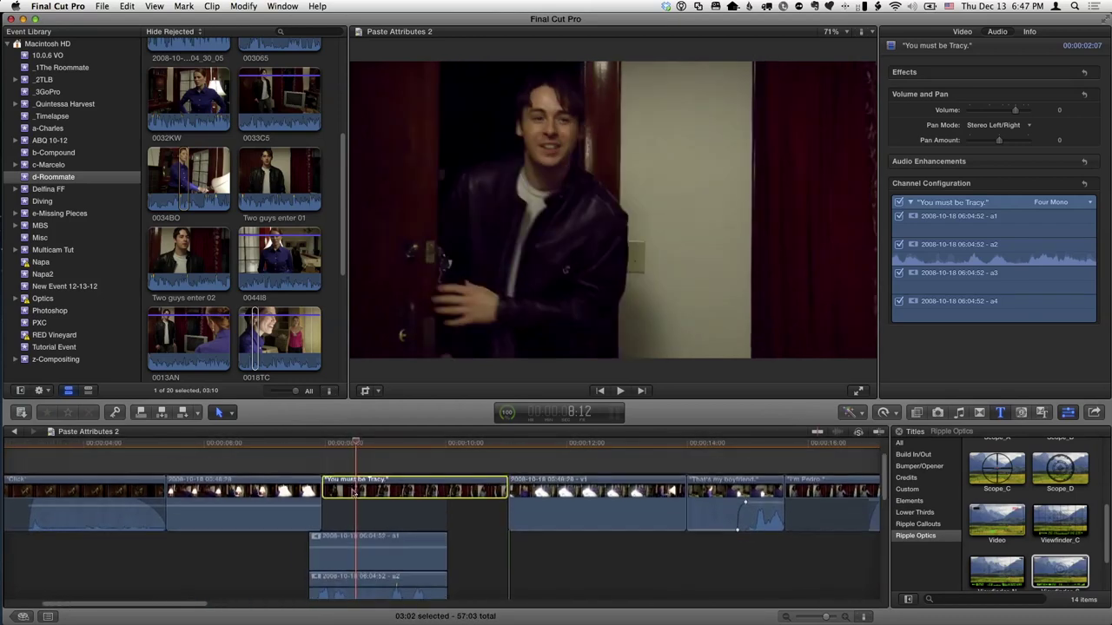
pyautogui.scroll(-4, 354, 492)
pyautogui.scroll(5, 354, 493)
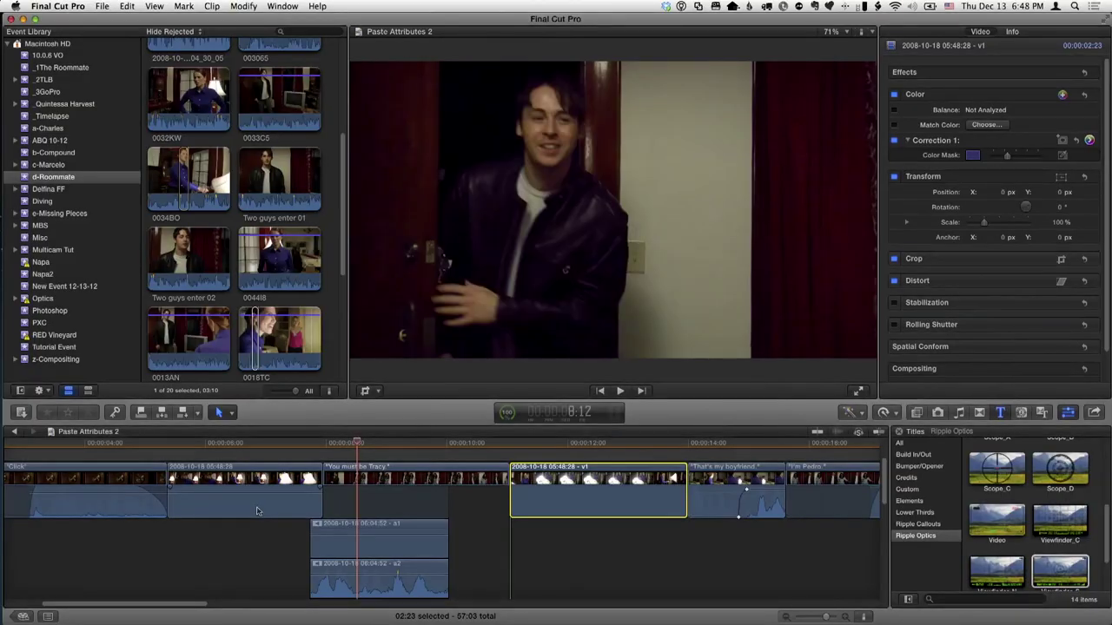
pyautogui.click(243, 491)
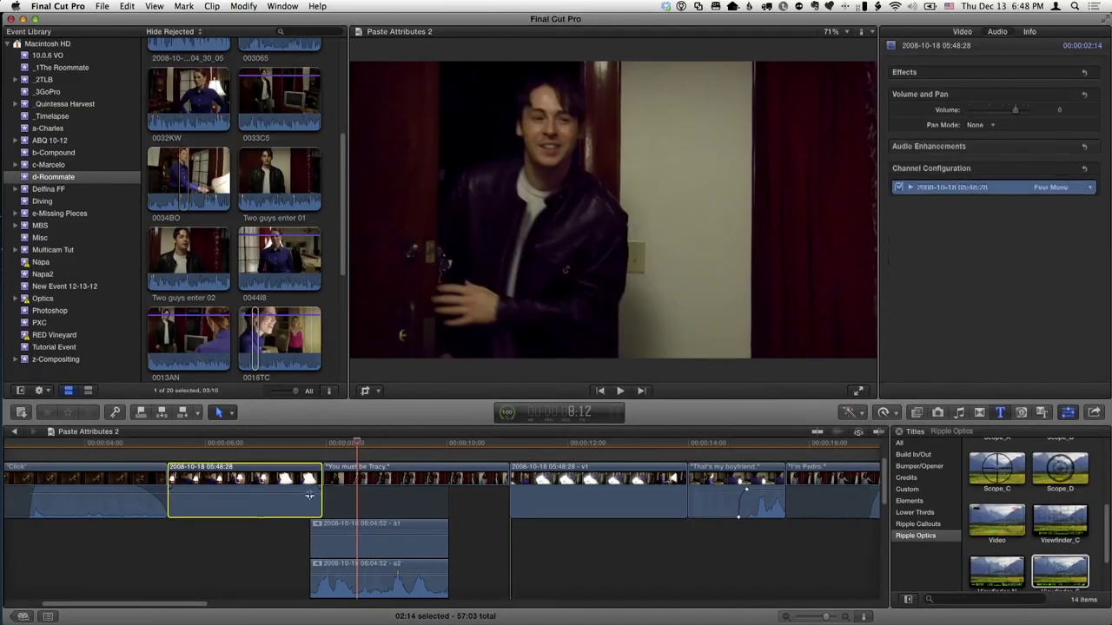
pyautogui.click(599, 446)
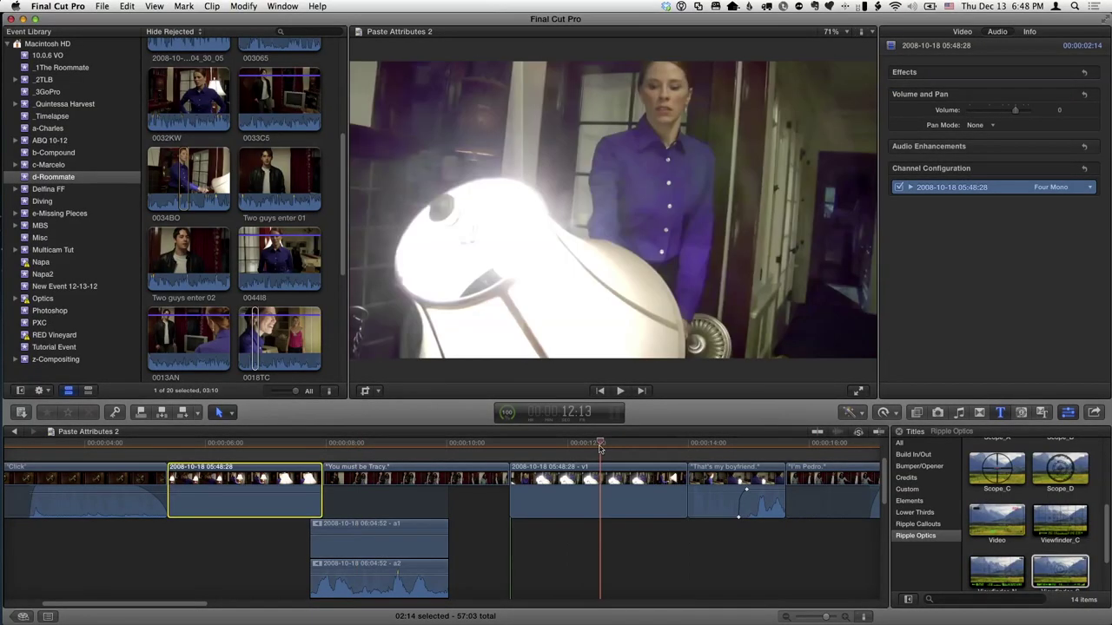
pyautogui.click(593, 494)
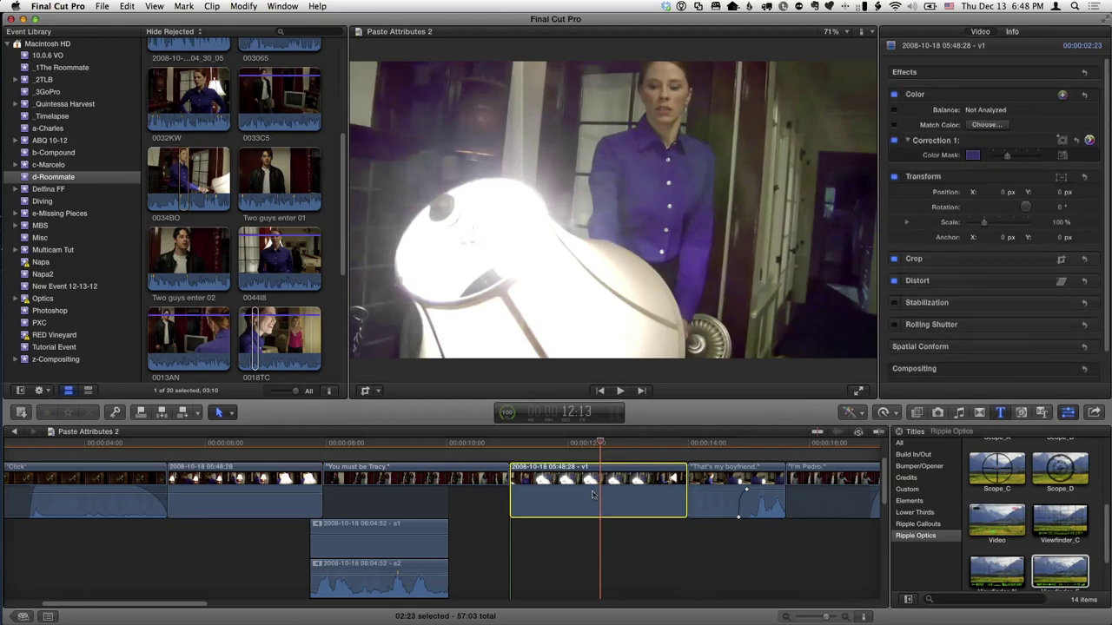
pyautogui.click(439, 447)
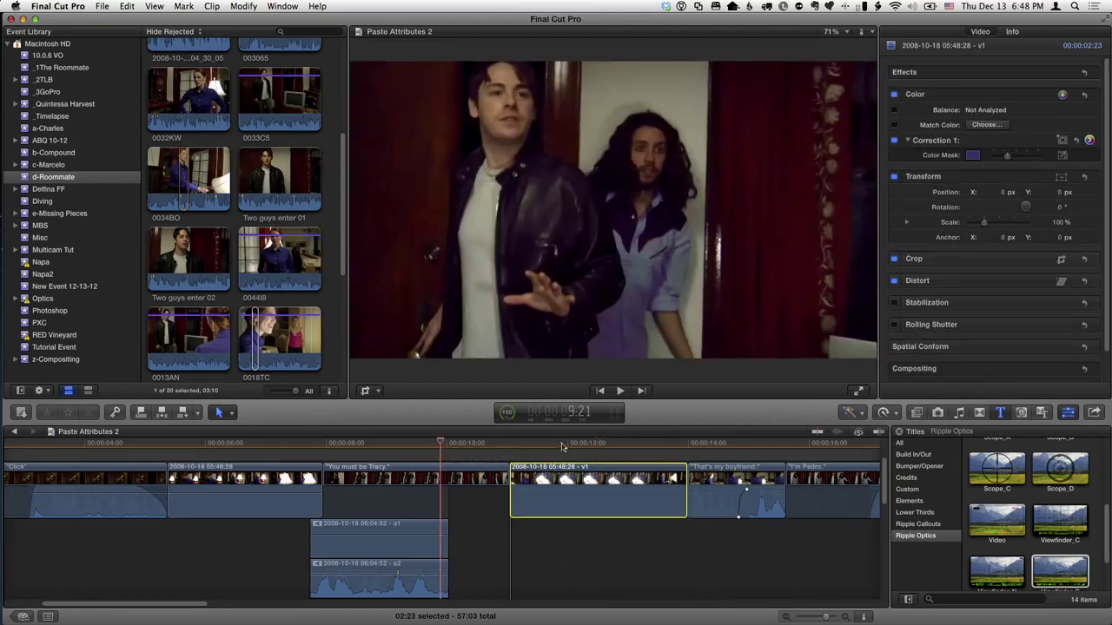
pyautogui.click(562, 447)
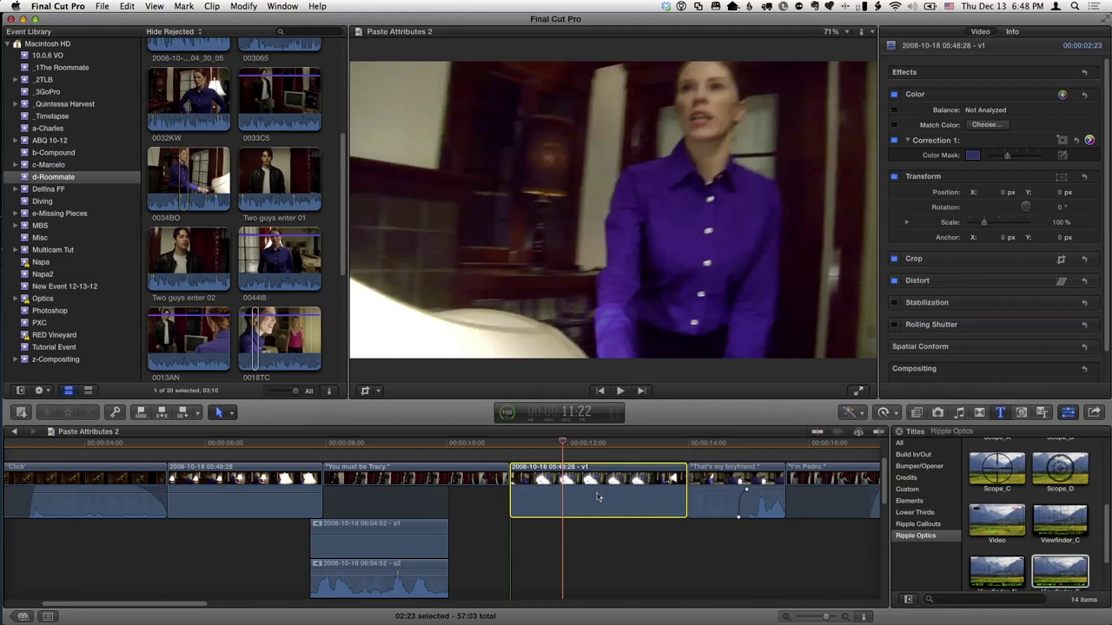
pyautogui.moveTo(398, 447); pyautogui.dragTo(387, 449)
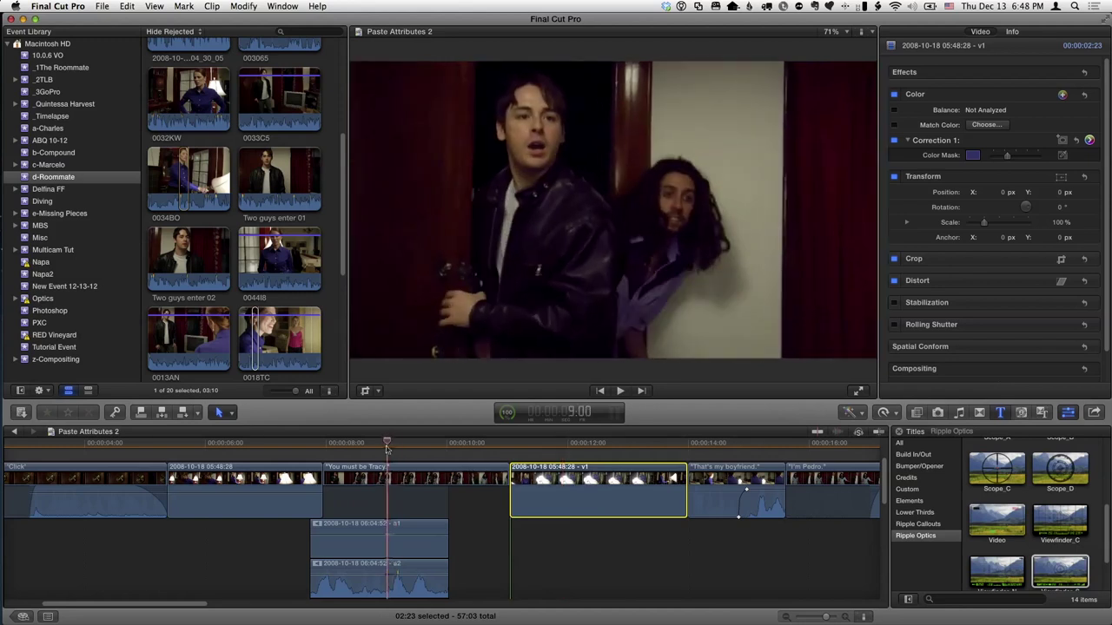
# - Disable the a4, a3 and a1 channels of the "You must be Tracy." clip in its Channel Configuration
pyautogui.click(377, 469)
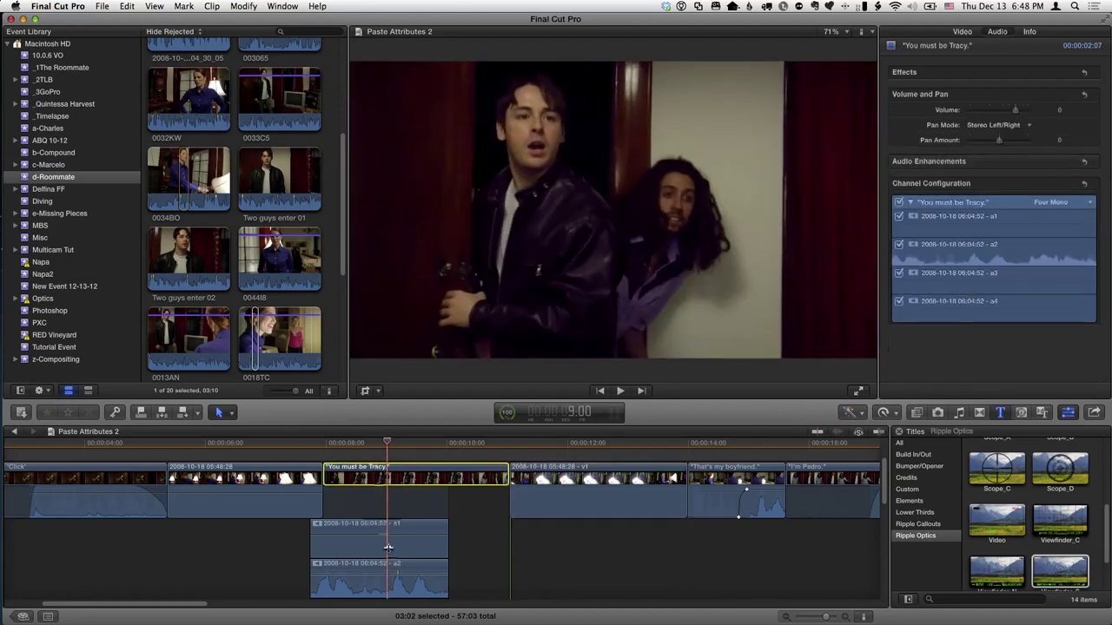
pyautogui.click(899, 299)
pyautogui.click(899, 273)
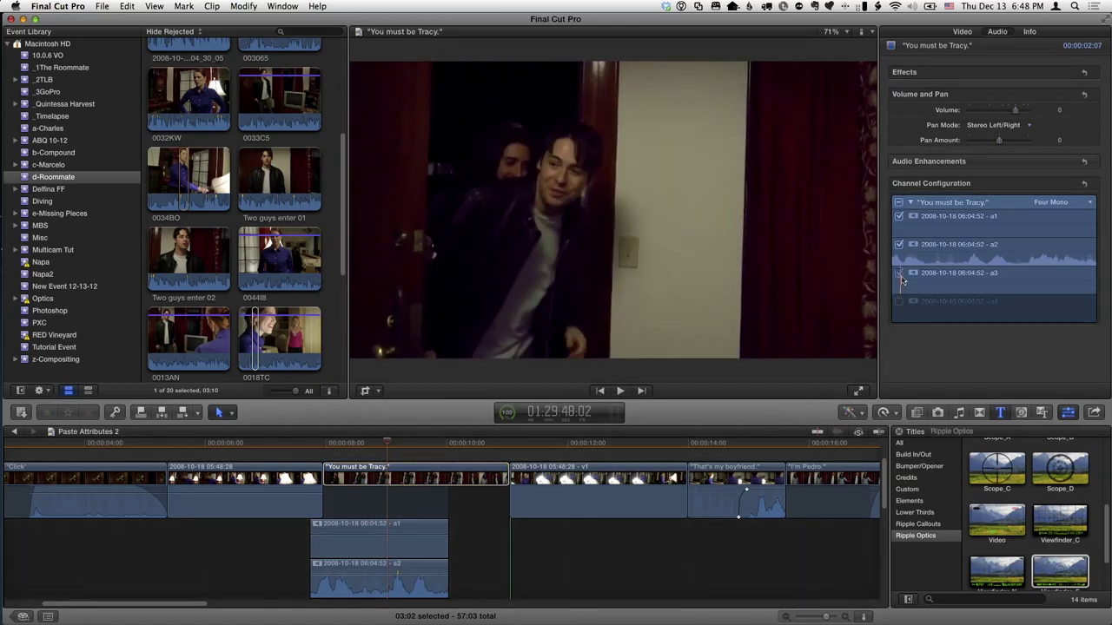
pyautogui.click(899, 216)
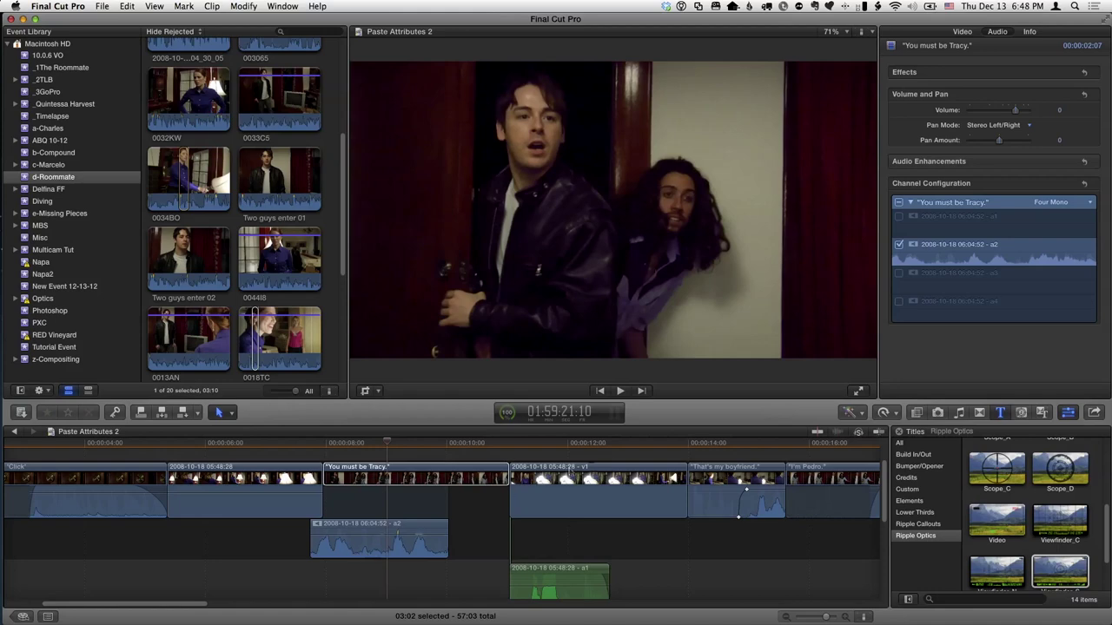
# - Try enabling the a1 channel of the "You must be Tracy." clip, and disable it again
pyautogui.press('space')
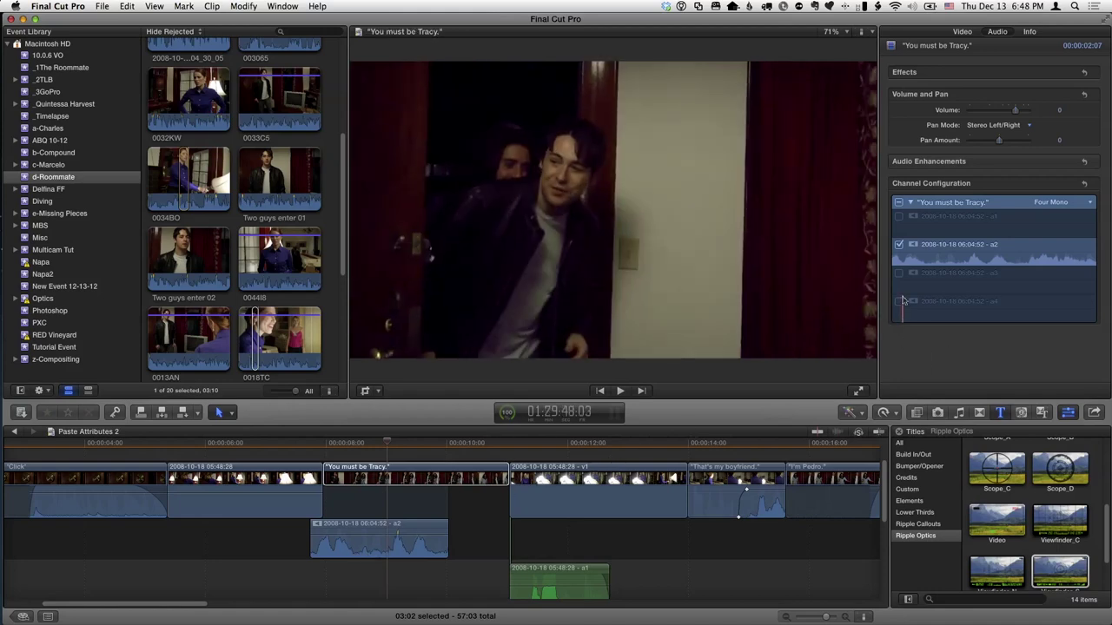
pyautogui.click(899, 217)
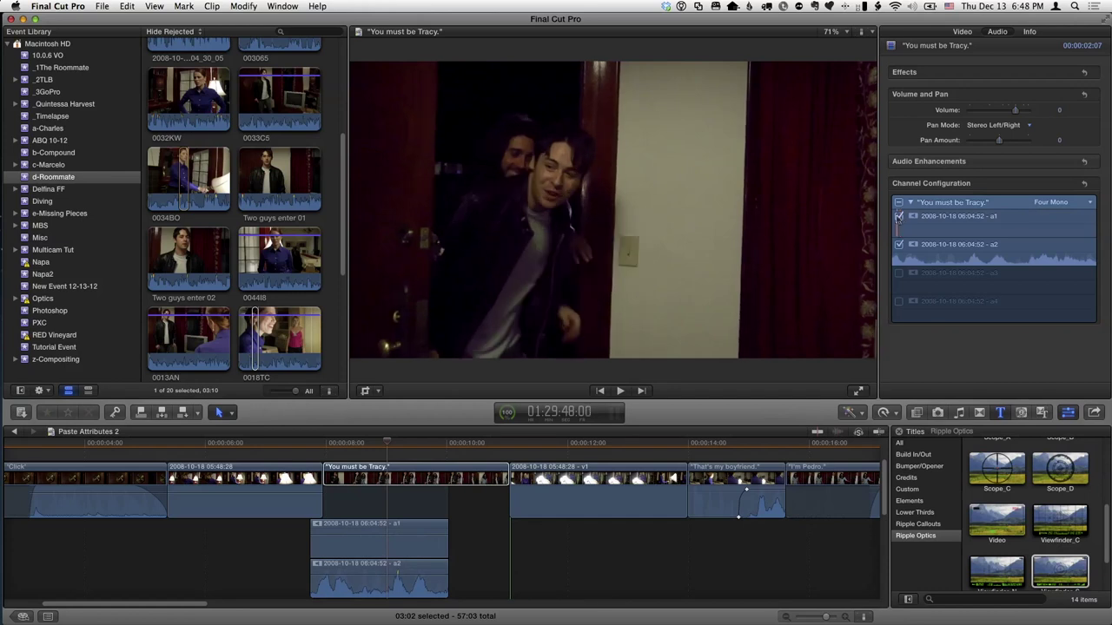
pyautogui.click(899, 217)
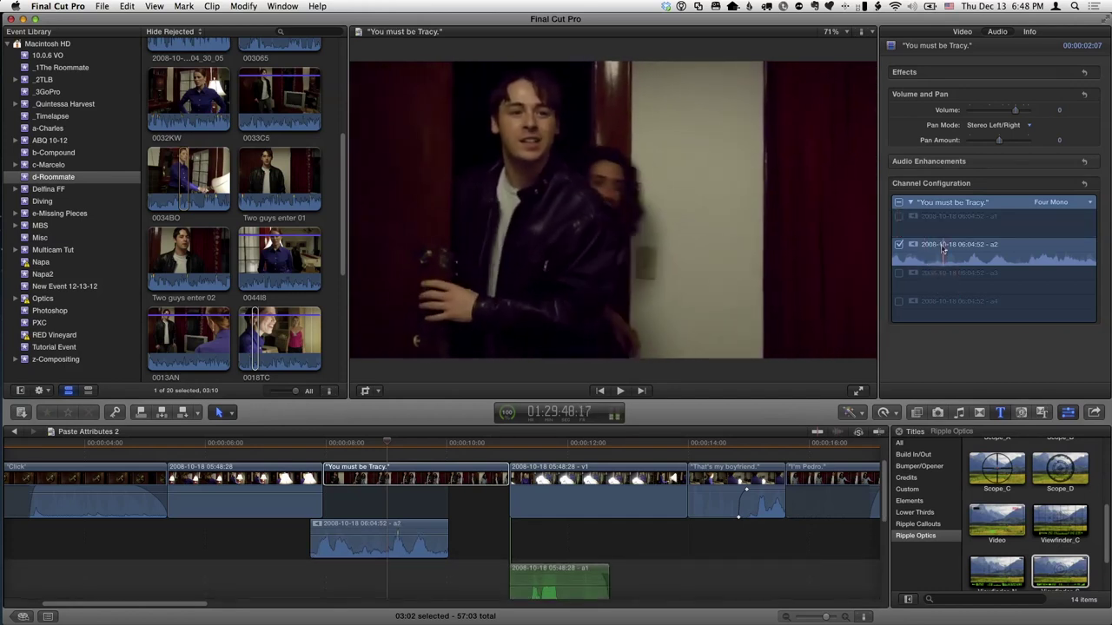
# - Rename the a2 channel of the "You must be Tracy." clip with the speaking character's name
pyautogui.press('Left')
pyautogui.press('Left')
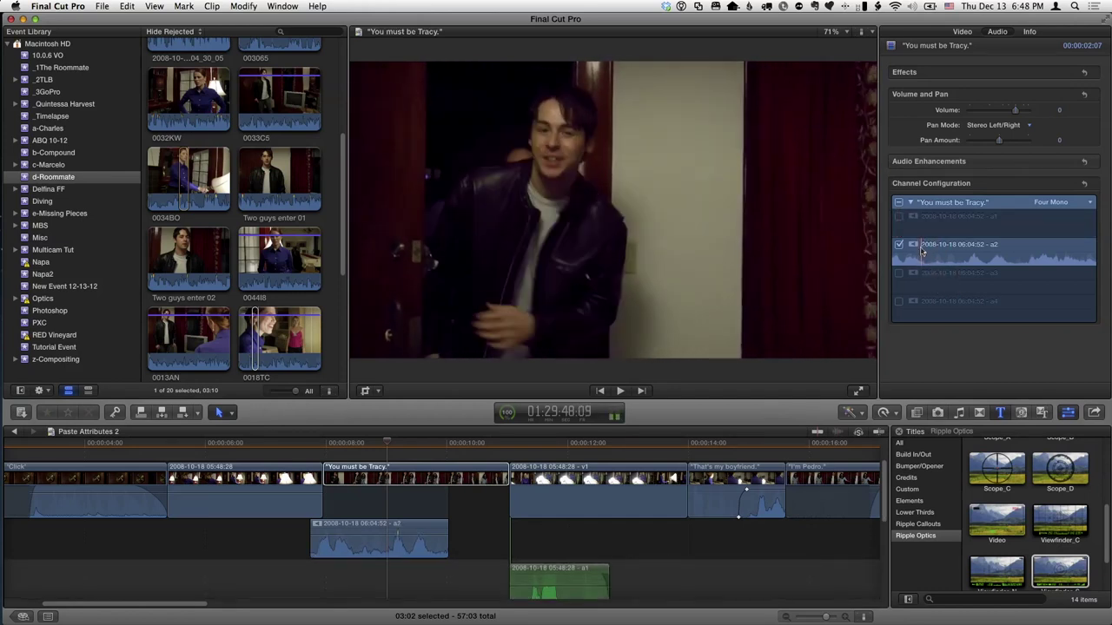
pyautogui.click(933, 248)
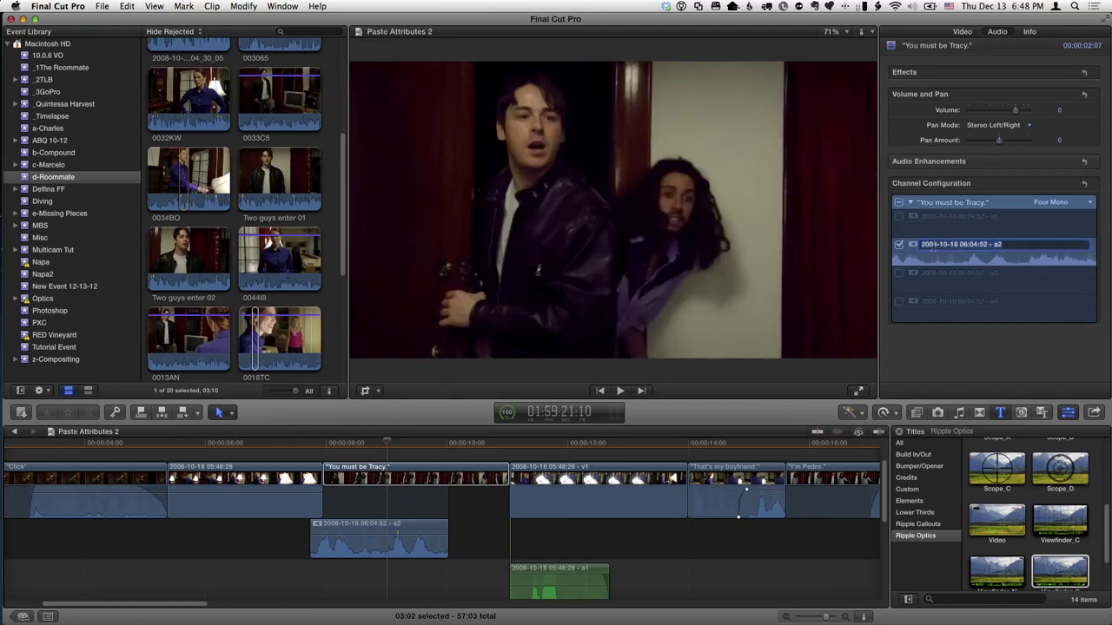
pyautogui.write('Duncan')
pyautogui.press('Return')
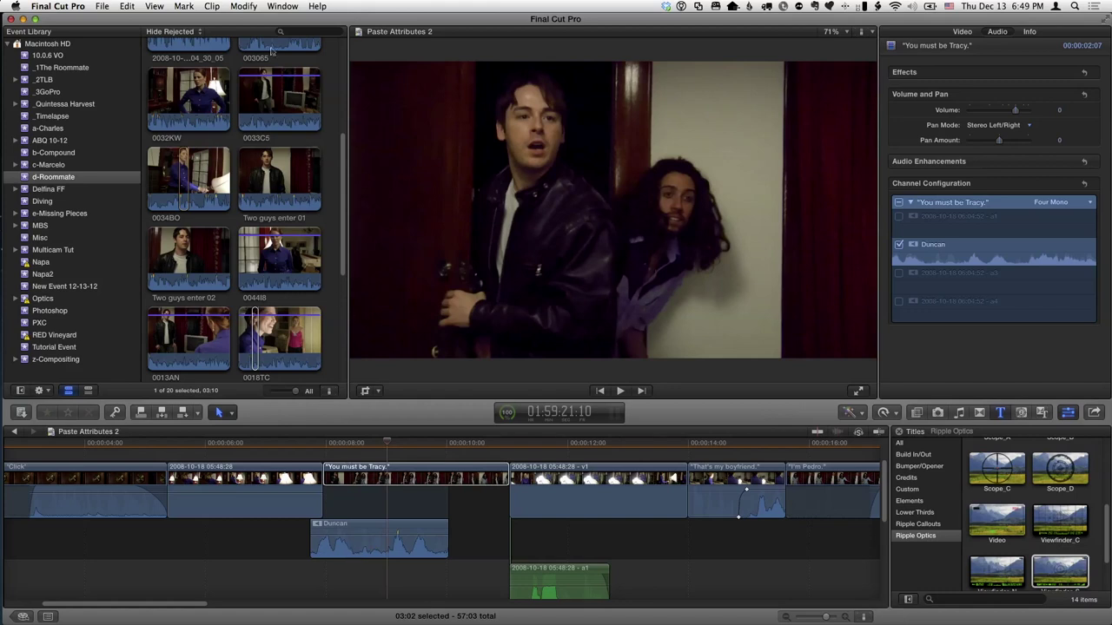
# - Check the available role assignments and the roles listed in the "You must be Tracy." clip's info
pyautogui.click(246, 7)
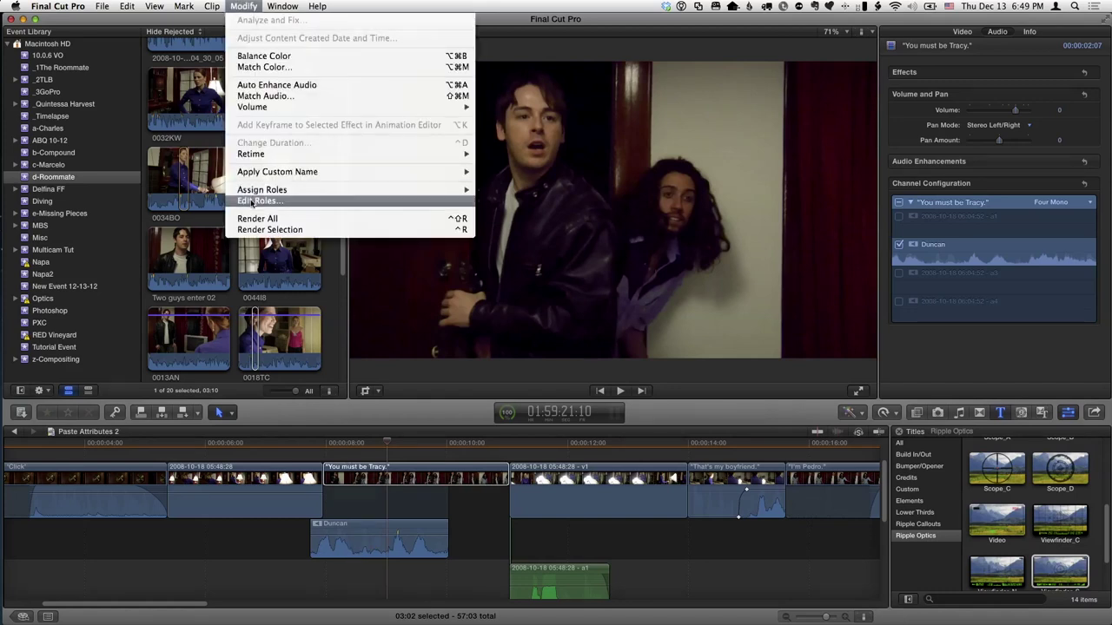
pyautogui.moveTo(253, 197)
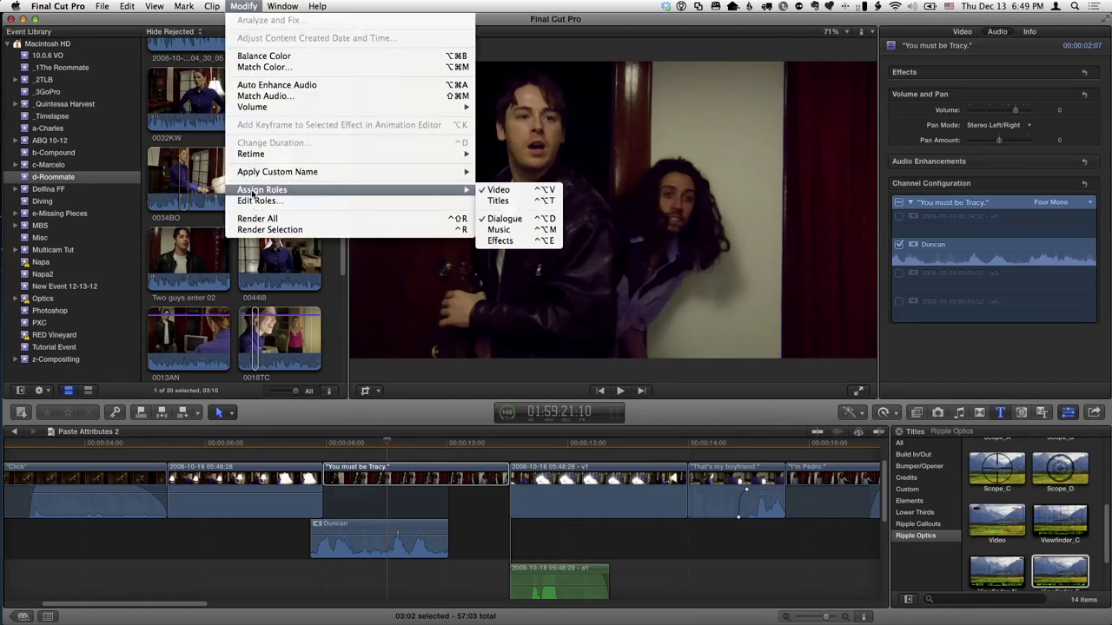
pyautogui.click(257, 4)
pyautogui.click(355, 475)
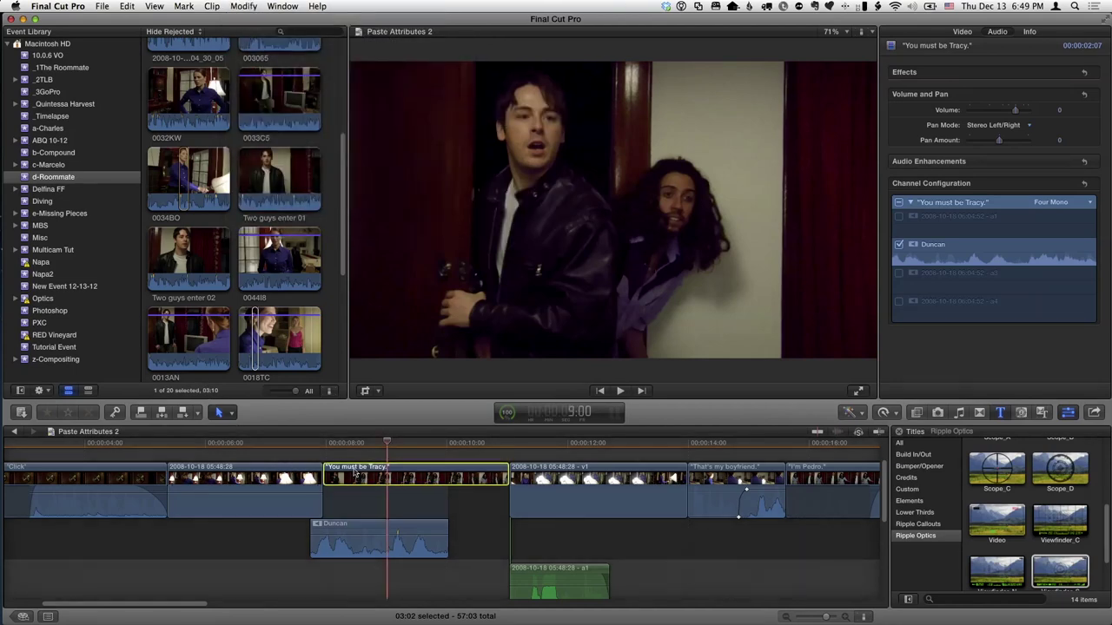
pyautogui.click(1029, 32)
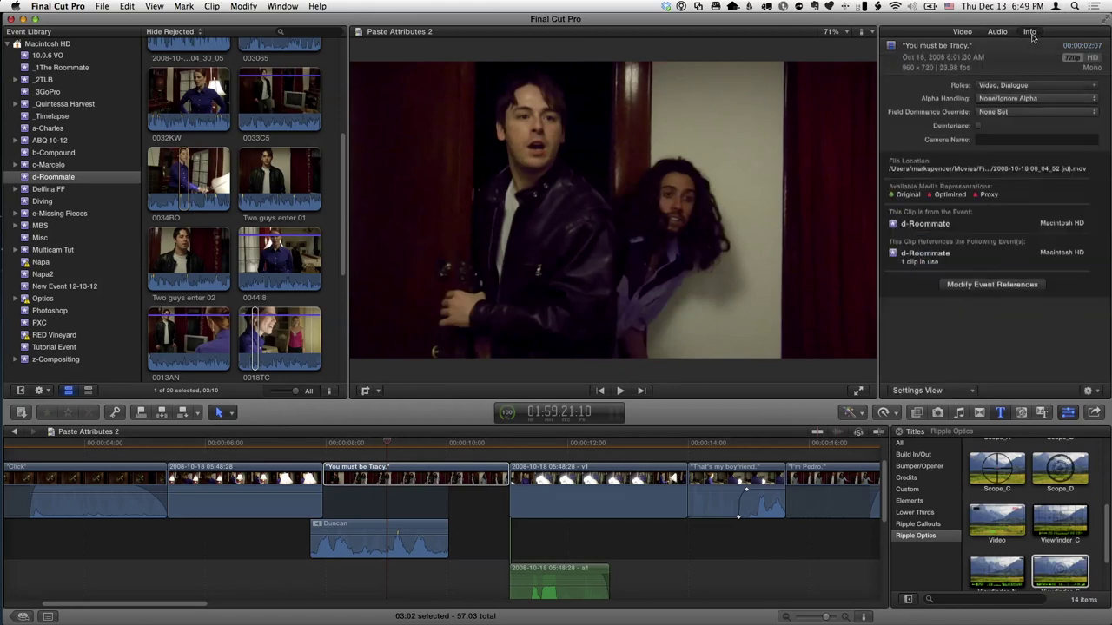
pyautogui.click(1040, 85)
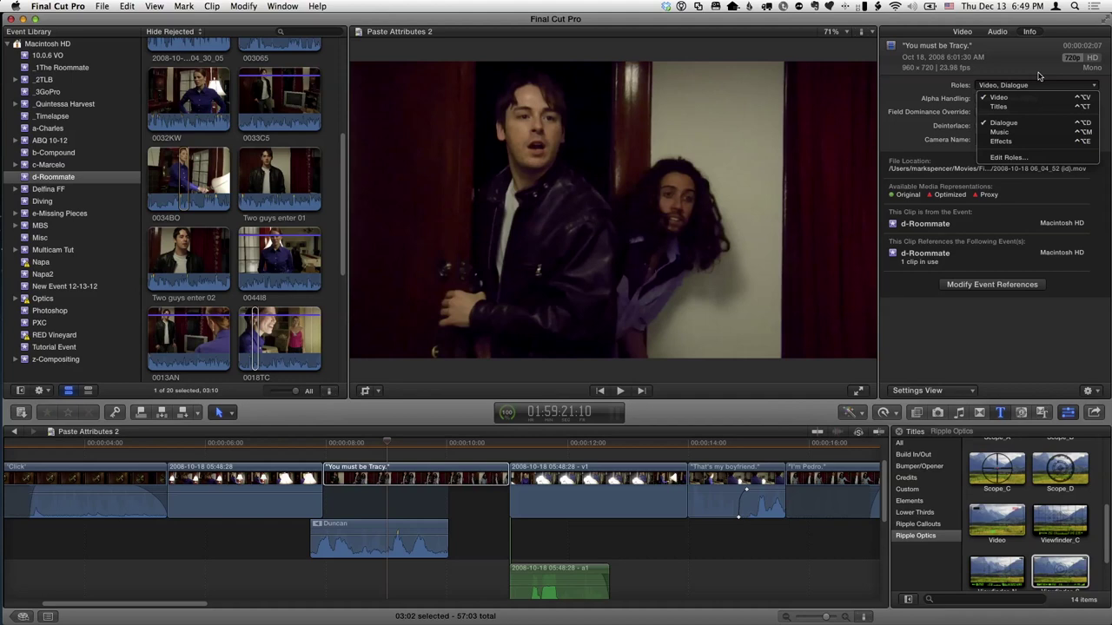
pyautogui.click(1038, 77)
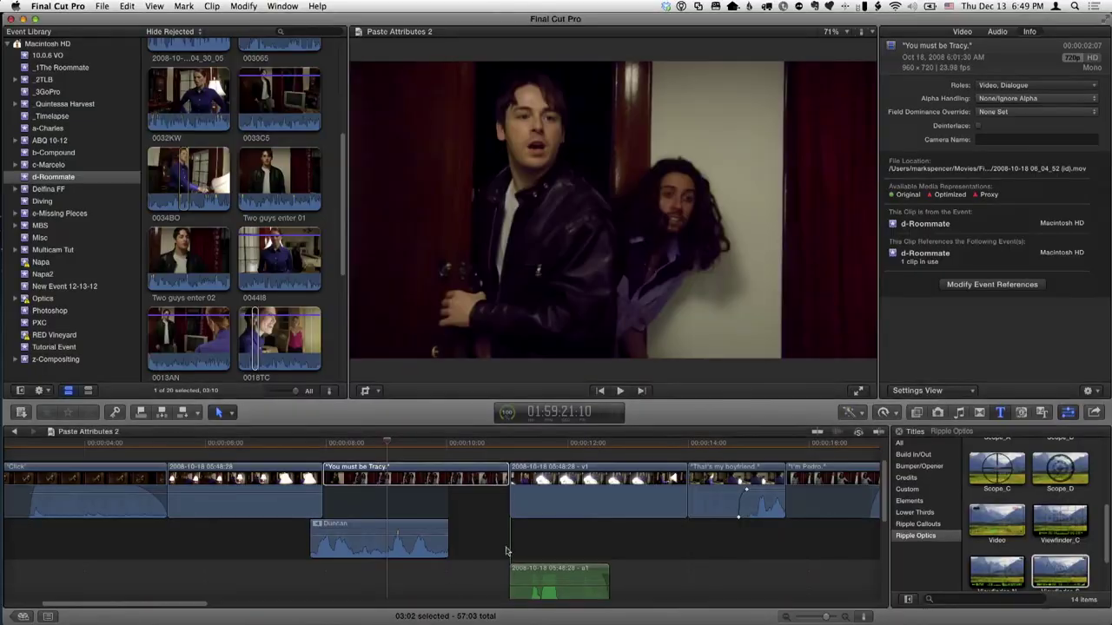
# - Open the Role Editor from the "You must be Tracy." clip's role settings and select the Dialogue audio role
pyautogui.moveTo(404, 530); pyautogui.dragTo(383, 532)
pyautogui.click(247, 6)
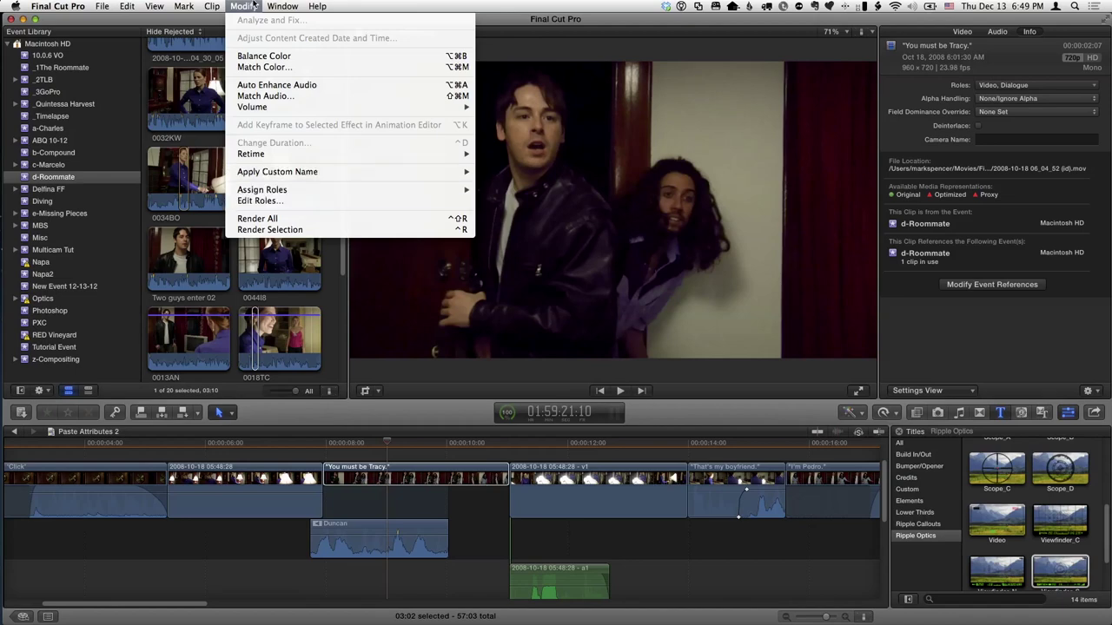
pyautogui.click(882, 156)
pyautogui.click(1043, 88)
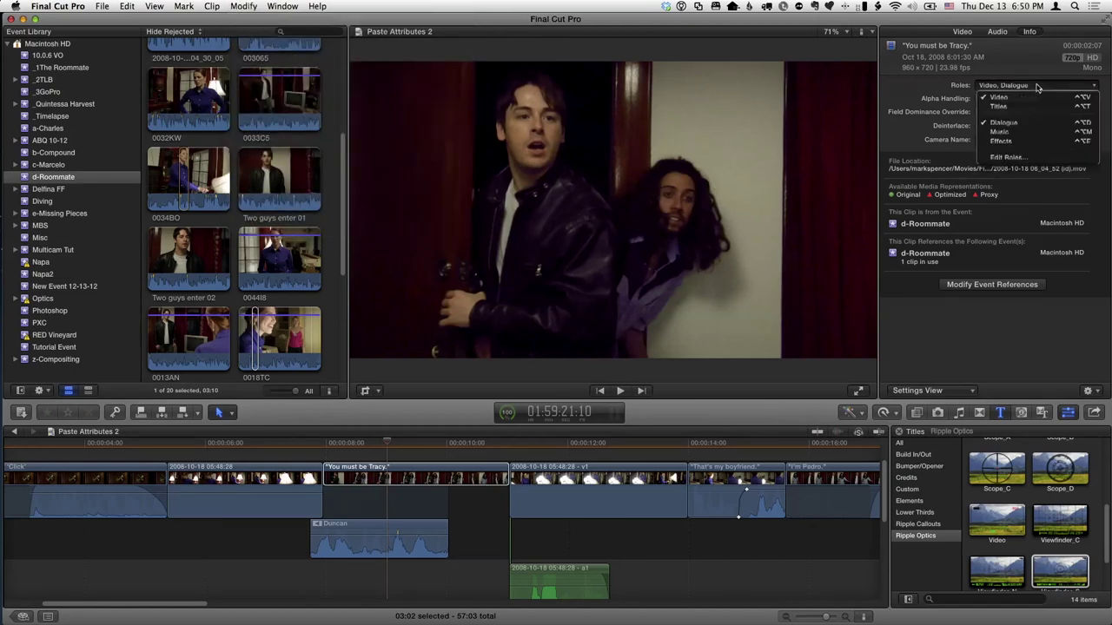
pyautogui.click(1022, 162)
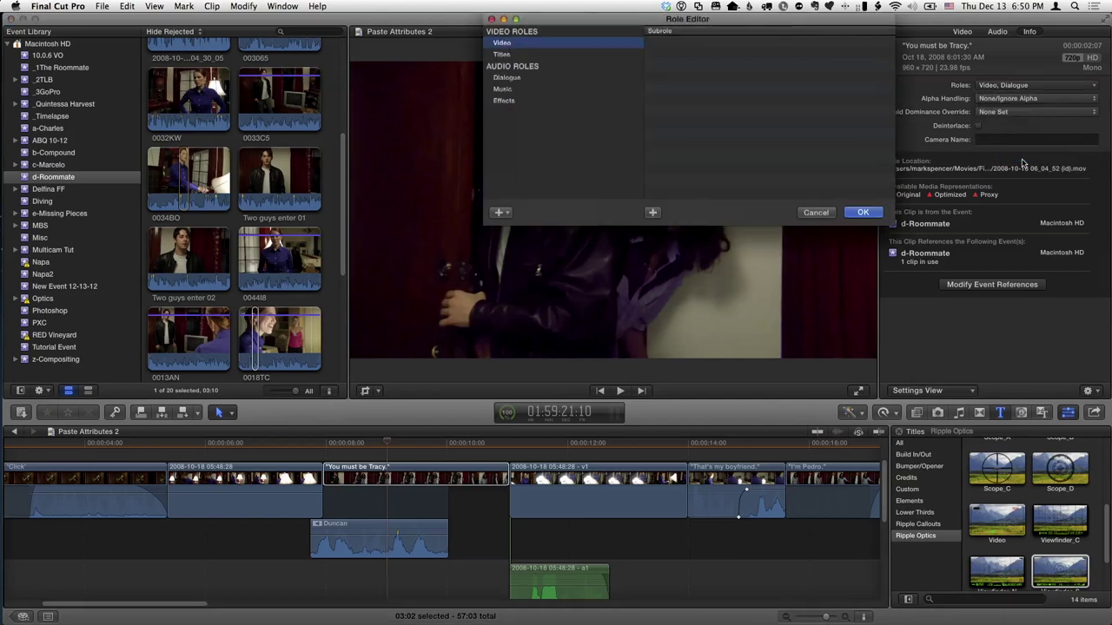
pyautogui.moveTo(656, 20); pyautogui.dragTo(542, 182)
pyautogui.click(394, 241)
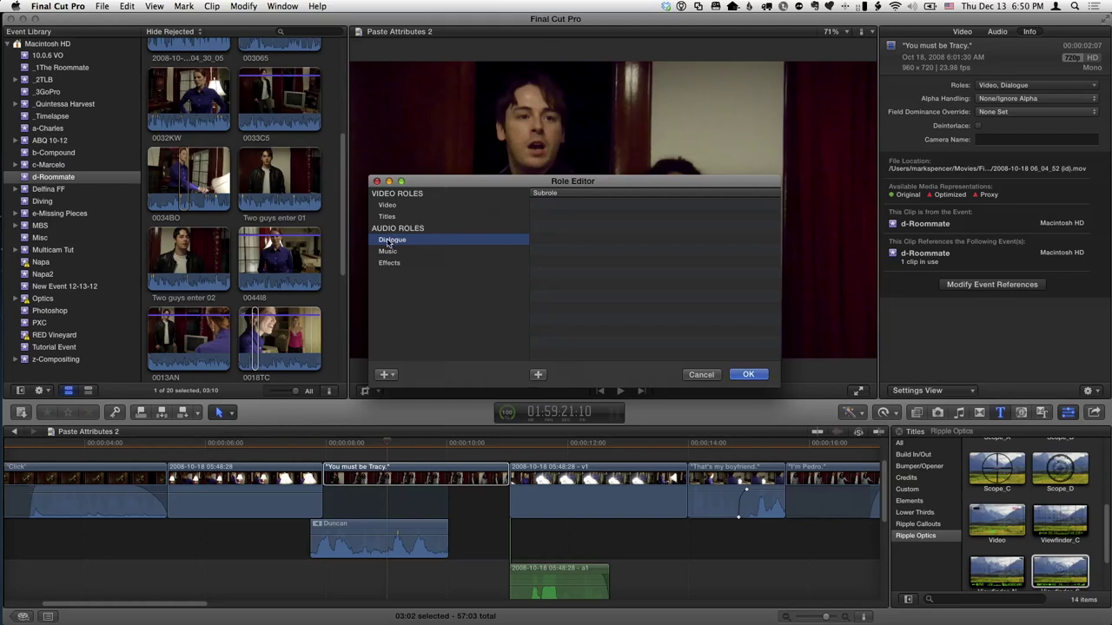
pyautogui.click(387, 376)
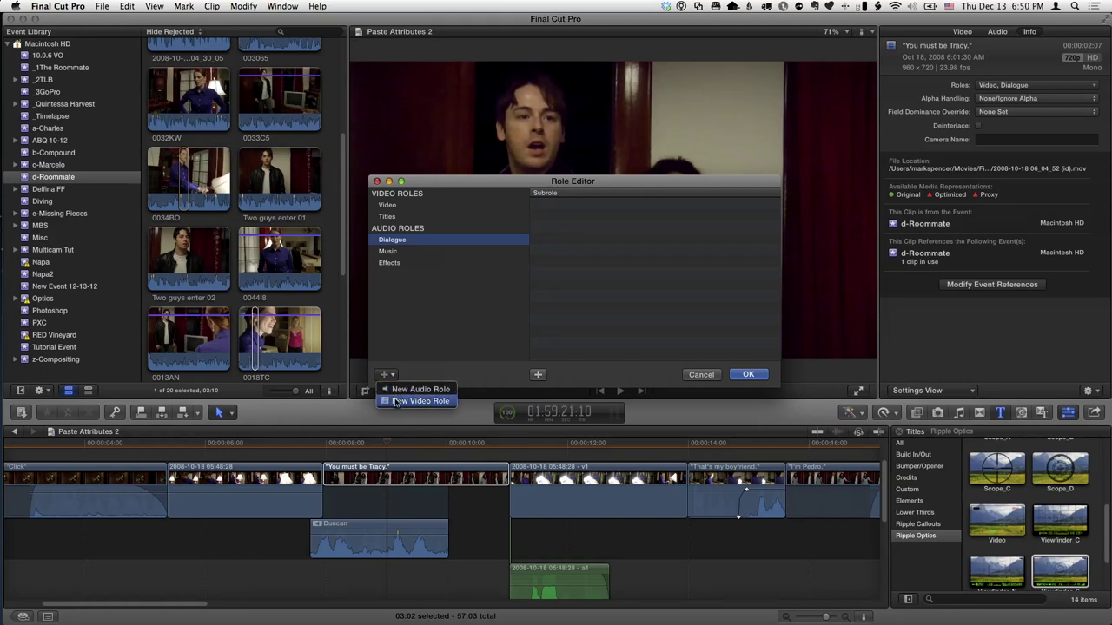
pyautogui.click(431, 334)
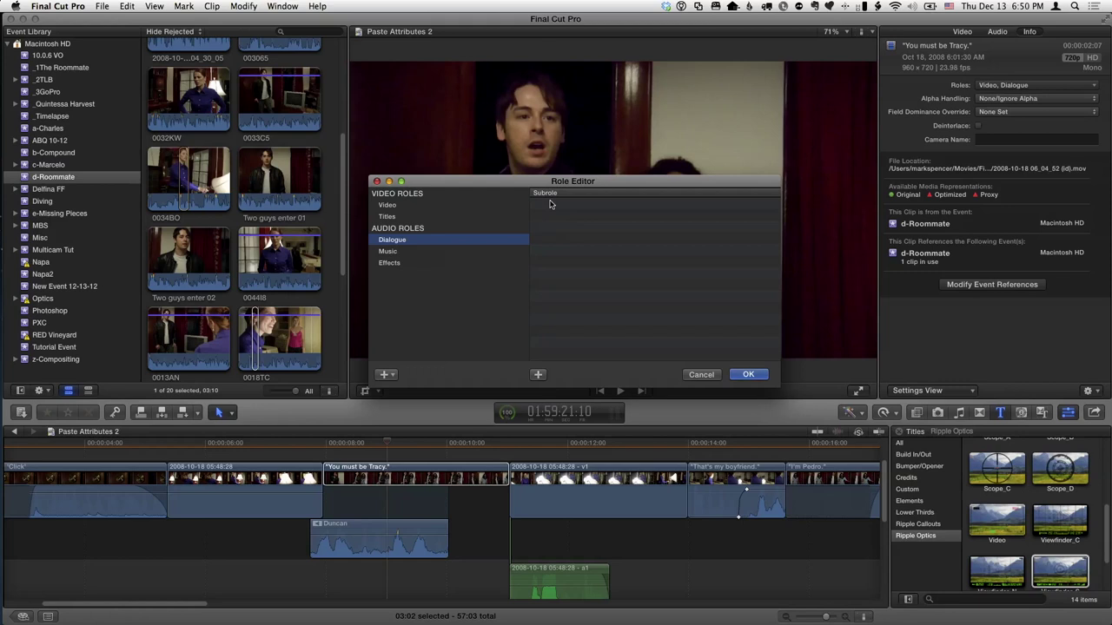
# - Add a subrole named after the speaking character to the Dialogue role and save the role changes
pyautogui.click(537, 374)
pyautogui.write('D')
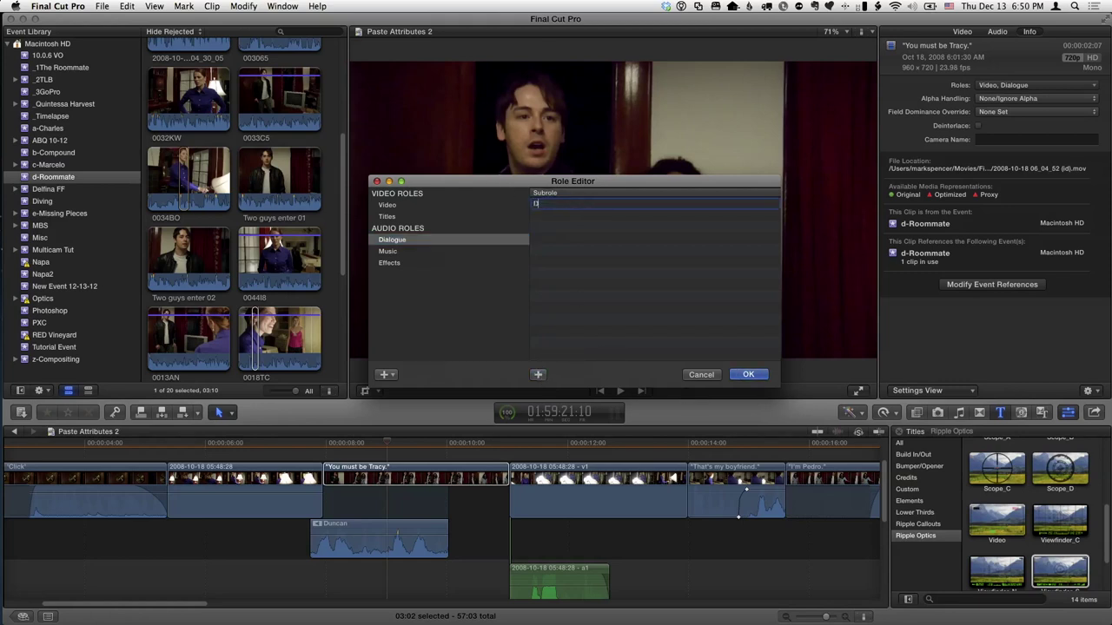
pyautogui.write('uncan')
pyautogui.press('Return')
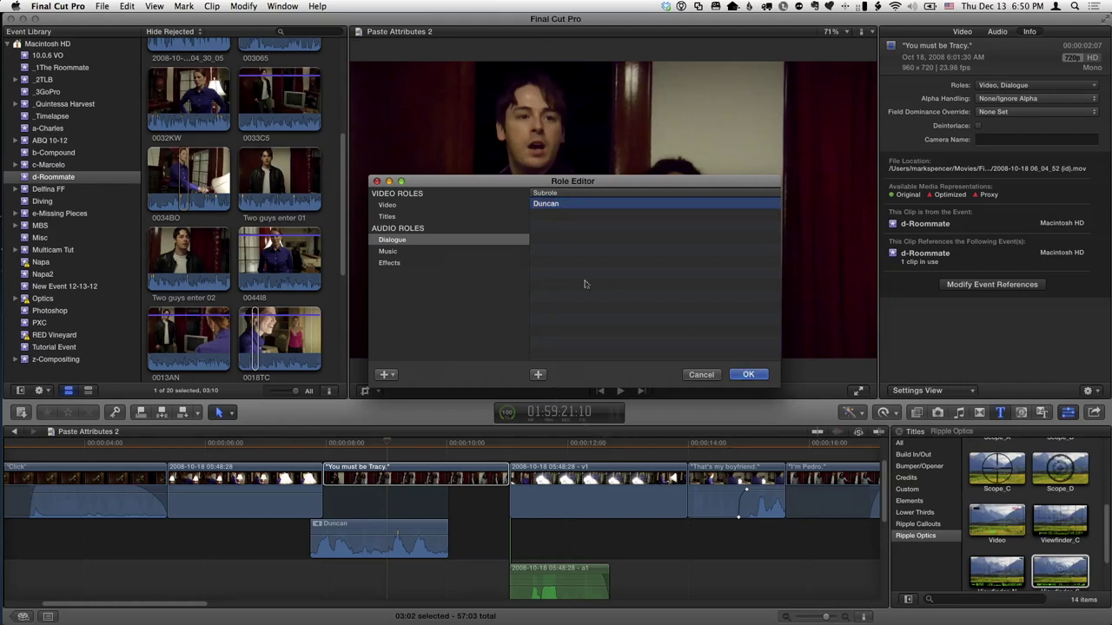
pyautogui.click(745, 376)
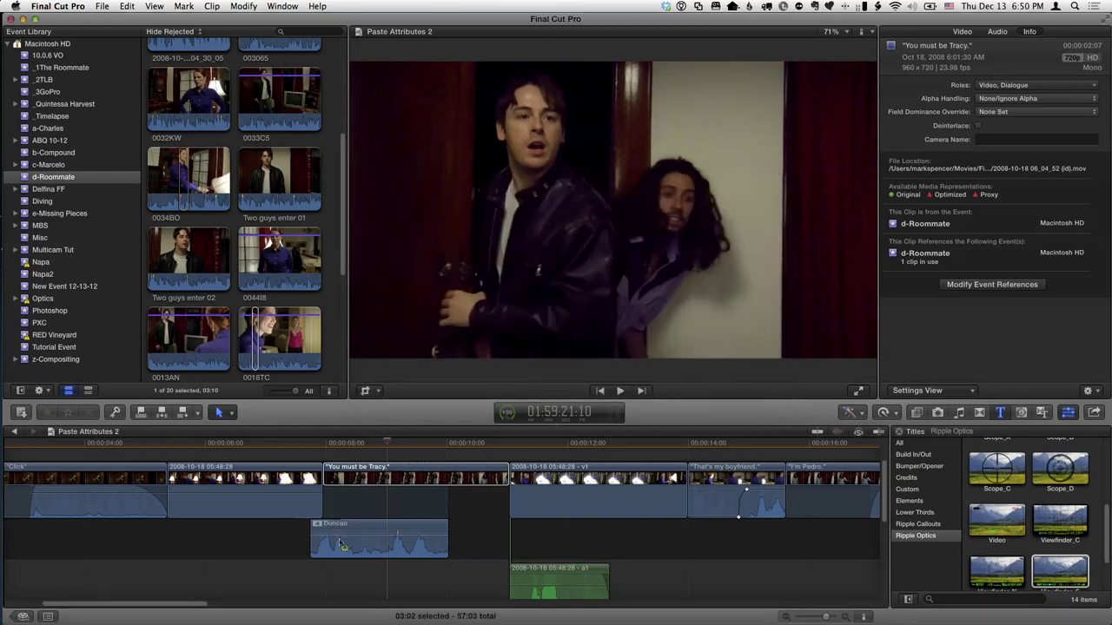
# - Assign the new Dialogue subrole to the renamed audio channel of the "You must be Tracy." clip
pyautogui.click(375, 547)
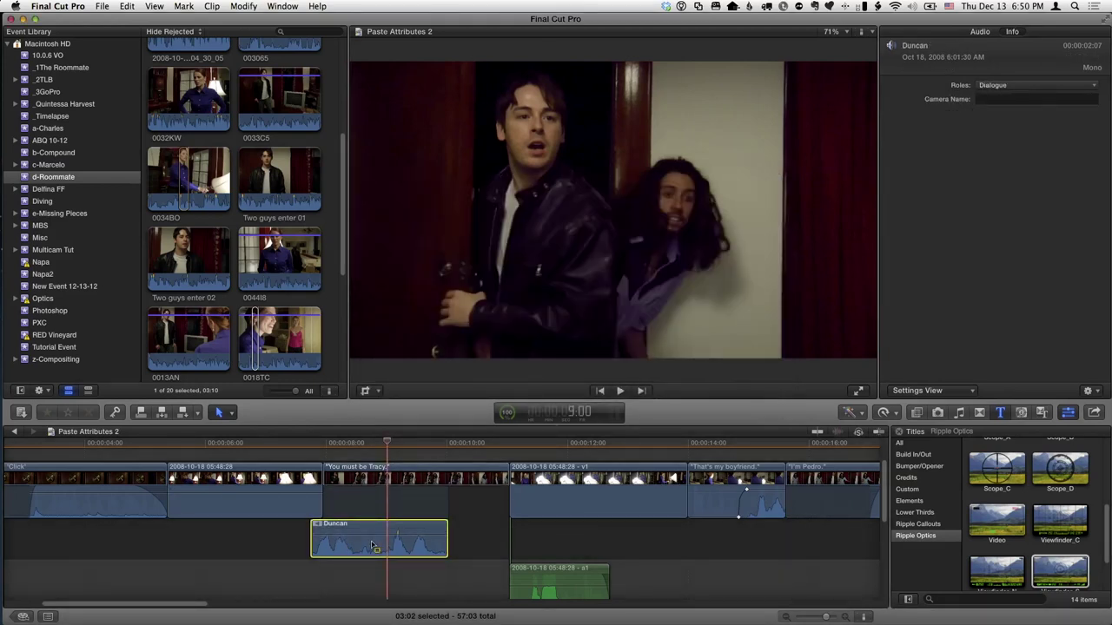
pyautogui.click(1029, 87)
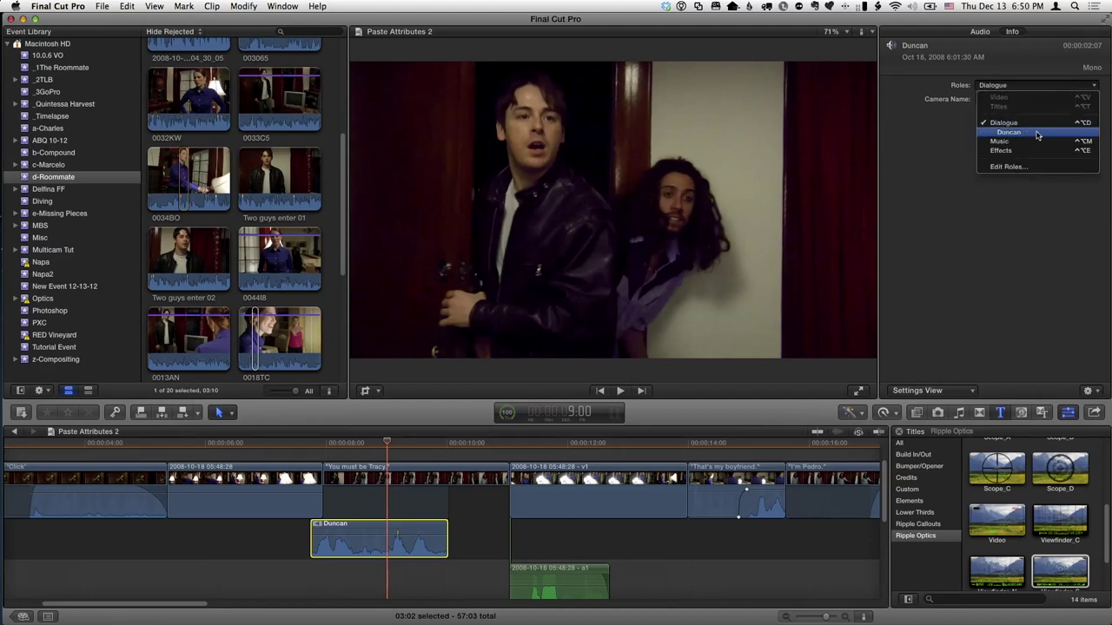
pyautogui.click(1009, 132)
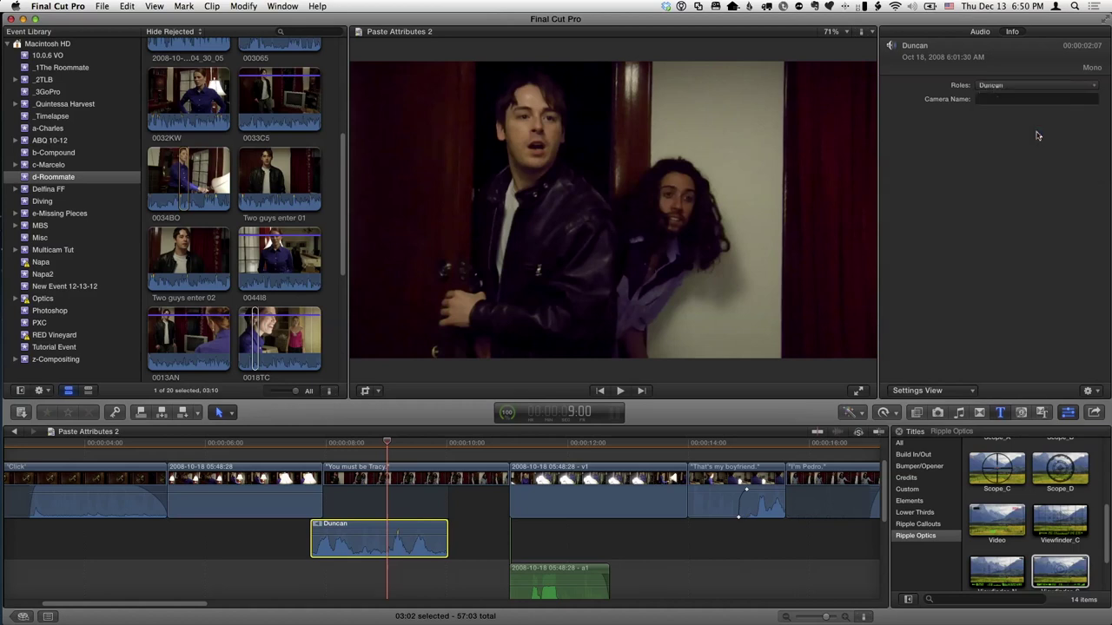
pyautogui.press('shift+super+a')
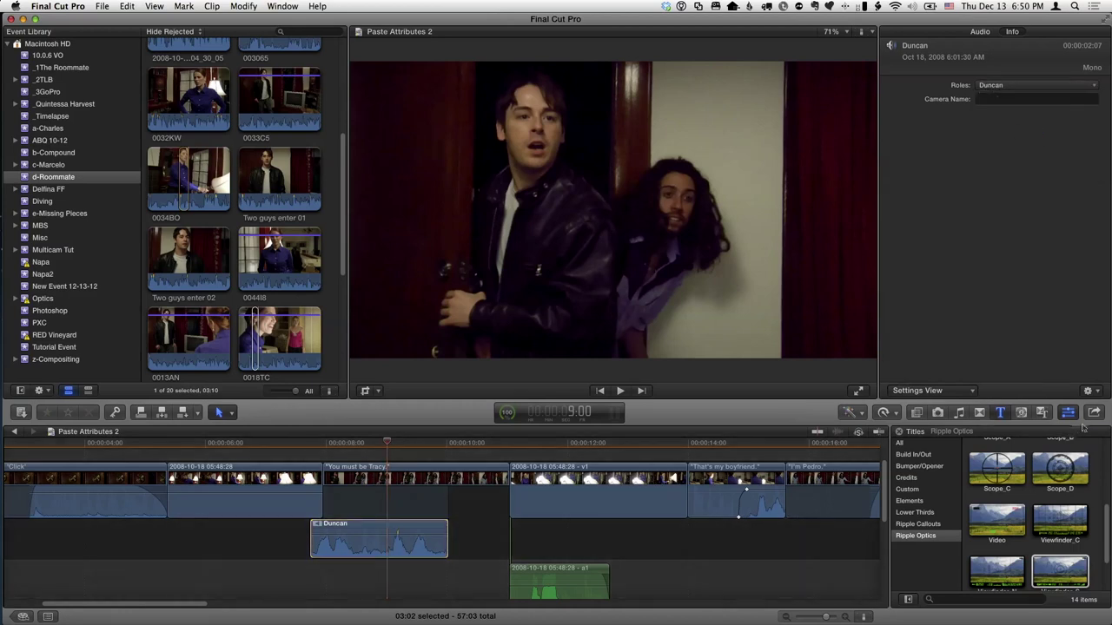
# - Add an Export File destination below Facebook in the share destinations and close the preferences
pyautogui.click(1093, 416)
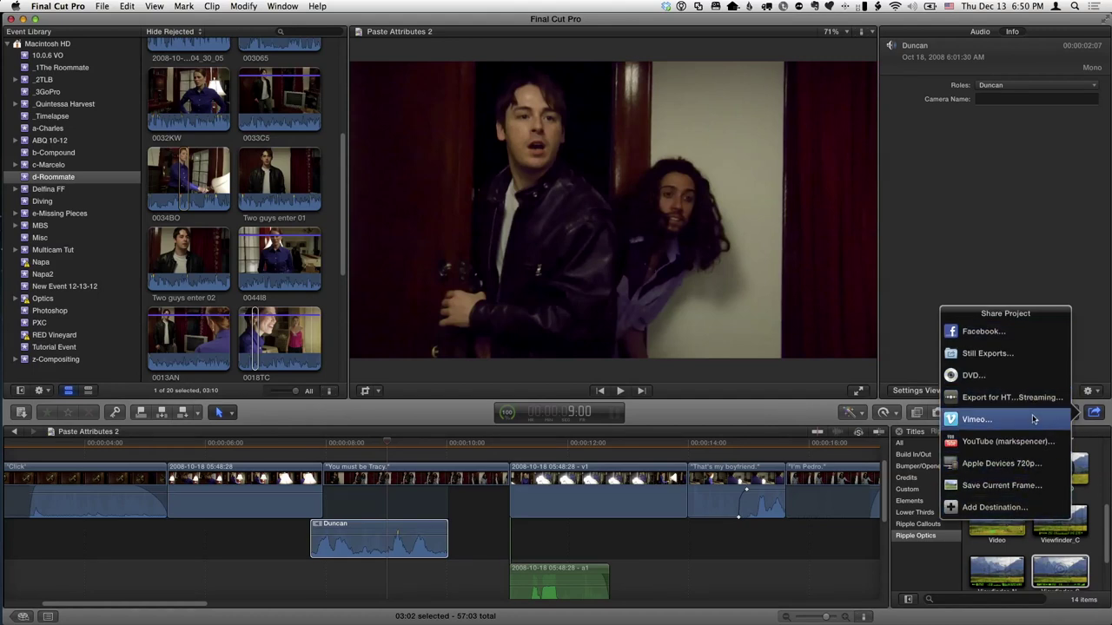
pyautogui.click(994, 507)
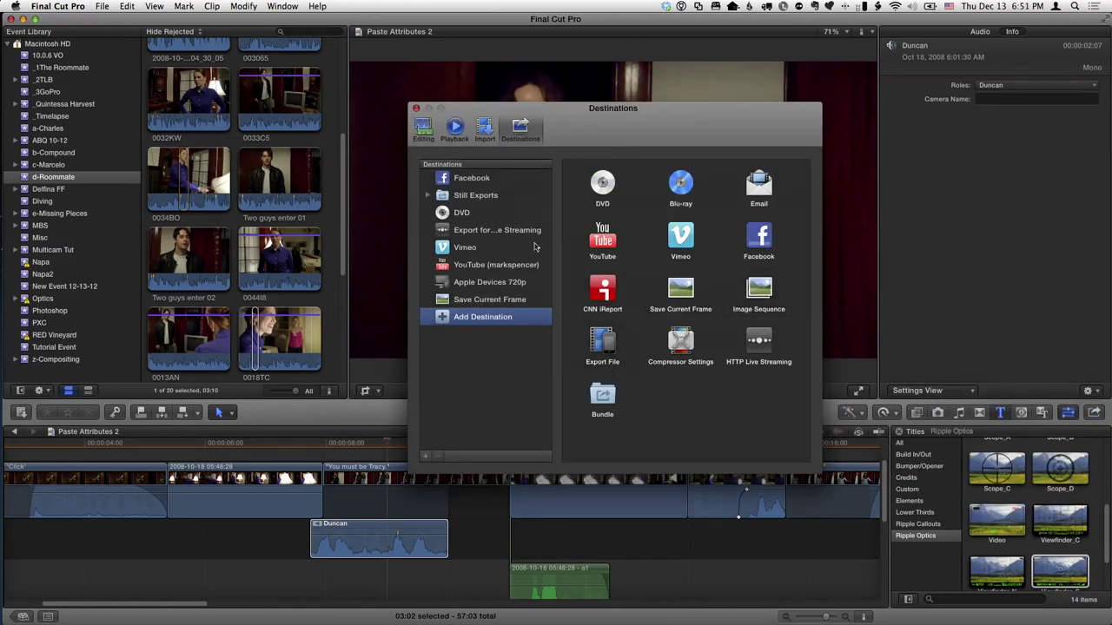
pyautogui.moveTo(597, 345); pyautogui.dragTo(480, 187)
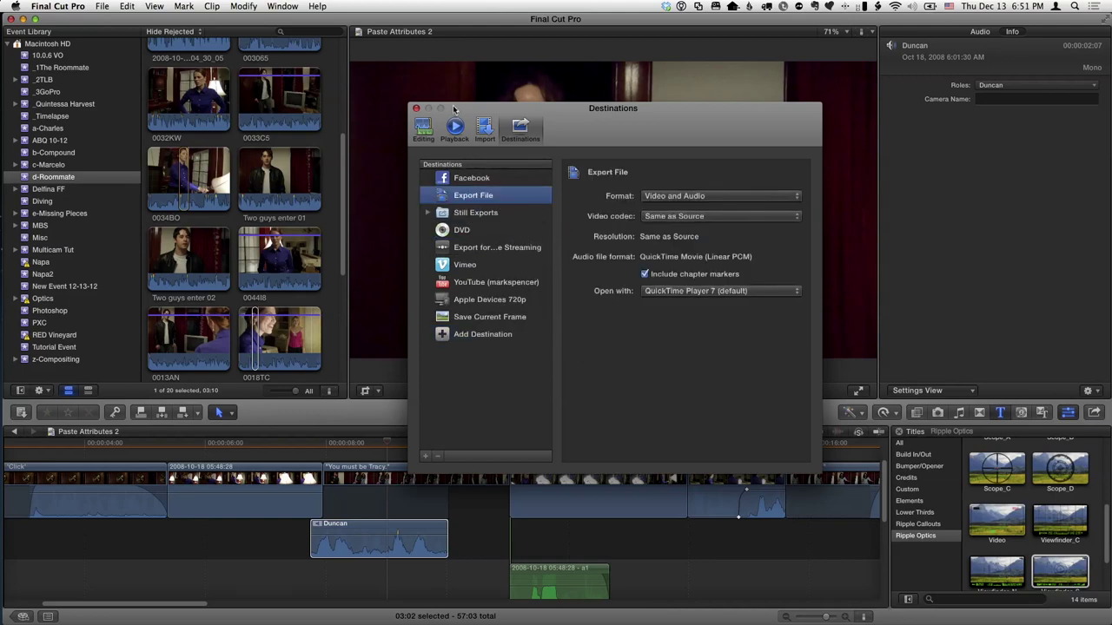
pyautogui.click(416, 109)
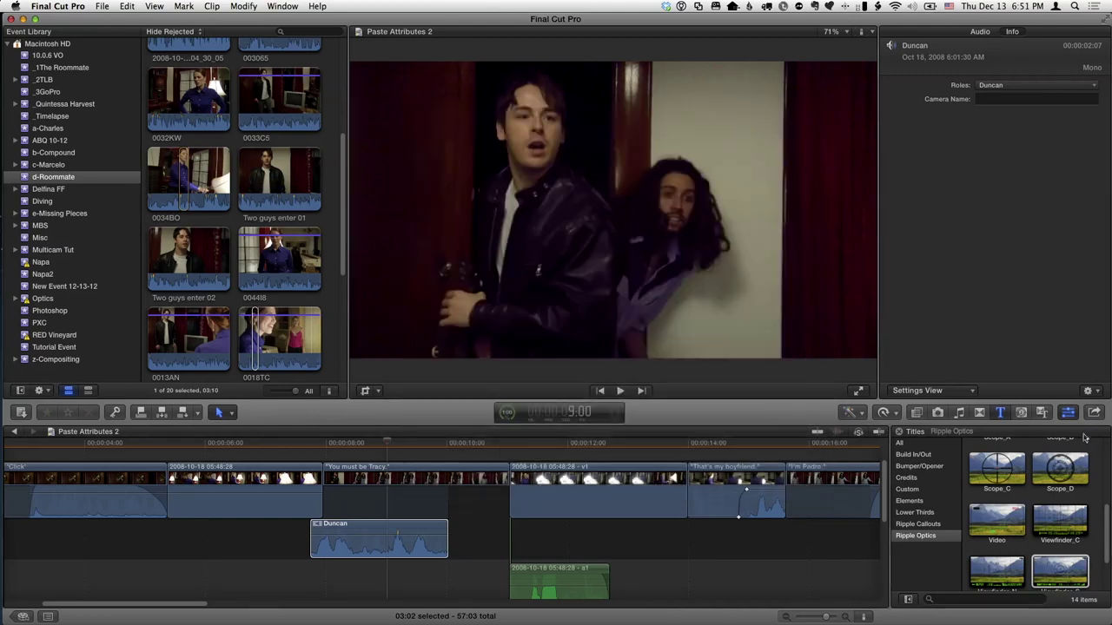
# - Restore the default share destinations, allowing the custom destinations to be deleted
pyautogui.click(1094, 414)
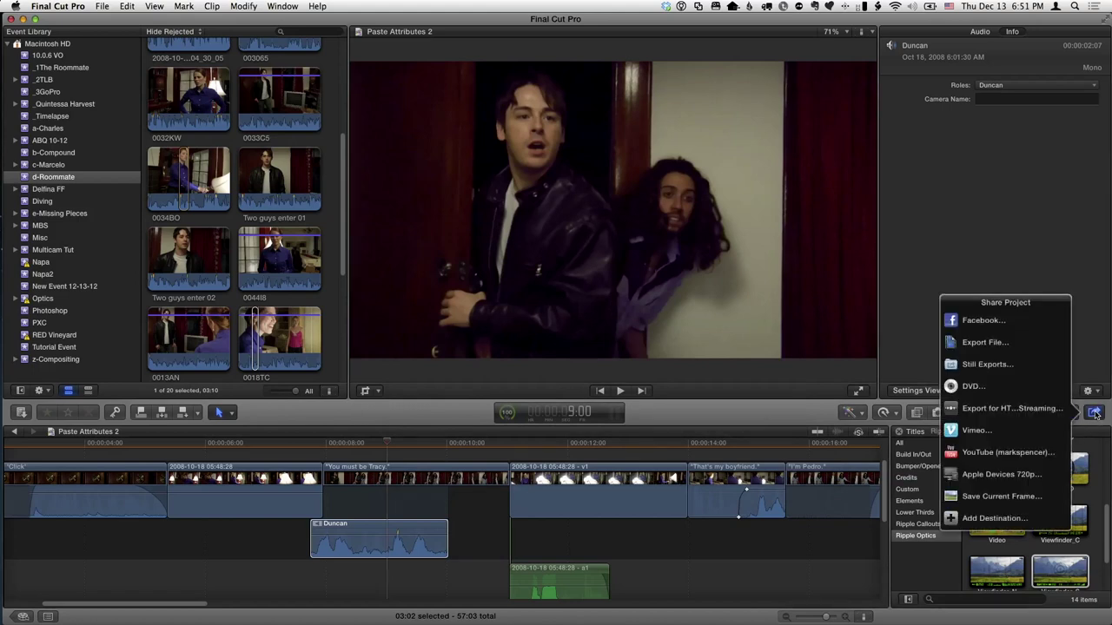
pyautogui.click(995, 517)
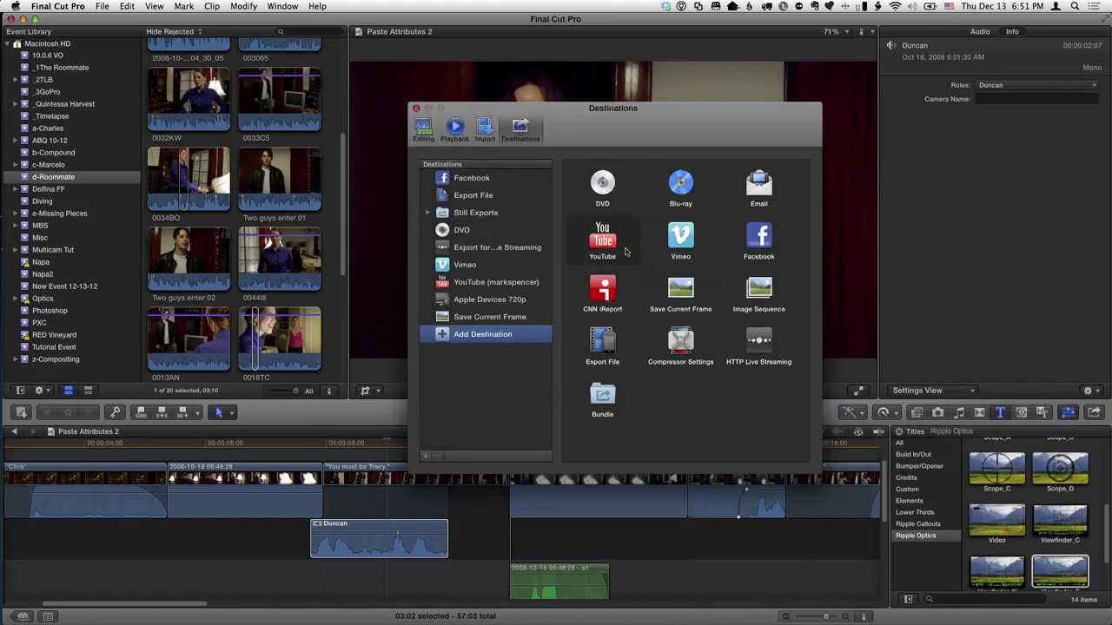
pyautogui.rightClick(466, 203)
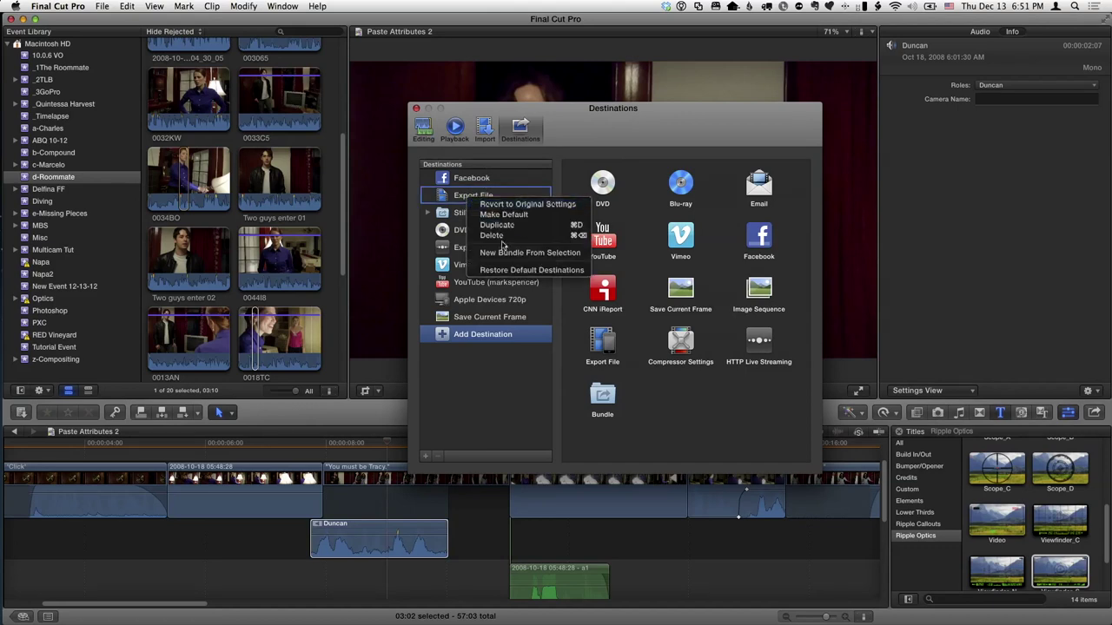
pyautogui.click(509, 271)
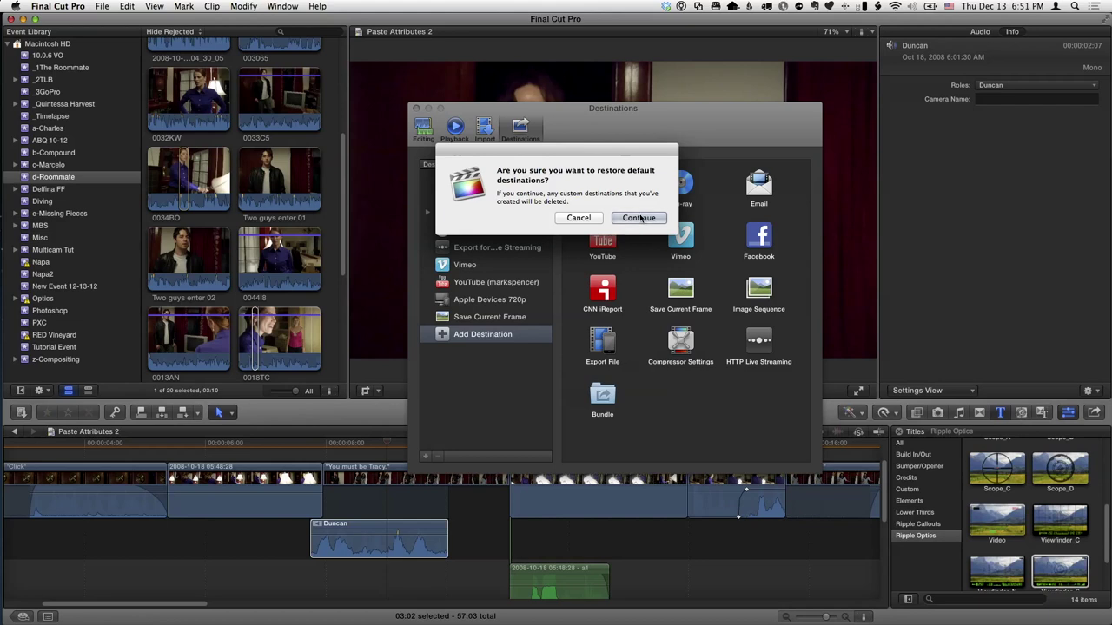
pyautogui.click(639, 218)
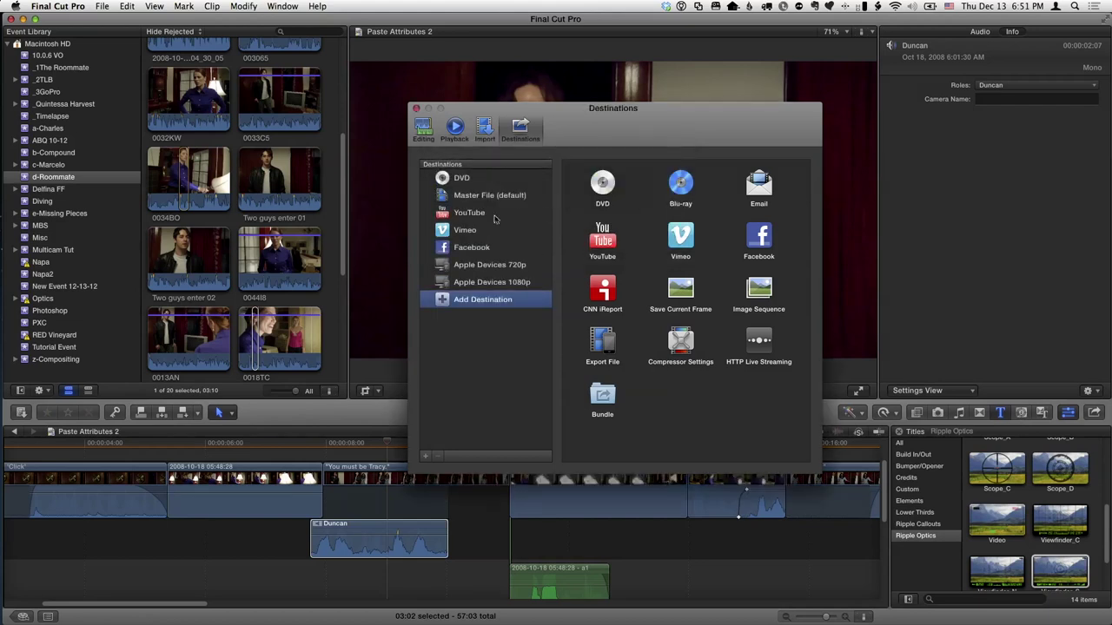
# - Examine the export settings of the default Master File destination
pyautogui.click(492, 196)
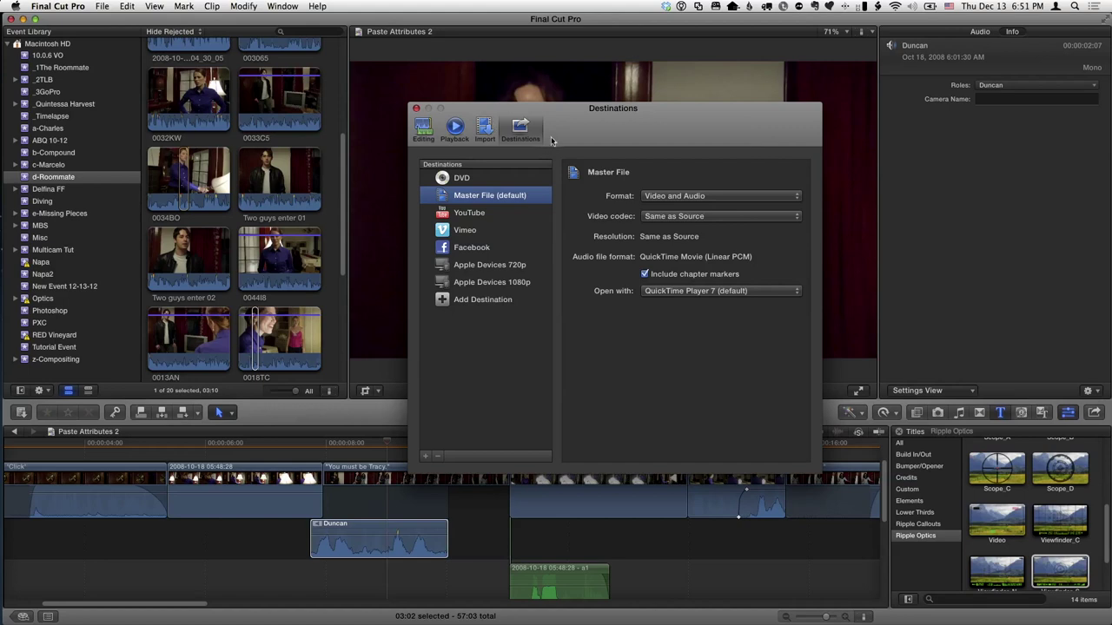
pyautogui.moveTo(517, 101); pyautogui.dragTo(500, 98)
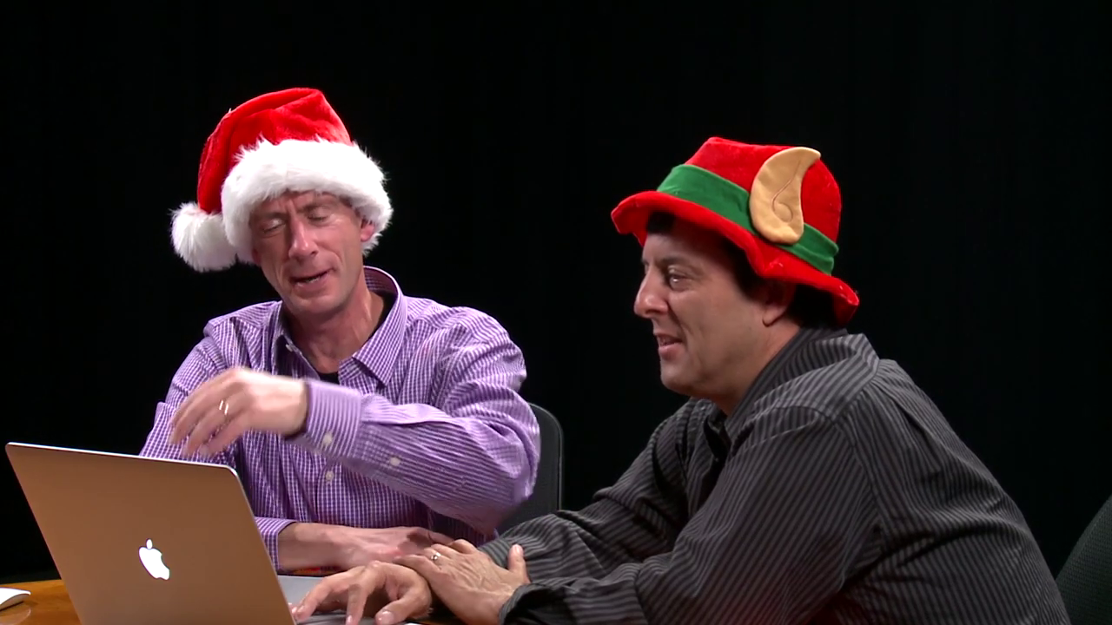
pyautogui.click(130, 6)
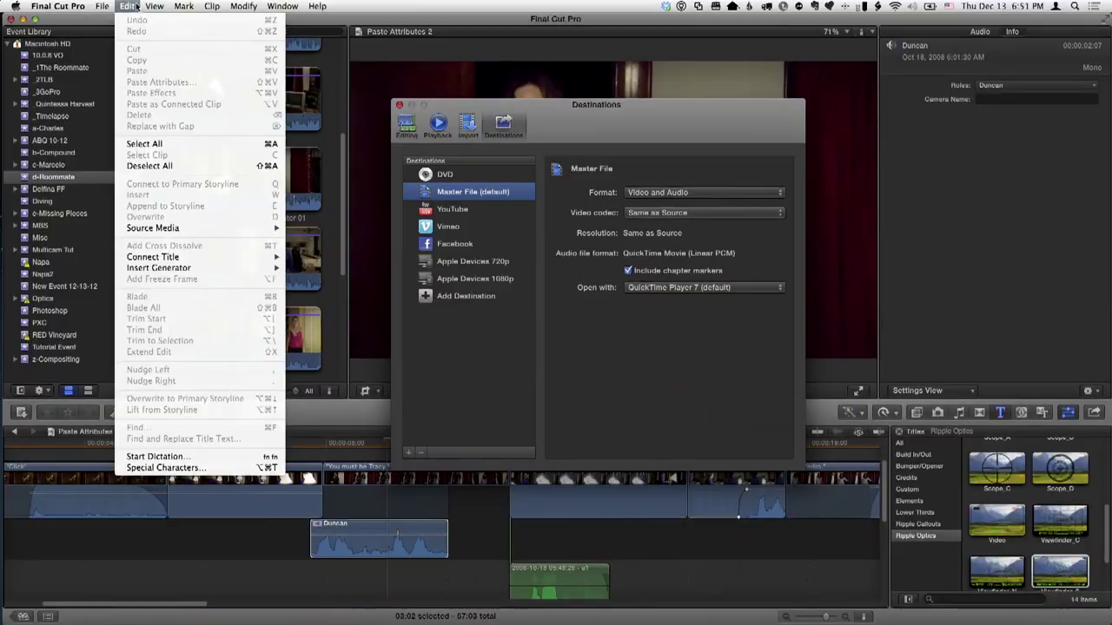
pyautogui.click(136, 6)
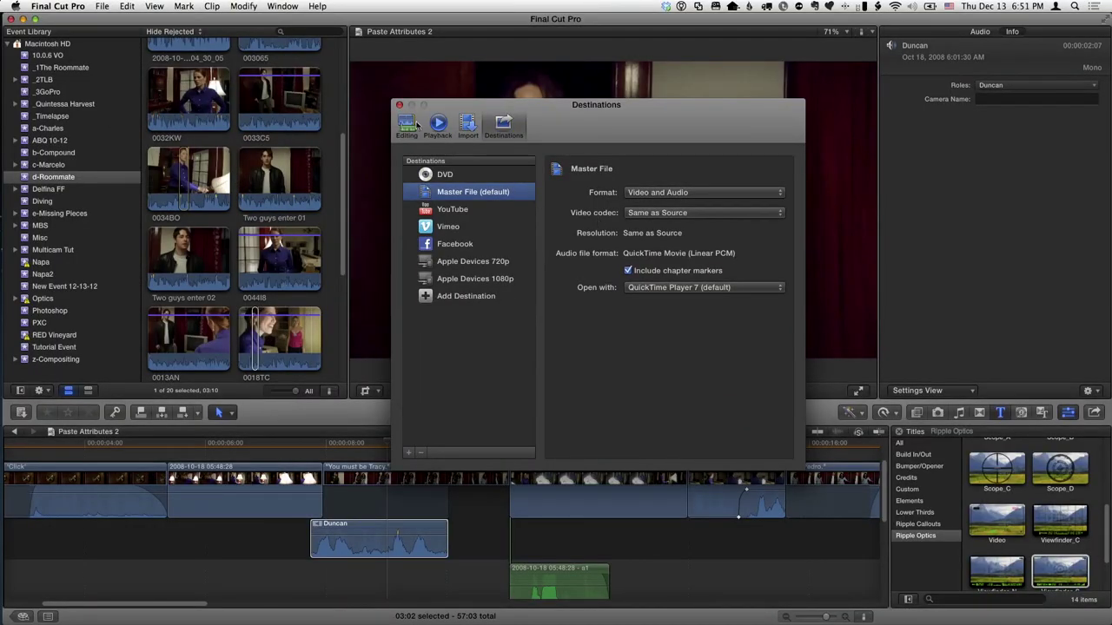
# - Add an Export File destination directly below Master File in the destinations list
pyautogui.click(439, 298)
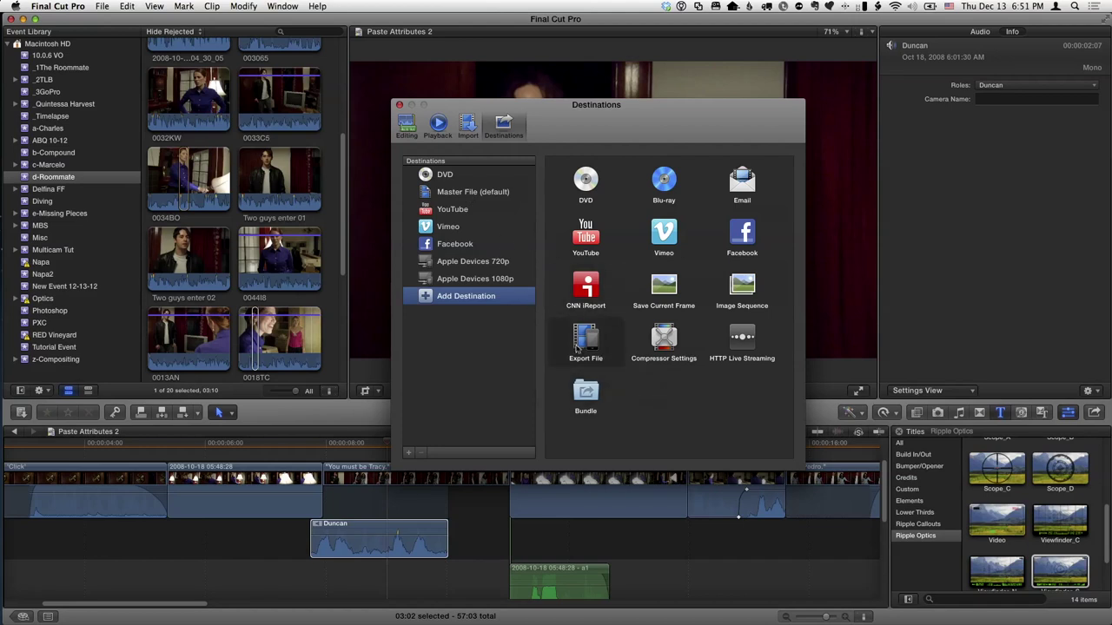
pyautogui.moveTo(576, 348); pyautogui.dragTo(598, 492)
pyautogui.press('F3')
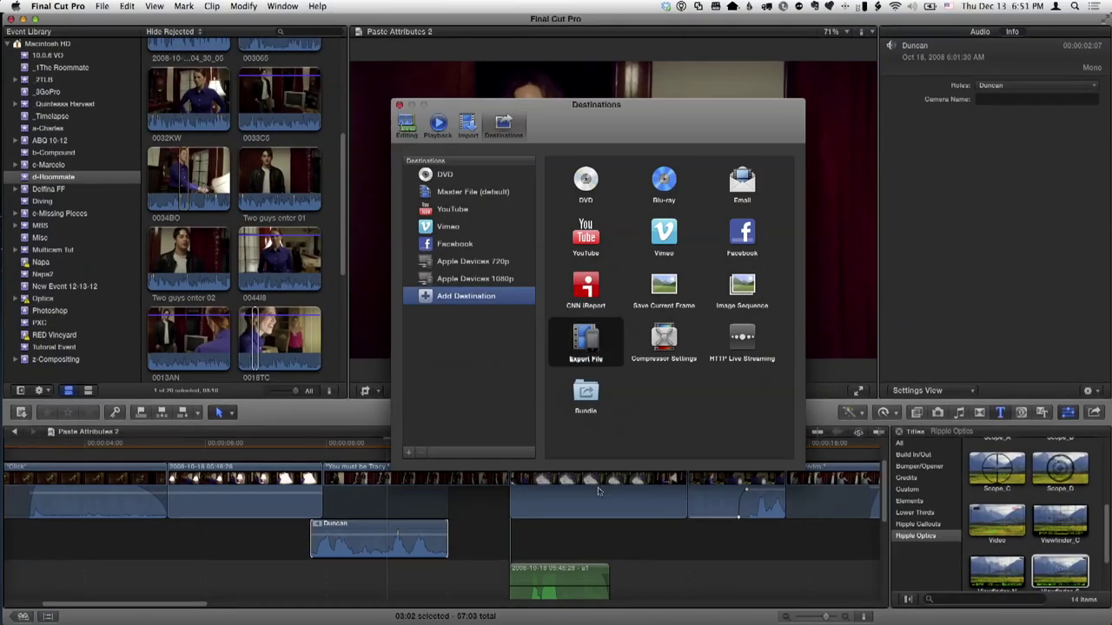
pyautogui.click(548, 230)
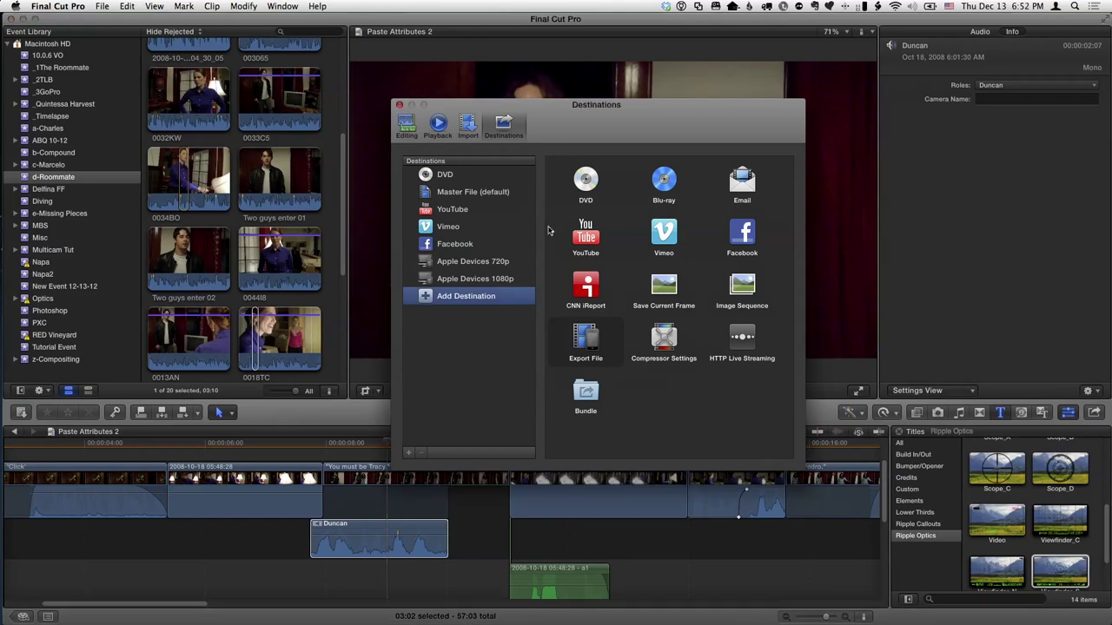
pyautogui.moveTo(582, 348); pyautogui.dragTo(484, 208)
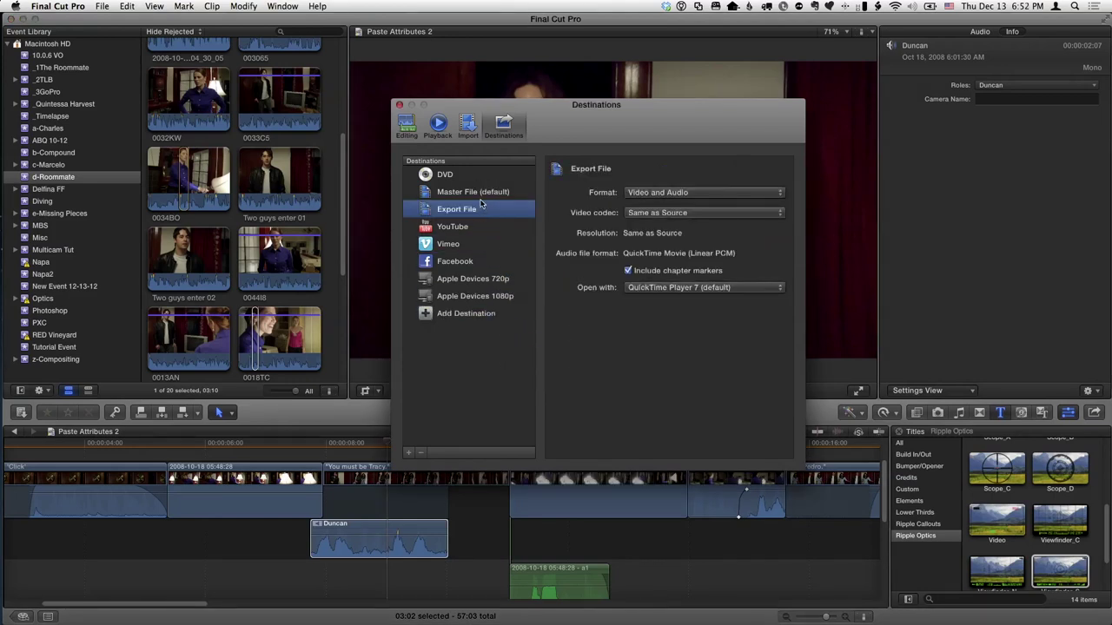
# - Compare the settings of the Master File and Export File destinations
pyautogui.click(473, 193)
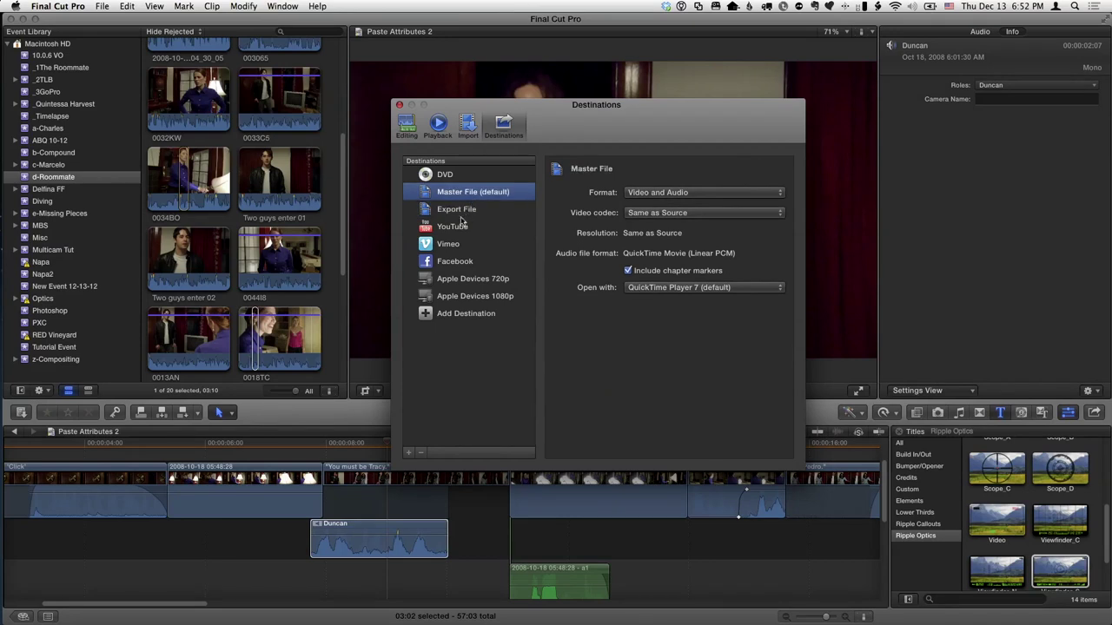
pyautogui.click(462, 214)
pyautogui.click(473, 194)
pyautogui.click(457, 213)
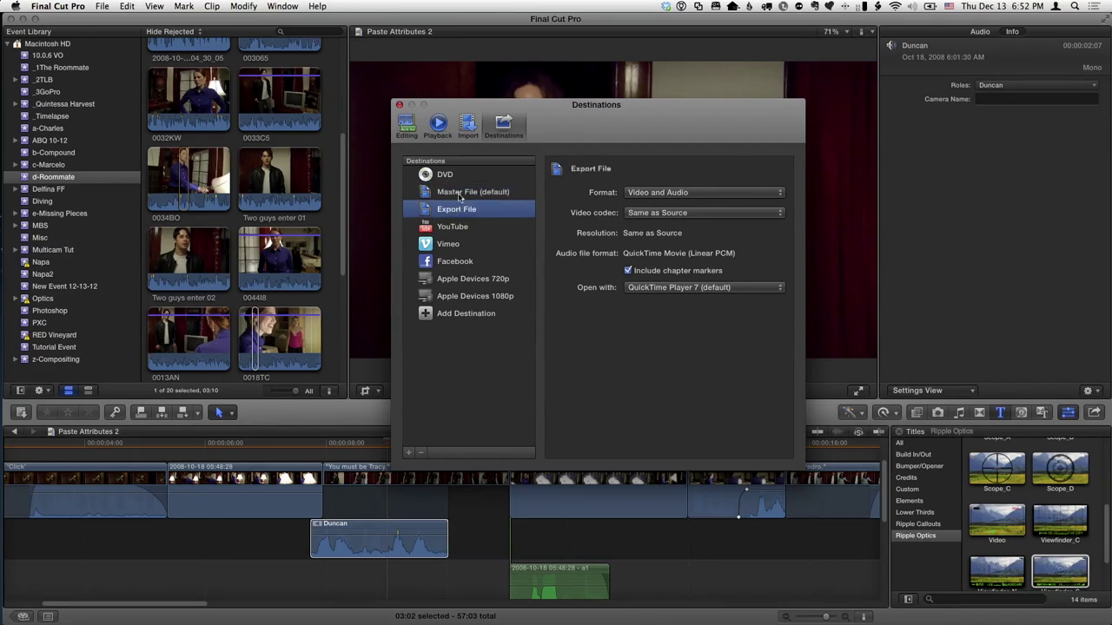
pyautogui.click(459, 194)
# - Delete the Export File destination and close the destination preferences
pyautogui.rightClick(432, 213)
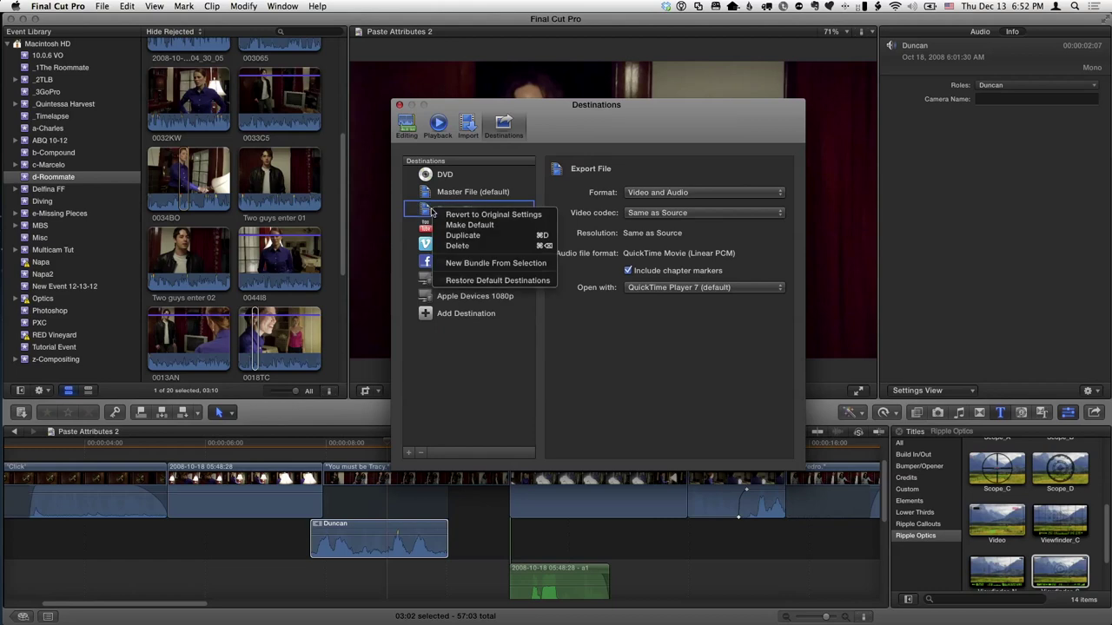
pyautogui.click(460, 246)
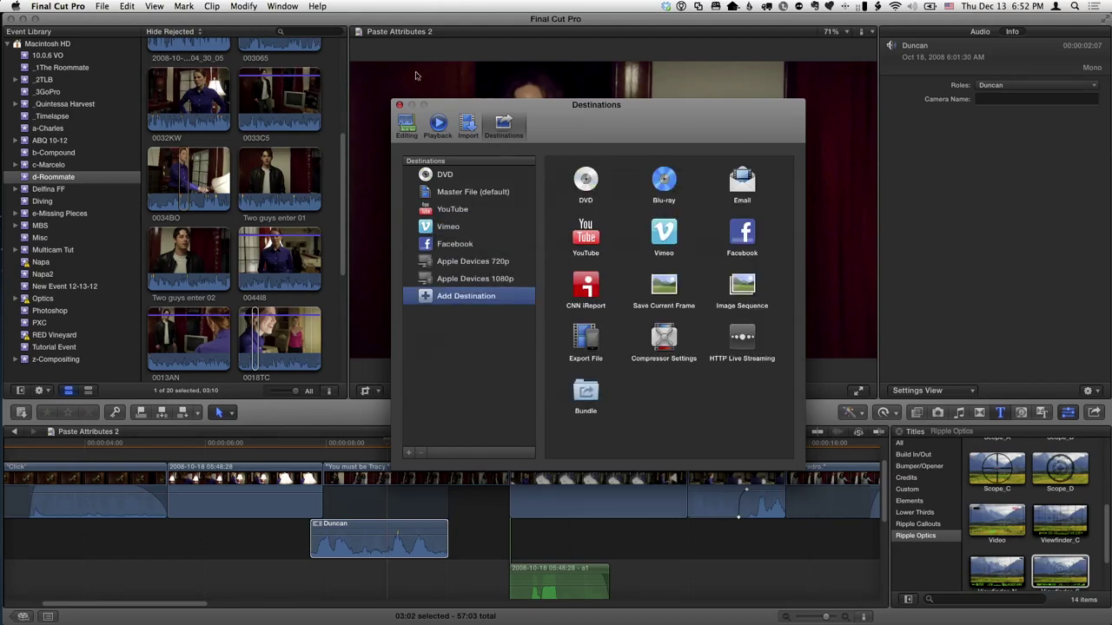
pyautogui.click(399, 105)
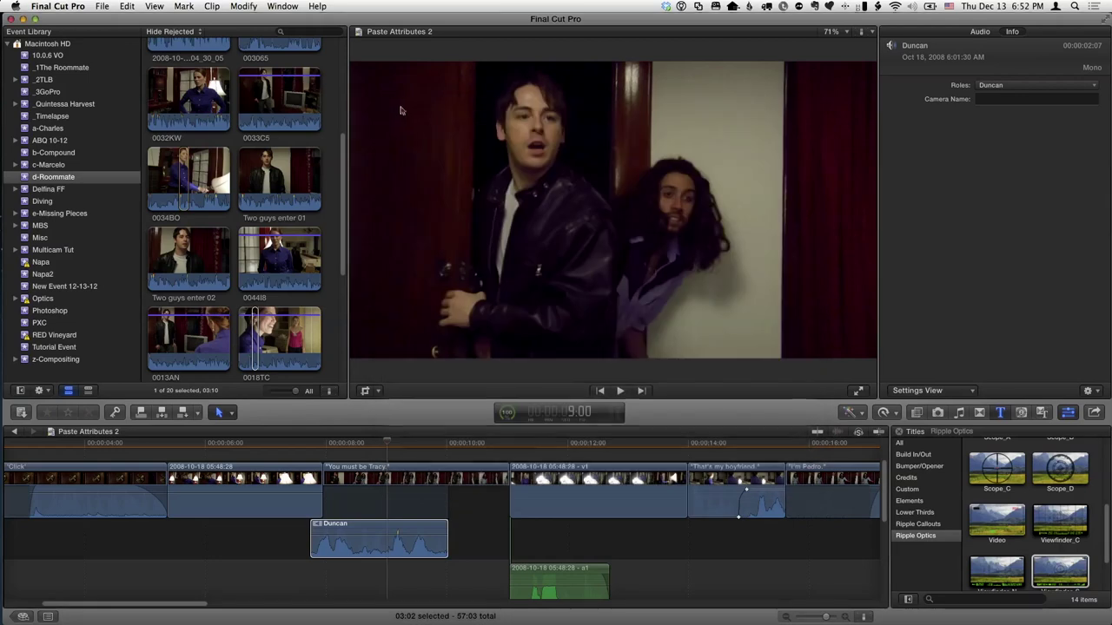
# - Open the project's Master File share settings and examine the available options for exporting roles
pyautogui.click(1096, 413)
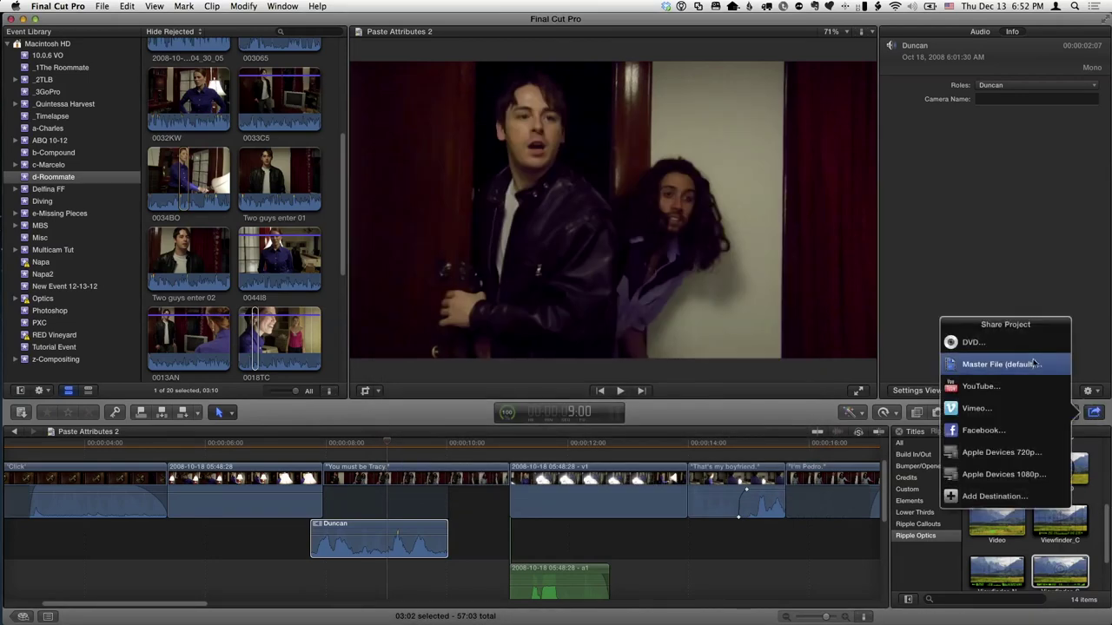
pyautogui.click(1034, 365)
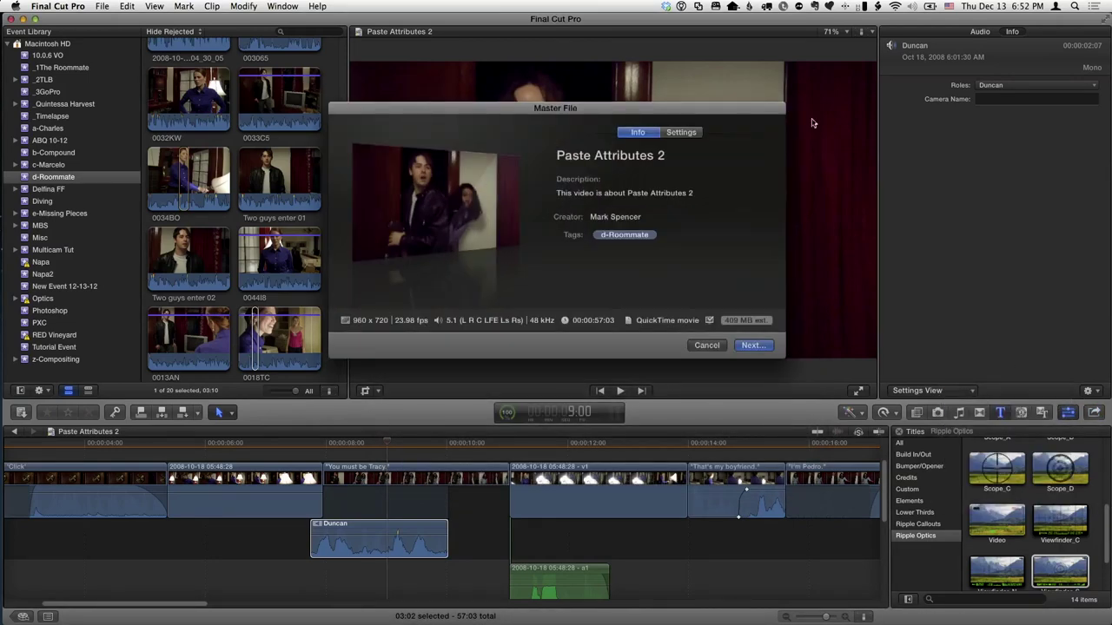
pyautogui.click(679, 133)
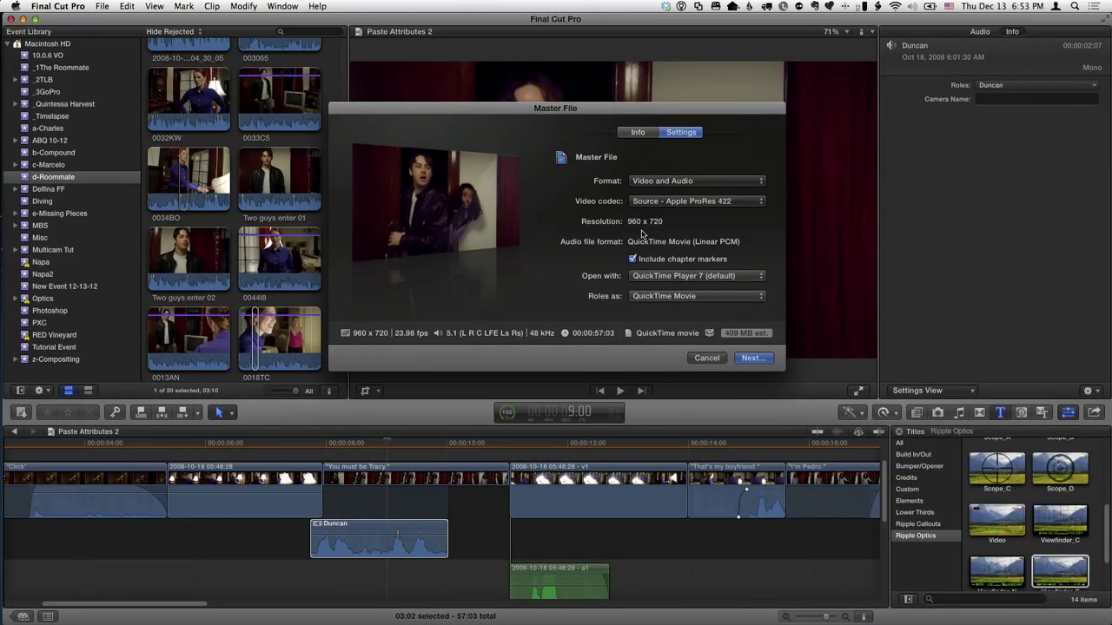
pyautogui.click(686, 299)
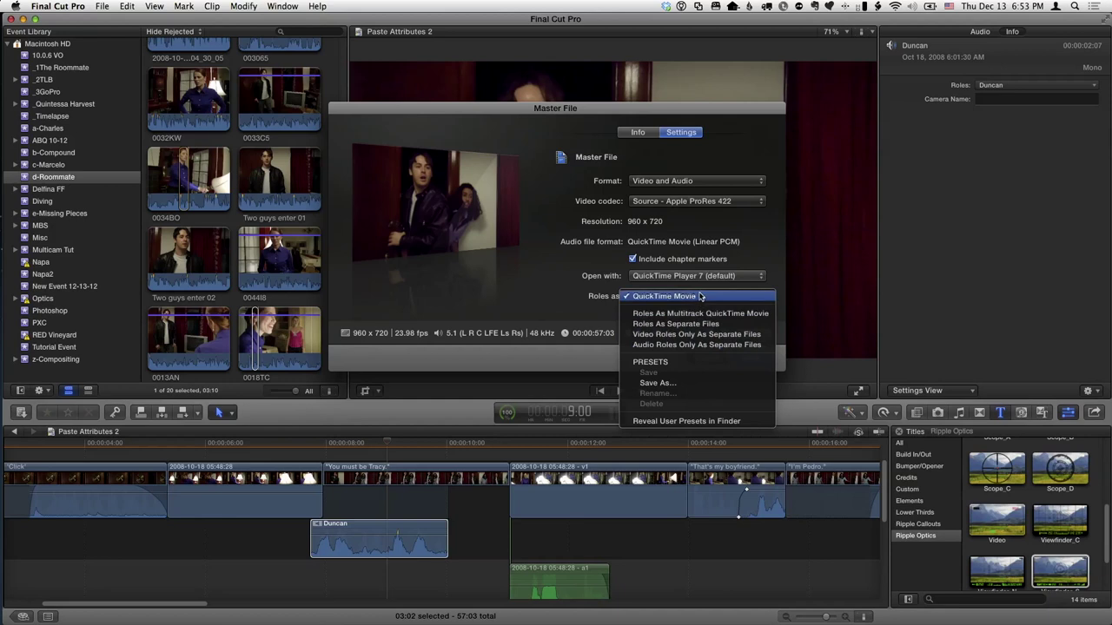
pyautogui.click(697, 298)
# - Set the Master File export format to Audio Only and its audio file format to WAVE File
pyautogui.click(690, 182)
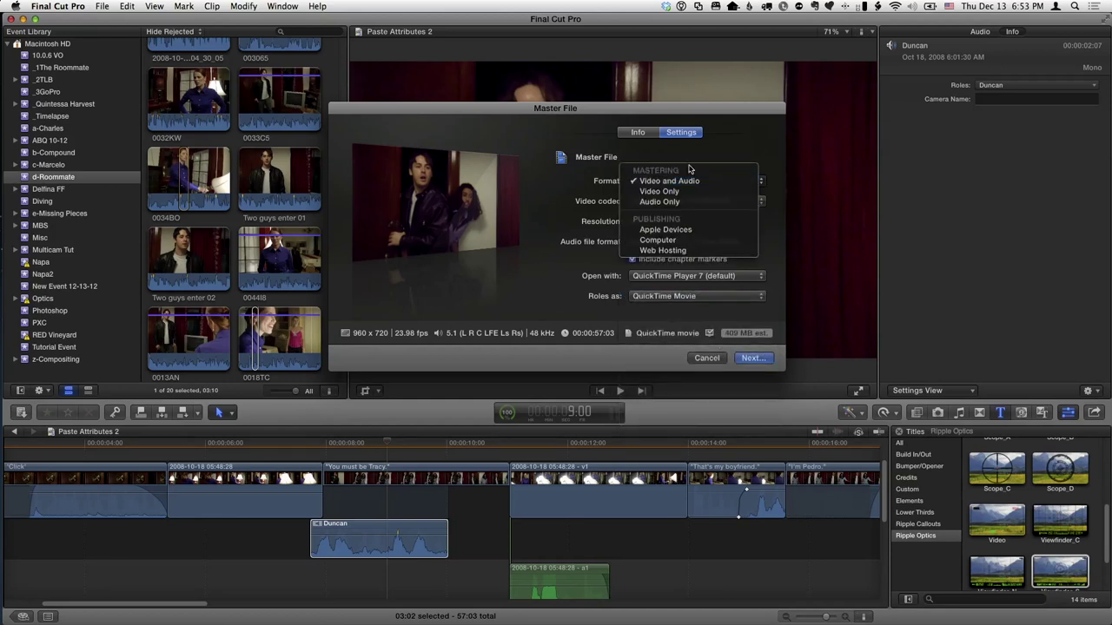
pyautogui.click(660, 201)
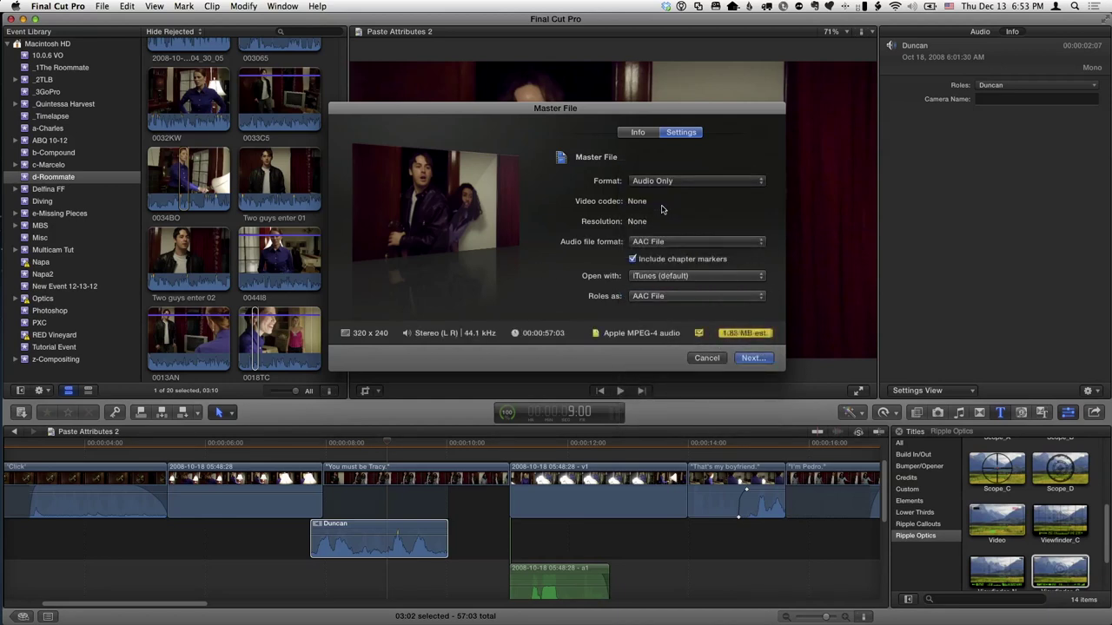
pyautogui.click(671, 299)
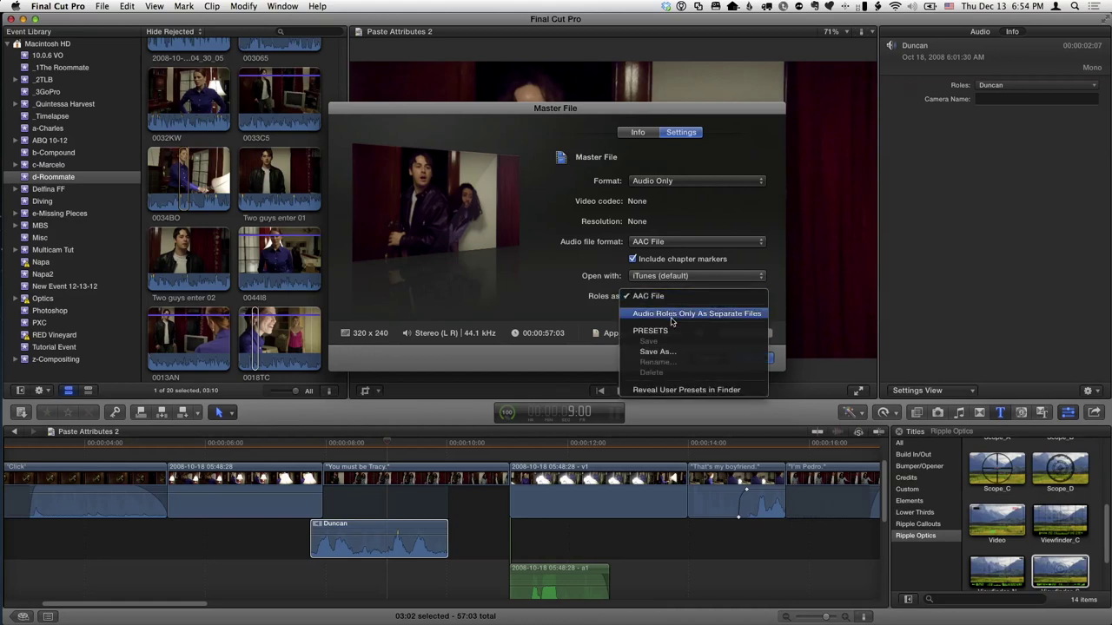
pyautogui.click(536, 283)
pyautogui.click(648, 247)
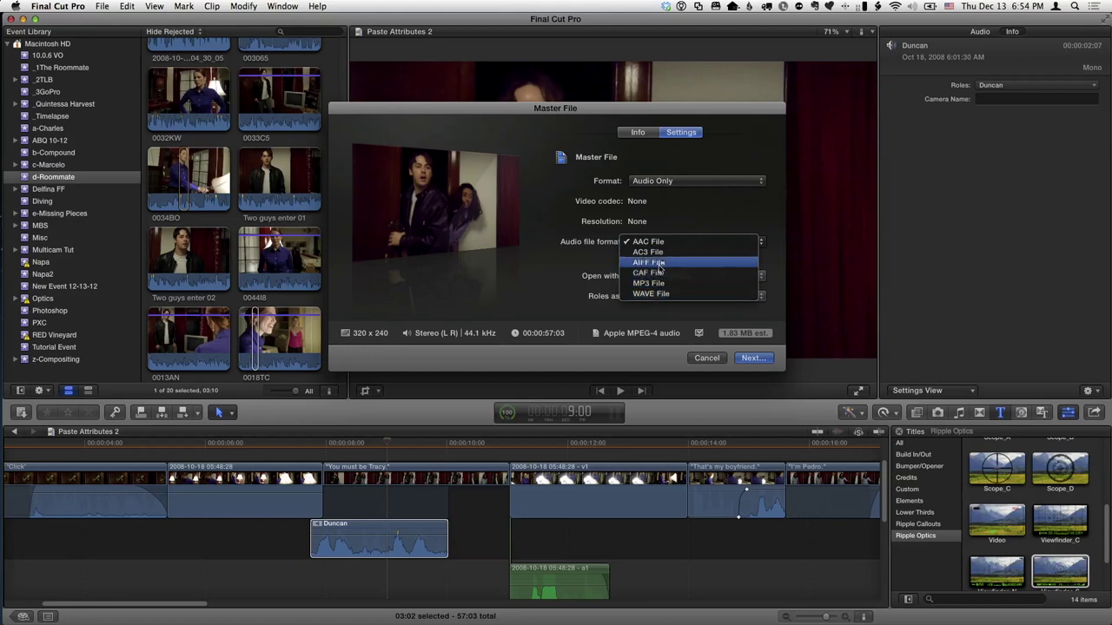
pyautogui.click(653, 294)
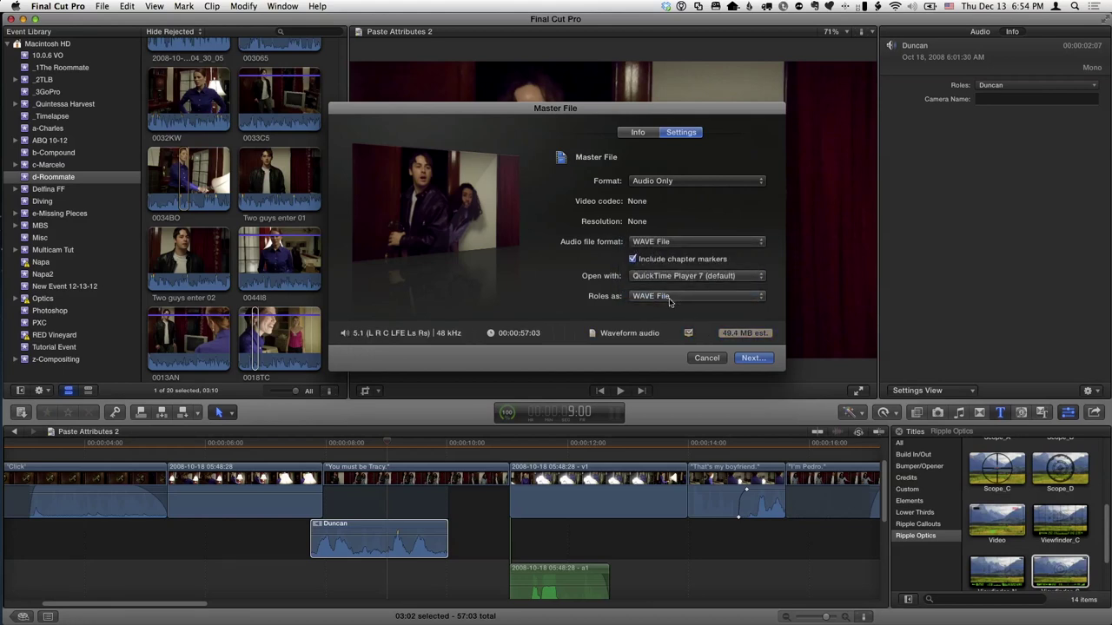
# - Export only the audio roles as separate files, with the Dialogue role set to Stereo
pyautogui.click(670, 298)
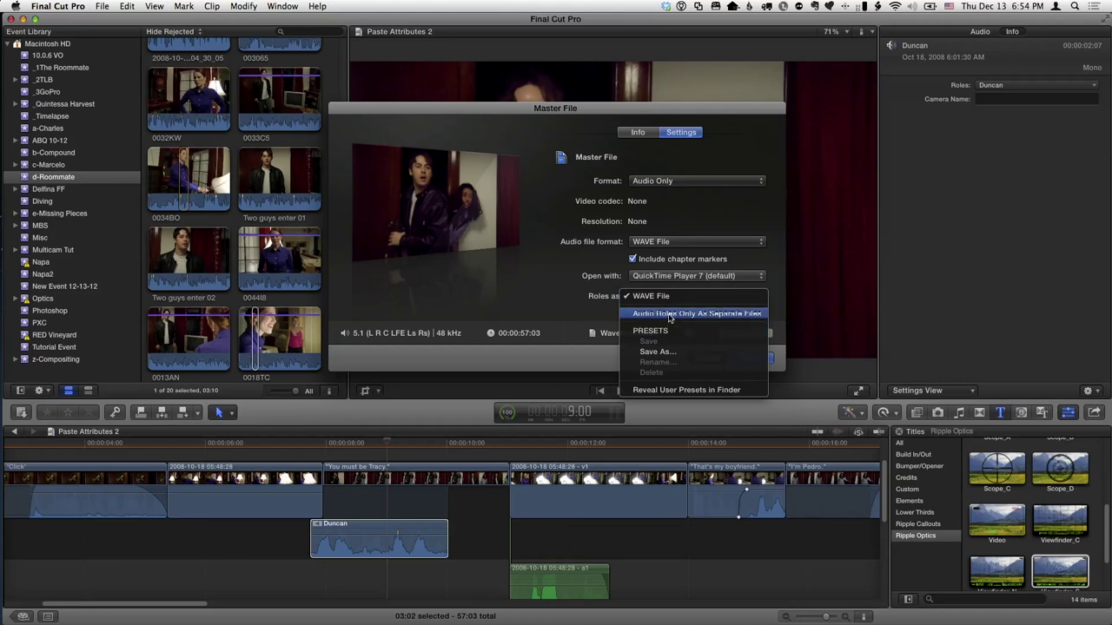
pyautogui.click(669, 313)
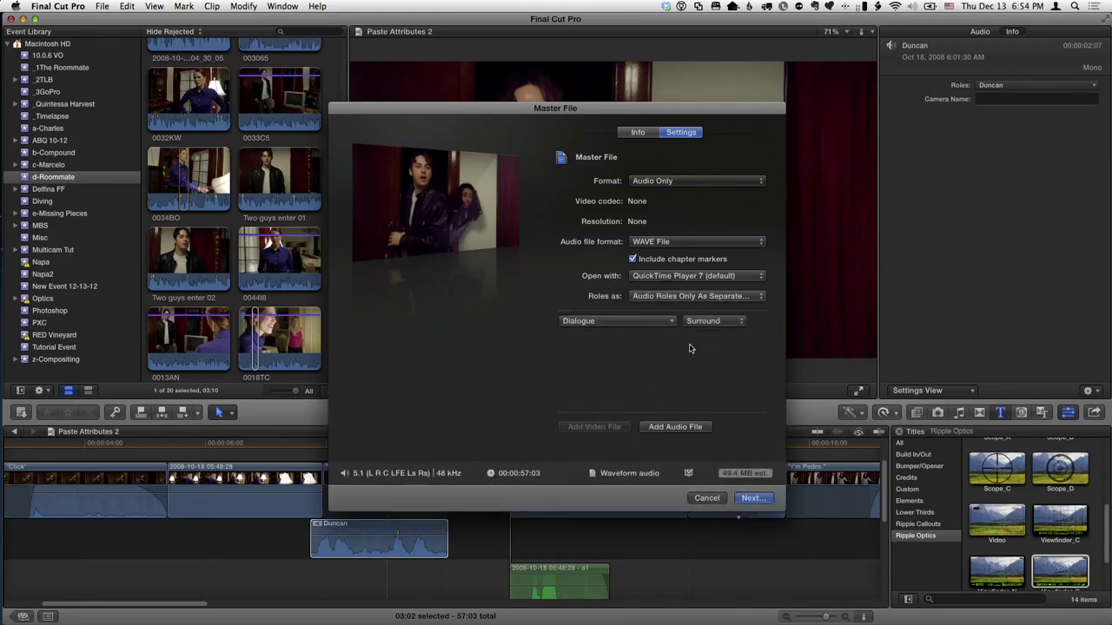
pyautogui.moveTo(594, 328)
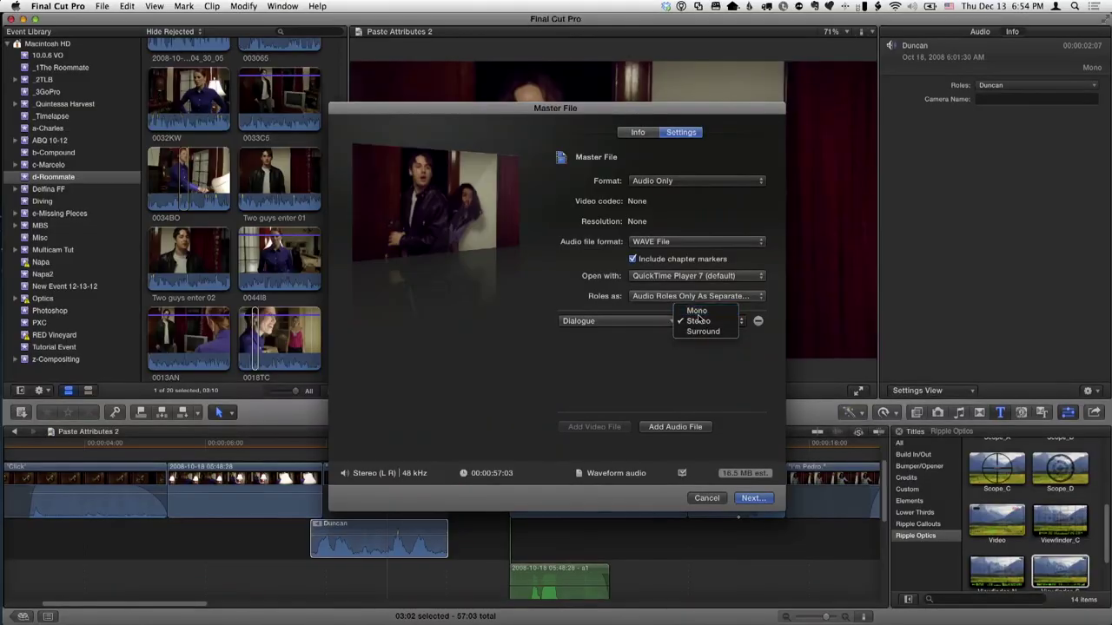
pyautogui.click(709, 337)
pyautogui.click(708, 325)
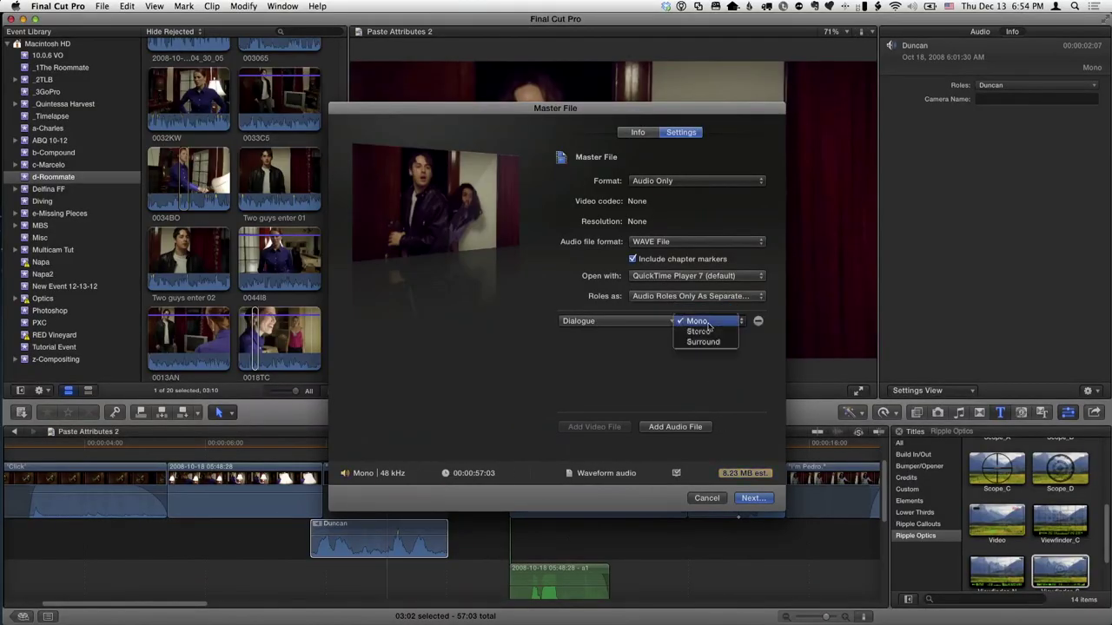
pyautogui.click(708, 332)
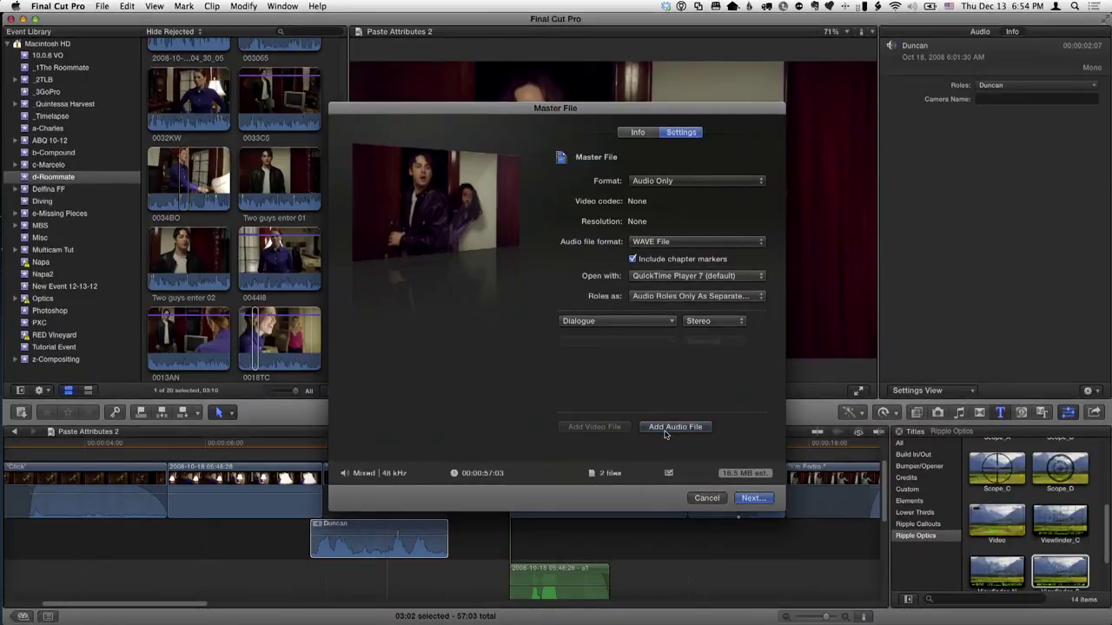
# - Add a second audio file to the export for the Duncan subrole and choose its channel format
pyautogui.click(674, 426)
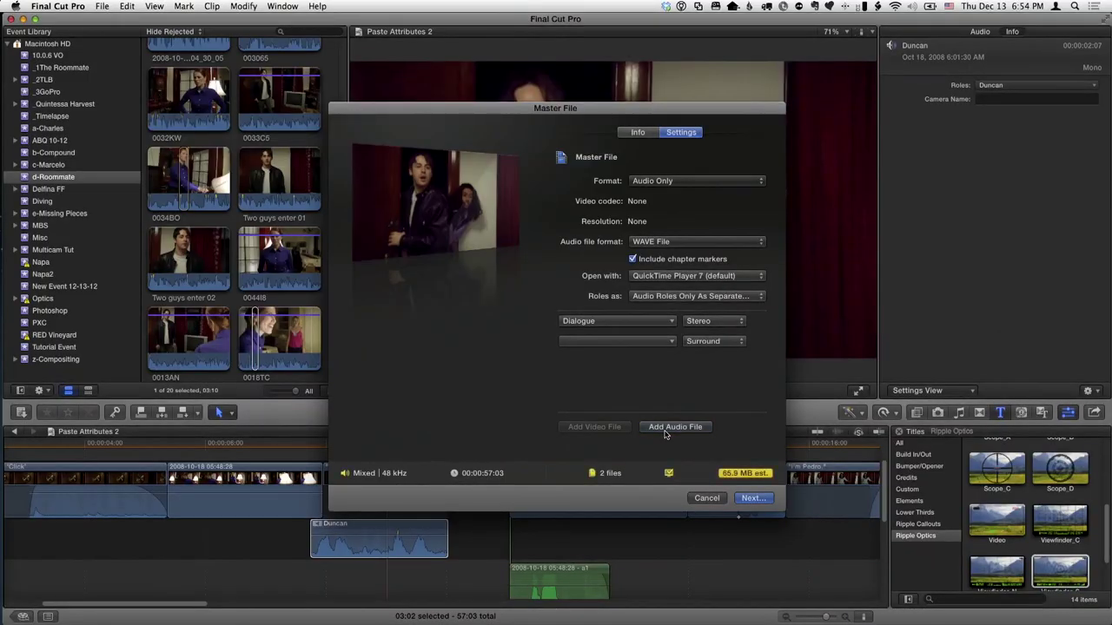
pyautogui.click(646, 341)
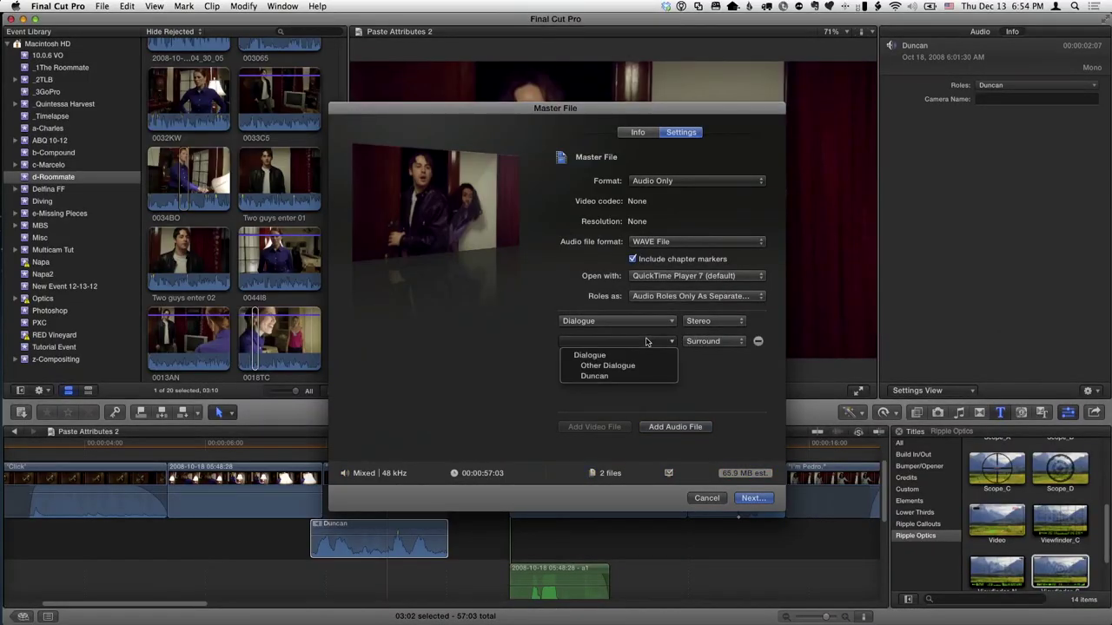
pyautogui.click(598, 379)
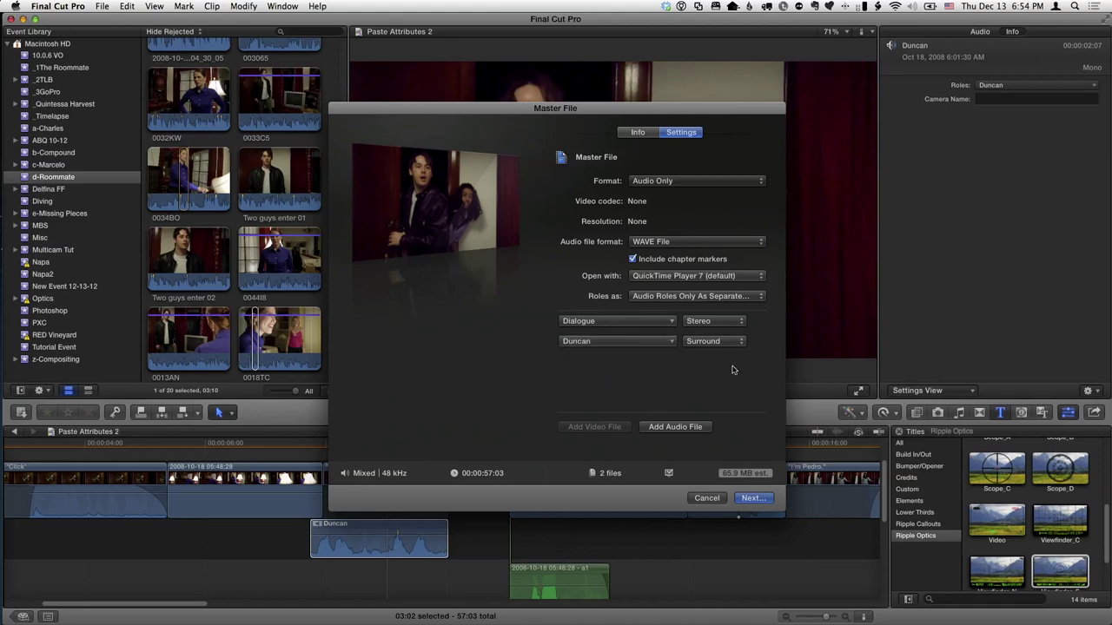
pyautogui.click(714, 341)
pyautogui.click(717, 324)
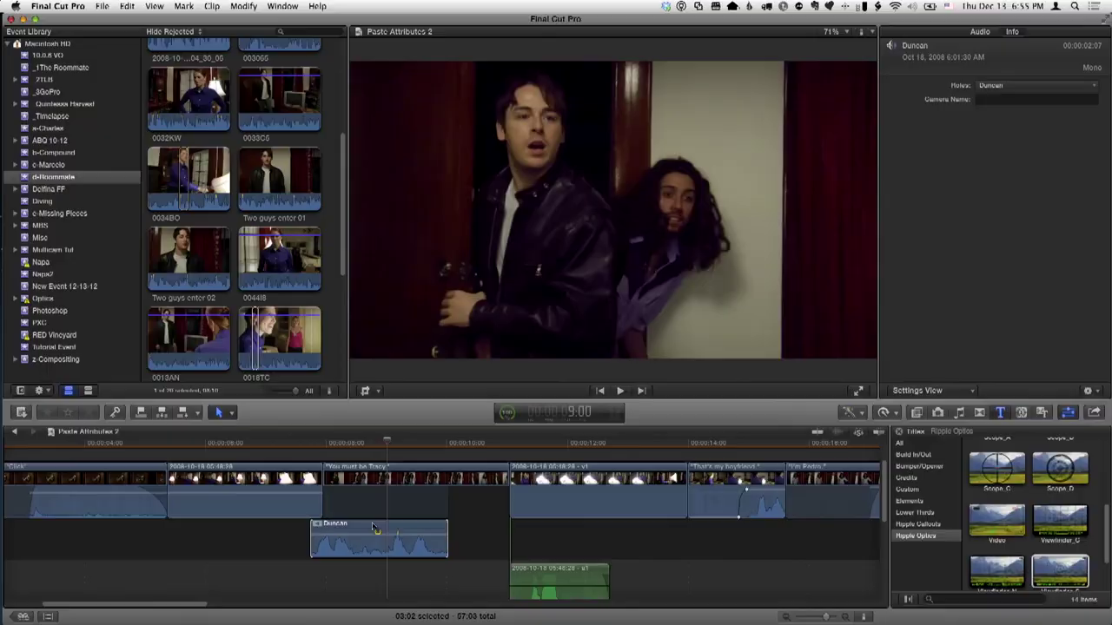
# - Show the project's roles in the timeline index
pyautogui.click(48, 615)
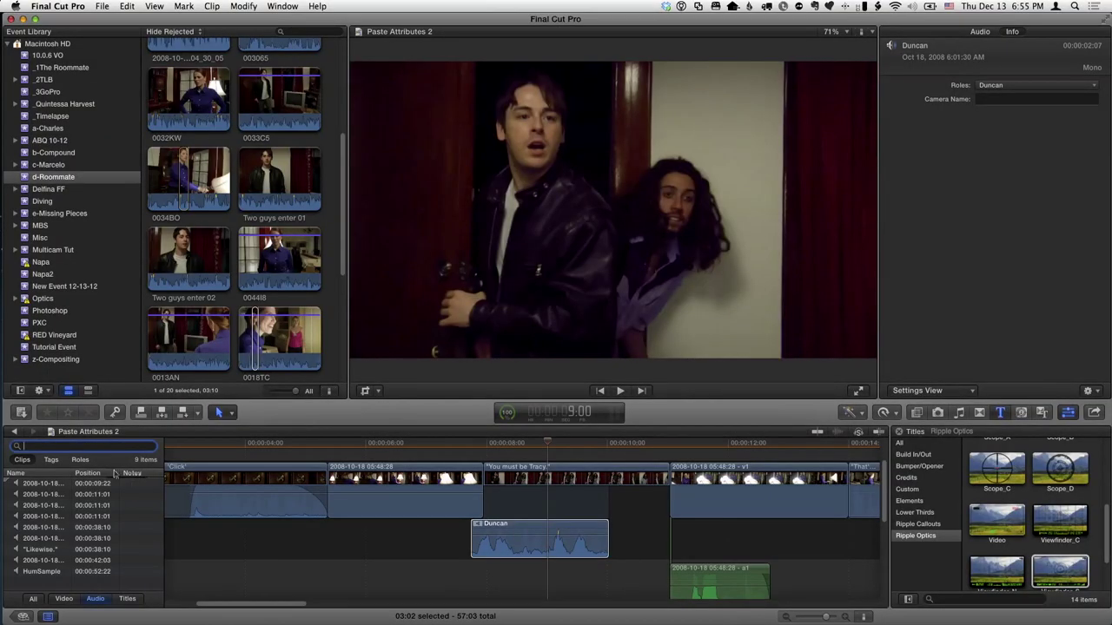
pyautogui.click(80, 461)
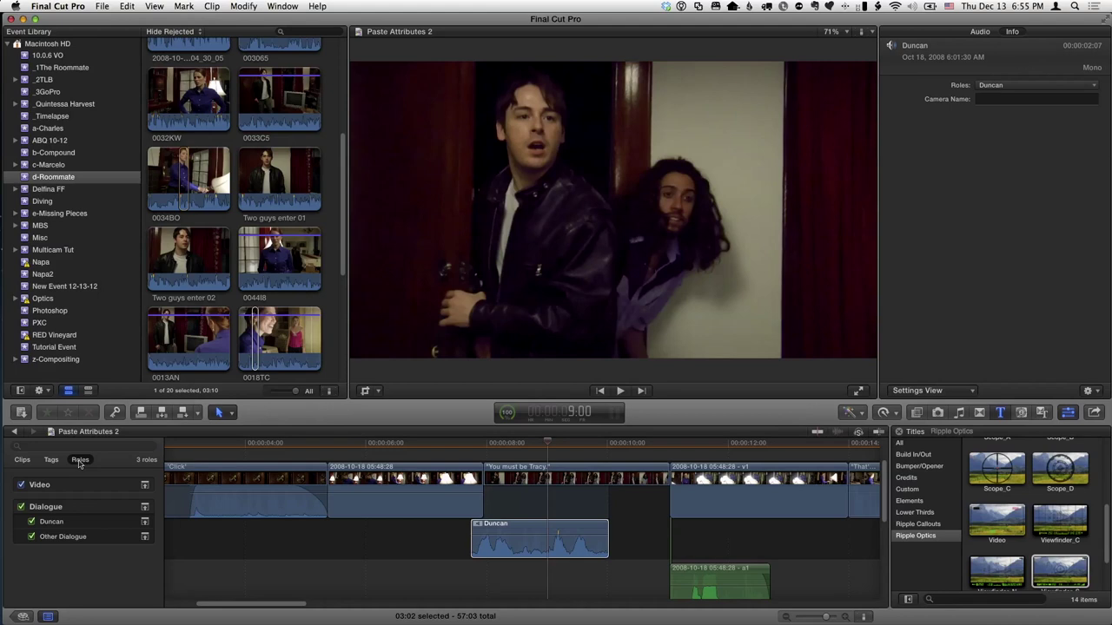
pyautogui.click(47, 616)
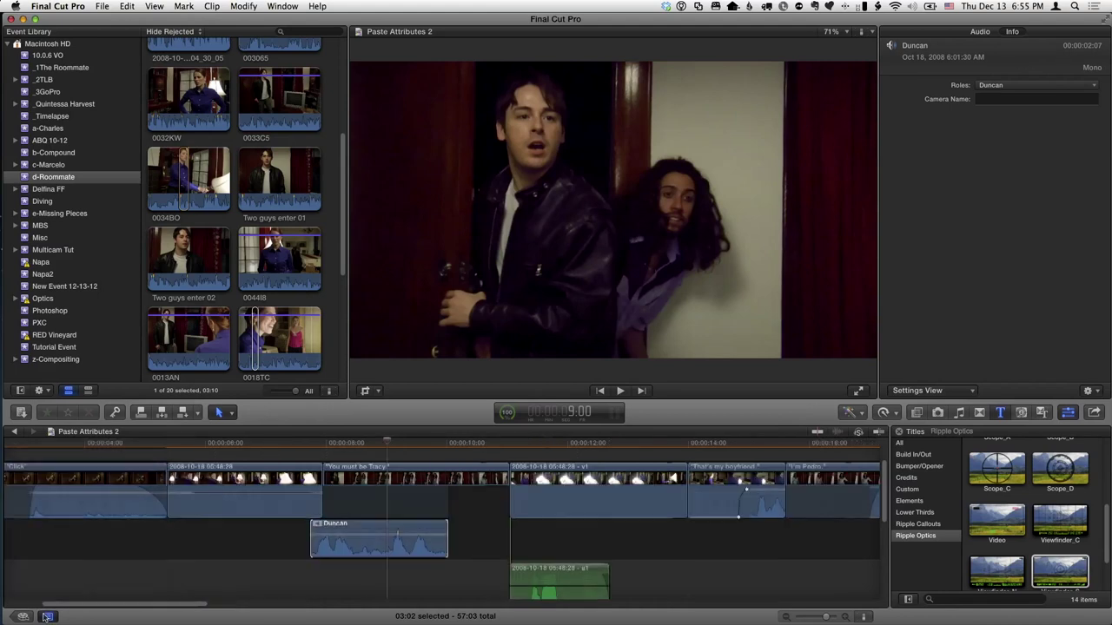
pyautogui.click(47, 616)
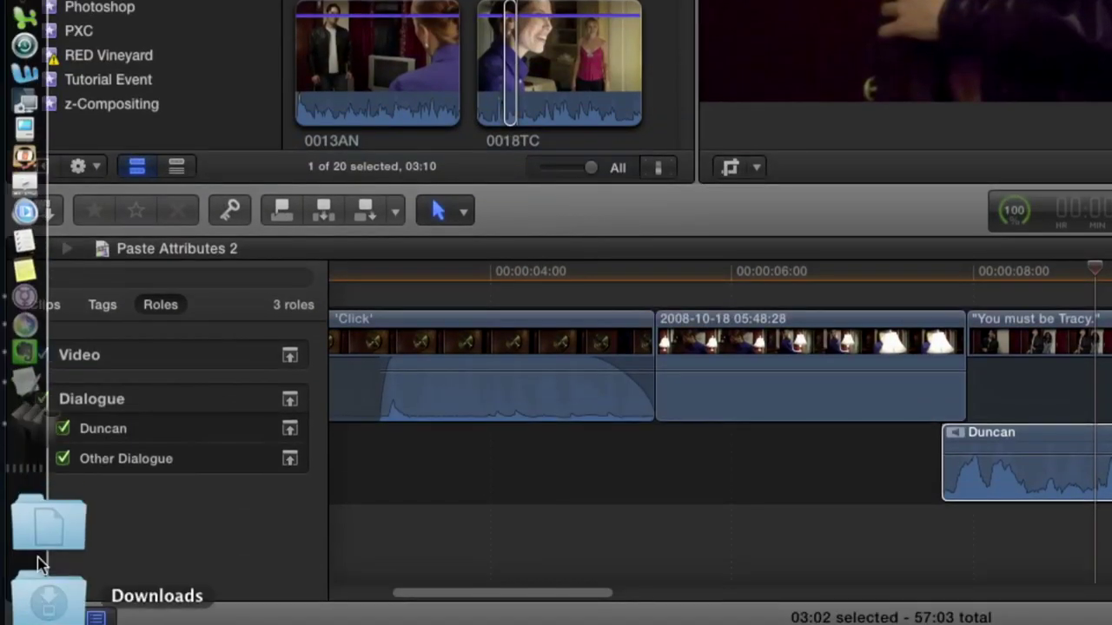
pyautogui.moveTo(243, 454)
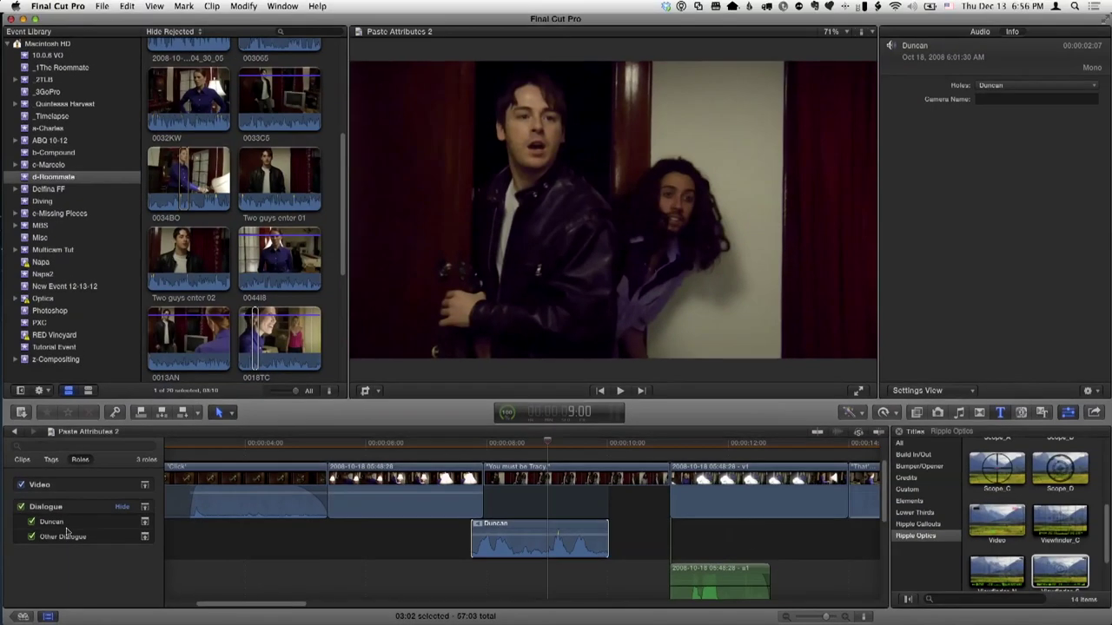
# - Highlight the timeline clips assigned to the Duncan subrole and to the Dialogue role
pyautogui.click(516, 554)
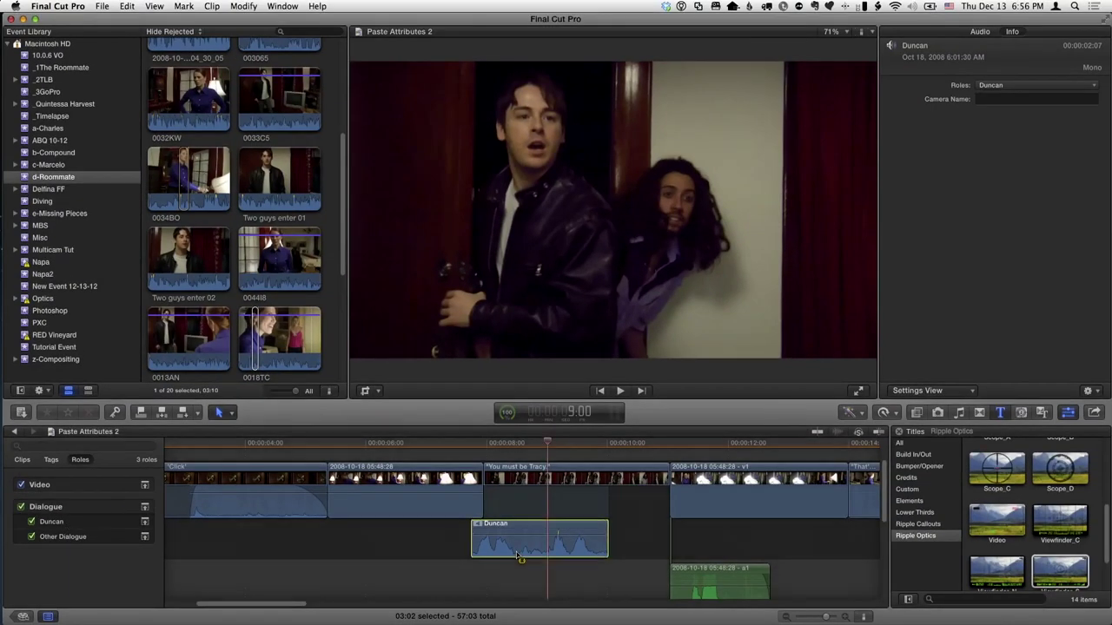
pyautogui.click(89, 524)
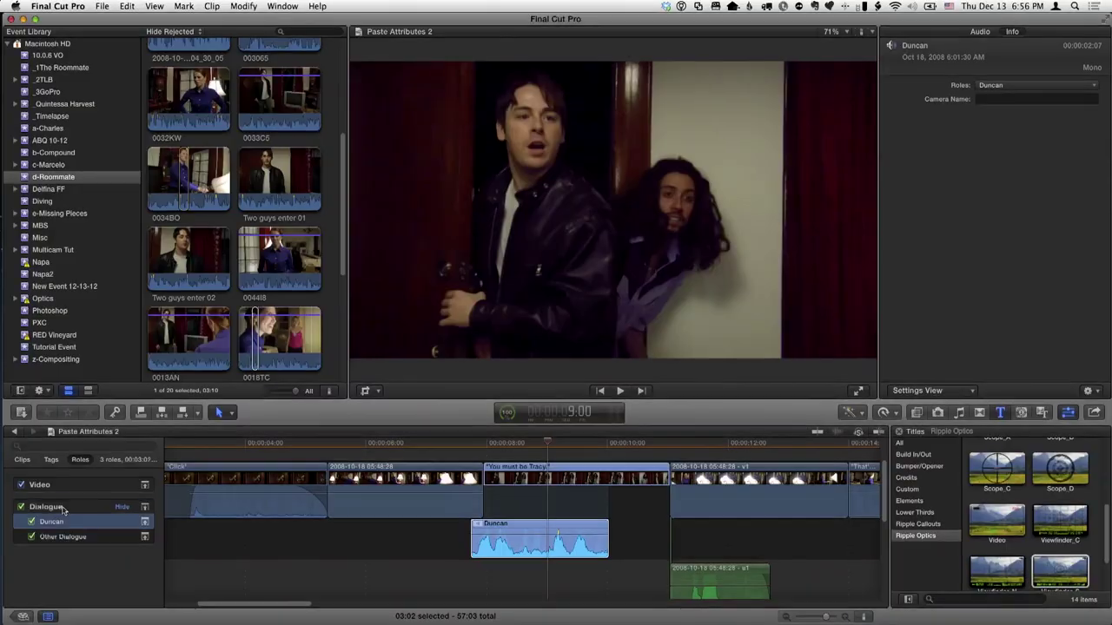
pyautogui.click(63, 510)
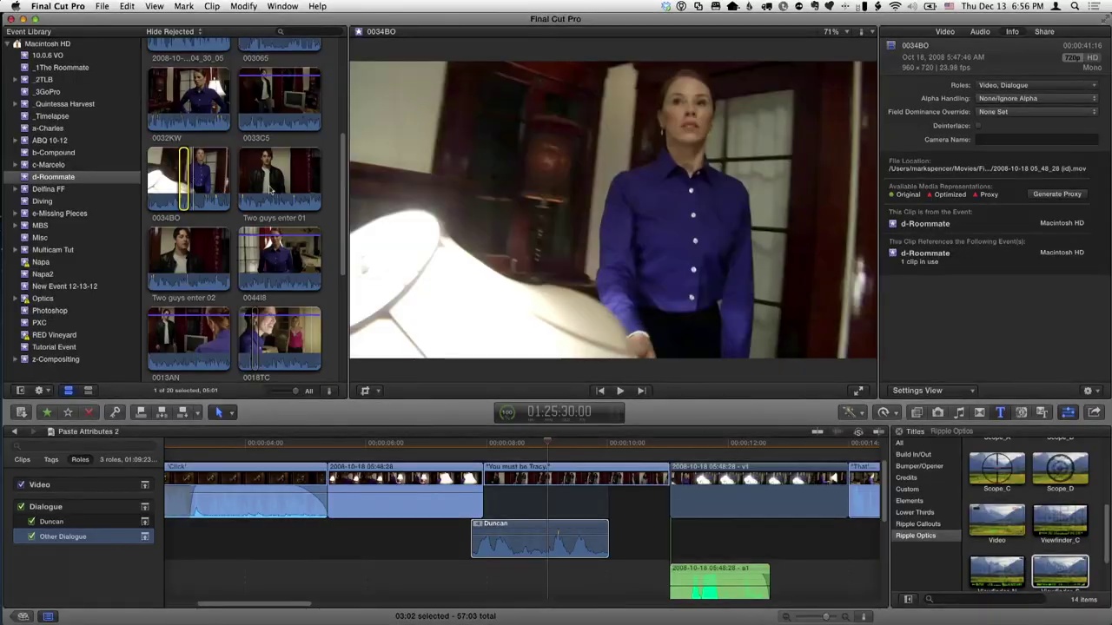
# - Select the browser clip Two guys enter 01 and examine which roles and subroles it can be assigned
pyautogui.click(269, 192)
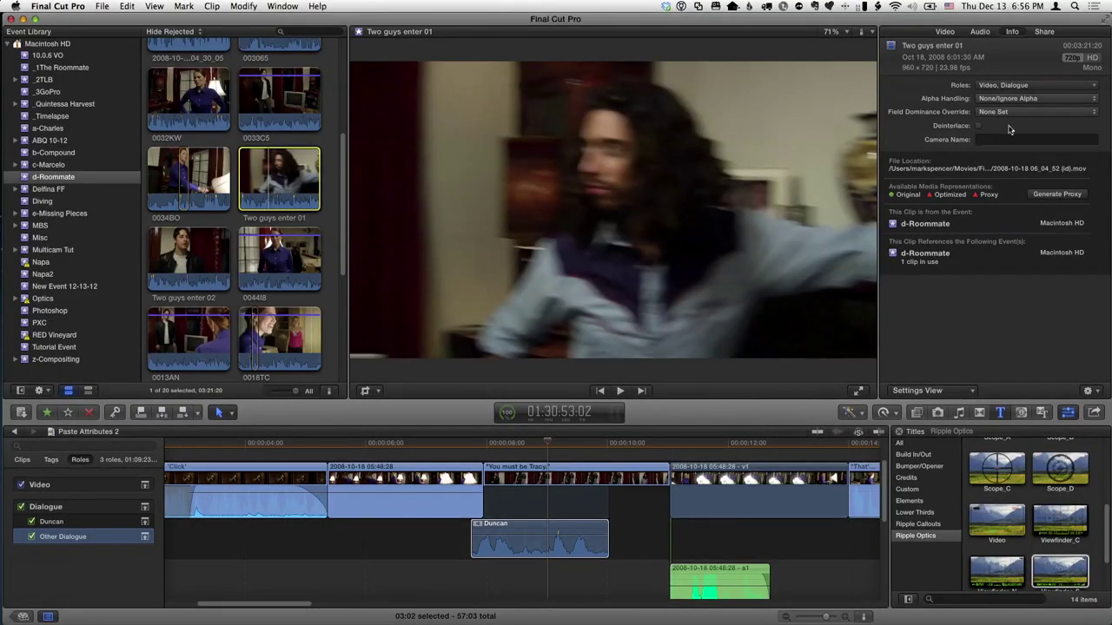
pyautogui.click(1007, 86)
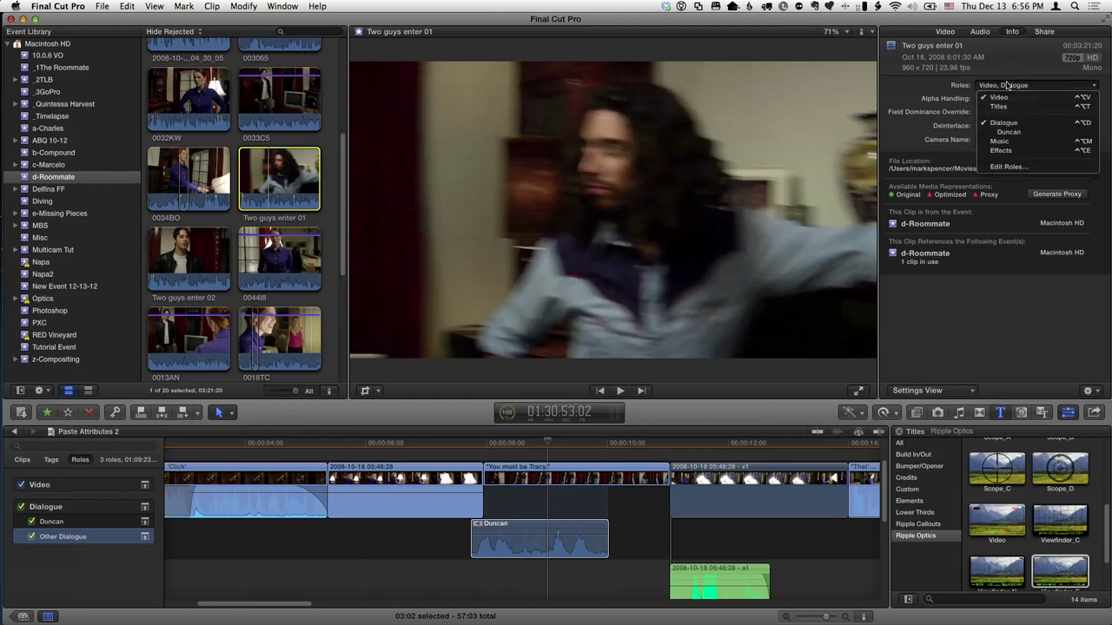
pyautogui.click(1003, 132)
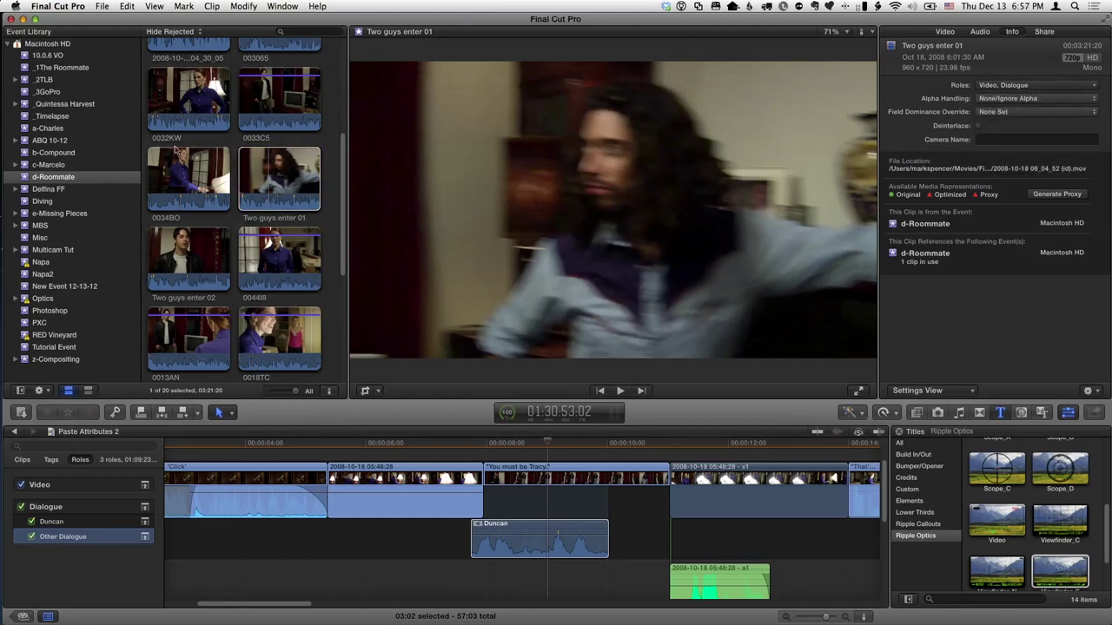
# - Select the browser clip Two guys enter 02 and examine its role choices and audio channel configuration
pyautogui.scroll(5, 175, 150)
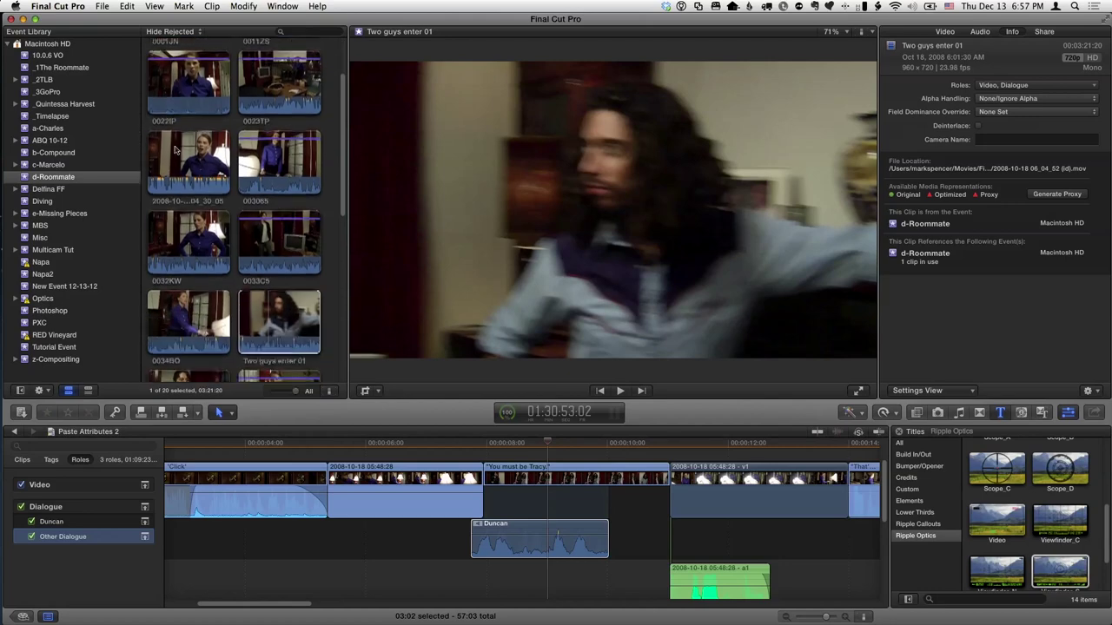
pyautogui.scroll(-5, 174, 150)
pyautogui.click(174, 231)
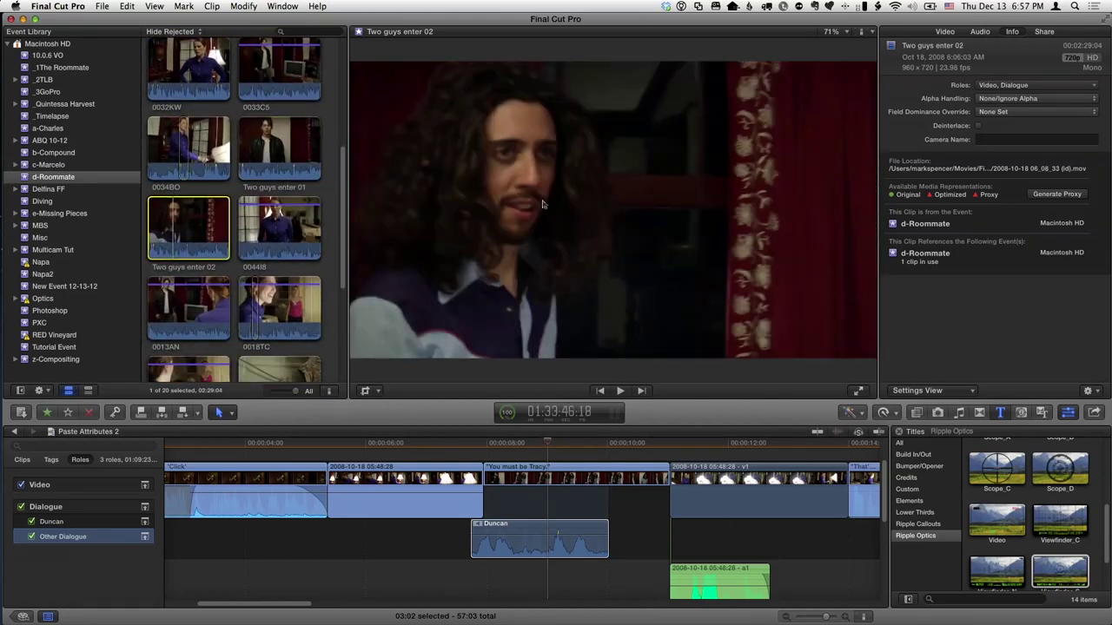
pyautogui.click(1017, 86)
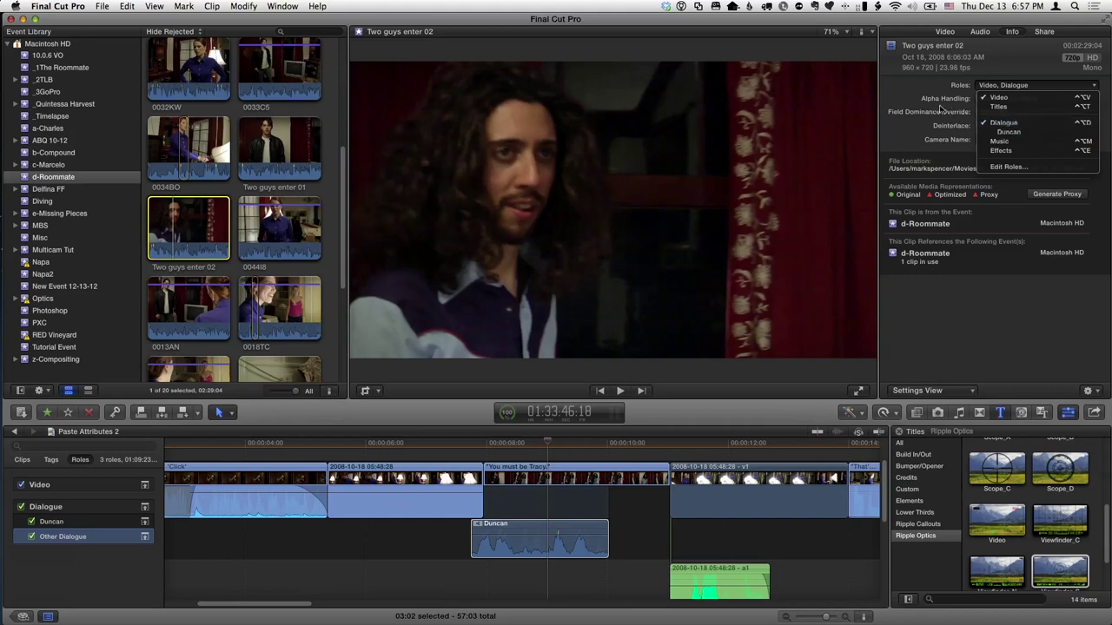
pyautogui.click(882, 105)
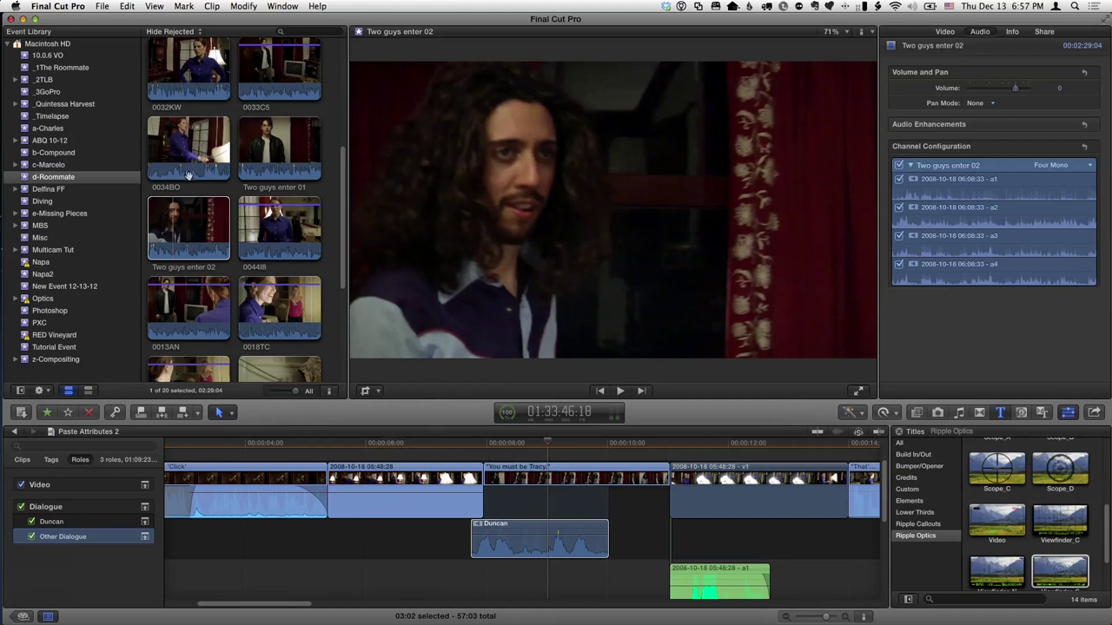
pyautogui.click(186, 237)
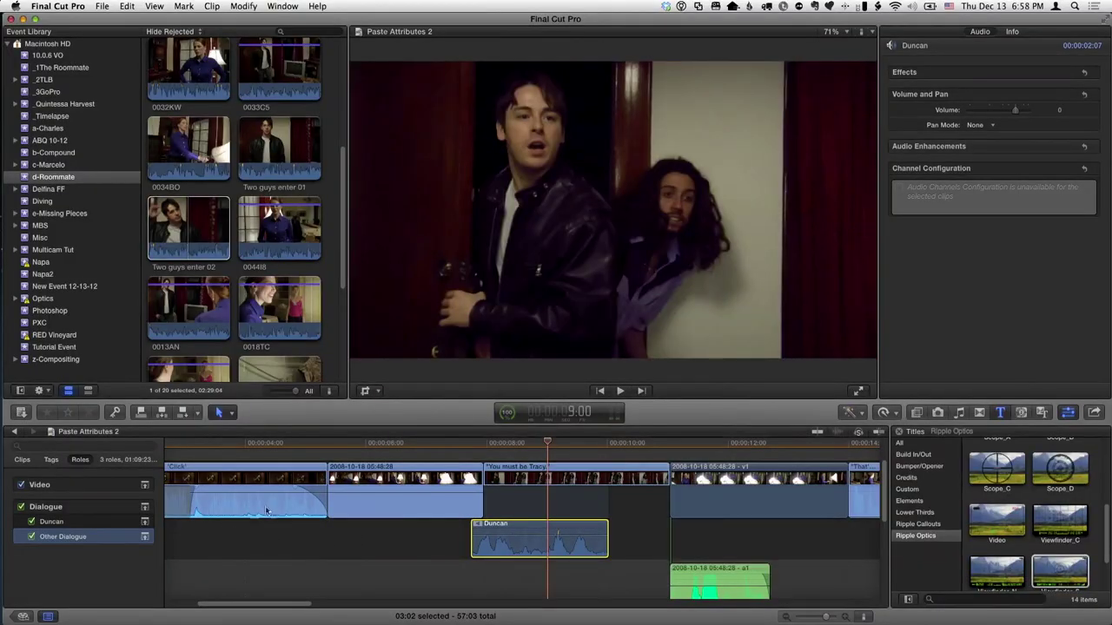
# - Minimize the clips of the Duncan subrole in the timeline
pyautogui.click(145, 524)
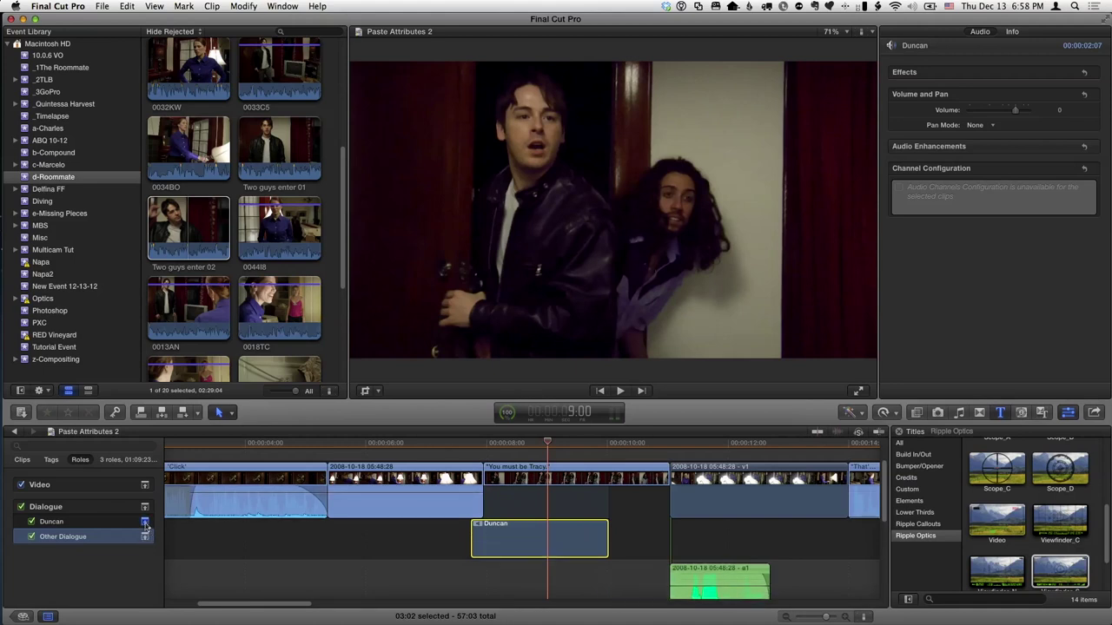
# - Toggle the Duncan subrole's timeline clips between minimized and full height, leaving them expanded and the subrole highlighted
pyautogui.click(145, 523)
pyautogui.click(145, 523)
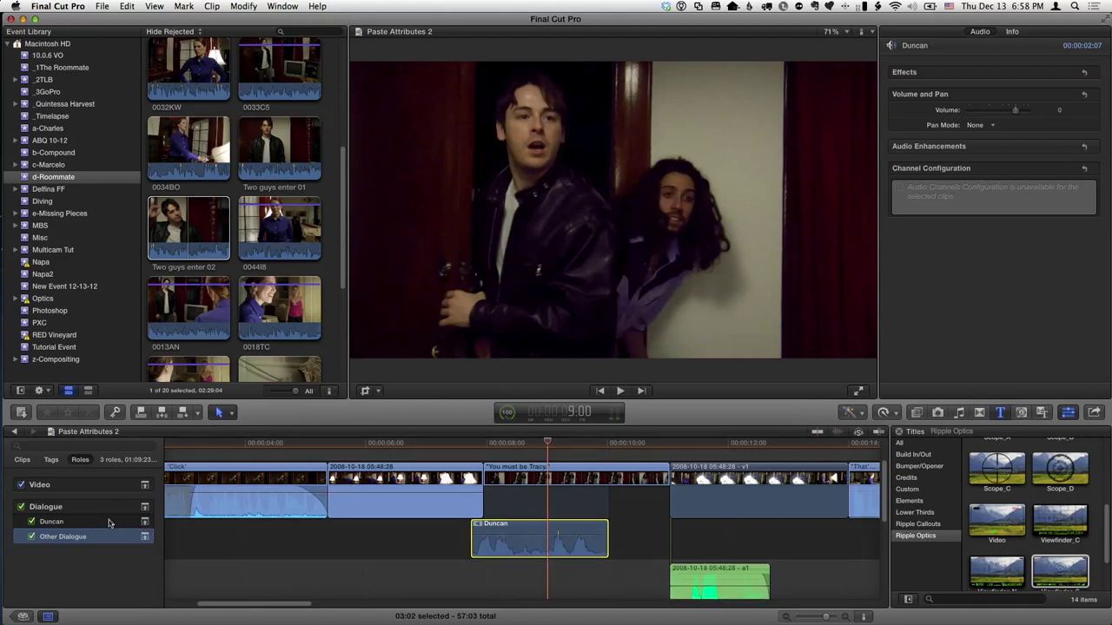
pyautogui.click(146, 523)
pyautogui.click(146, 524)
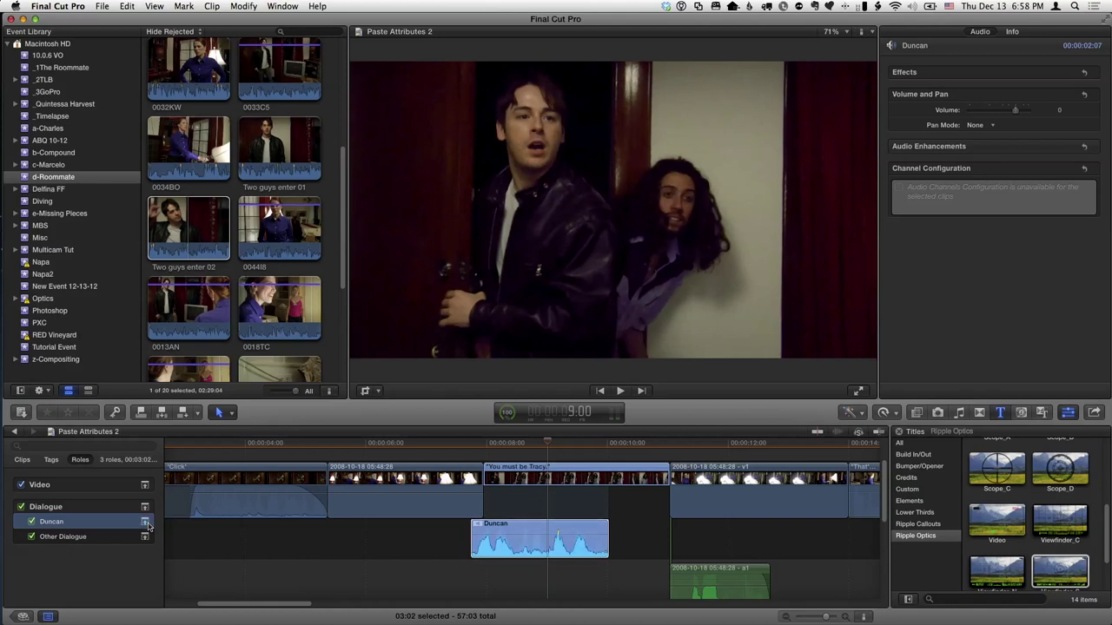
pyautogui.click(146, 524)
pyautogui.click(145, 524)
# - Hide and reopen the timeline index, and highlight the timeline clips assigned to the Other Dialogue subrole
pyautogui.click(23, 617)
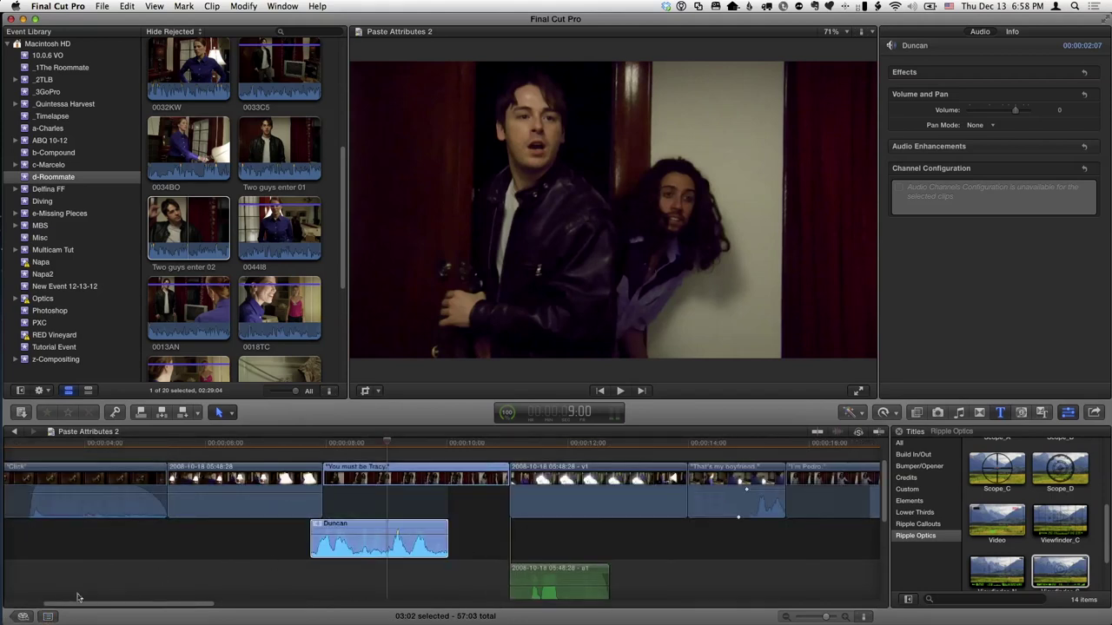
pyautogui.click(48, 616)
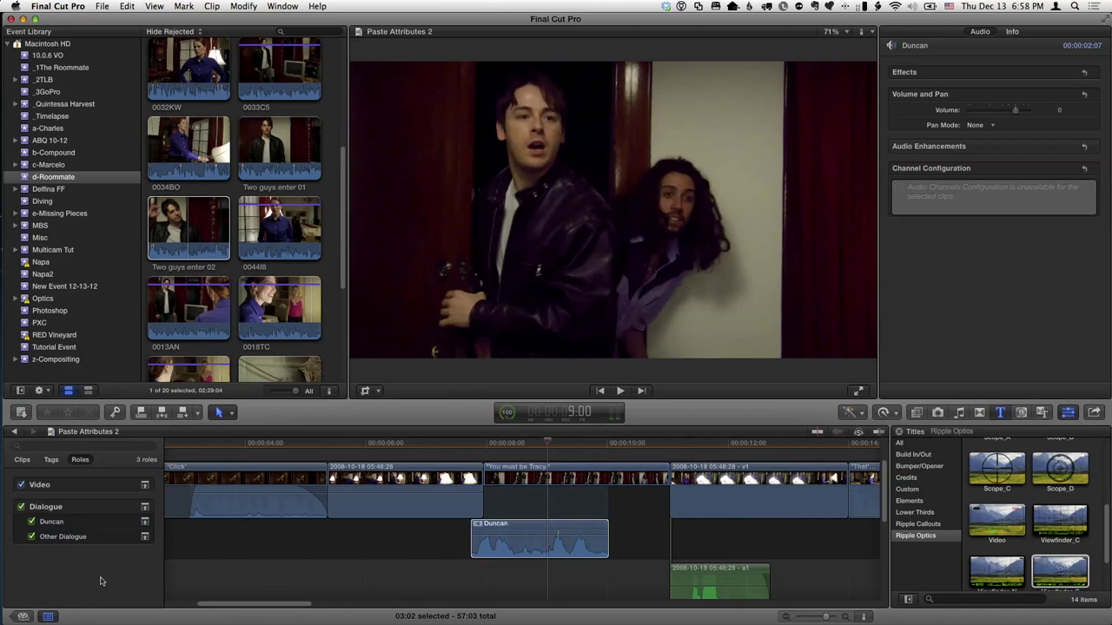
pyautogui.click(65, 537)
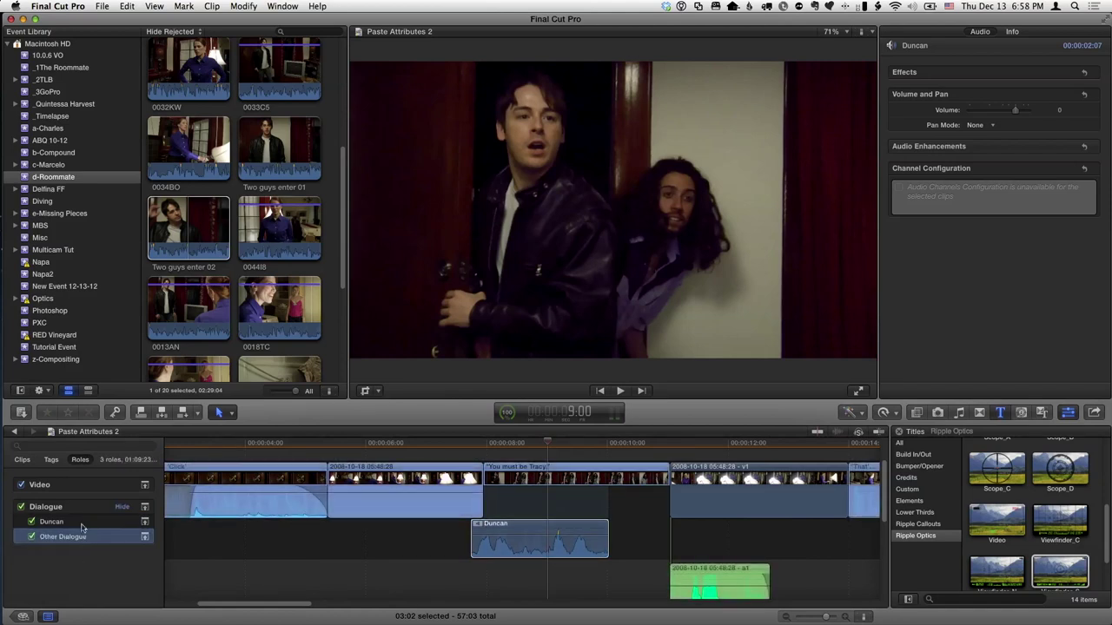
# - Toggle the timeline index, leaving it hidden, and park the playhead at 4:04 within the 'Click' clip
pyautogui.click(45, 617)
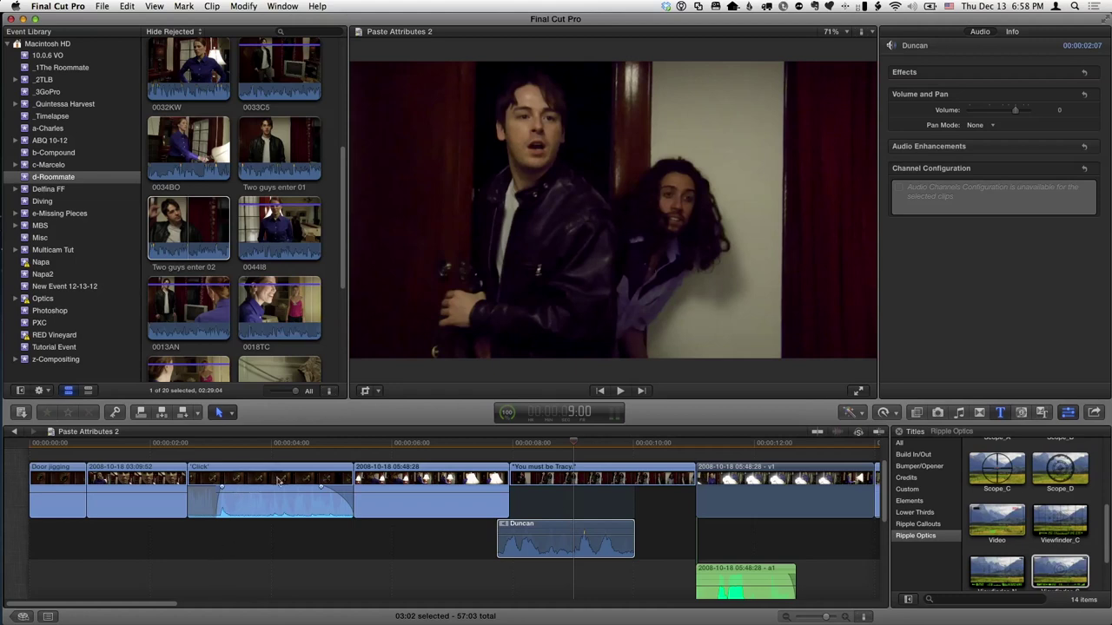
pyautogui.click(48, 617)
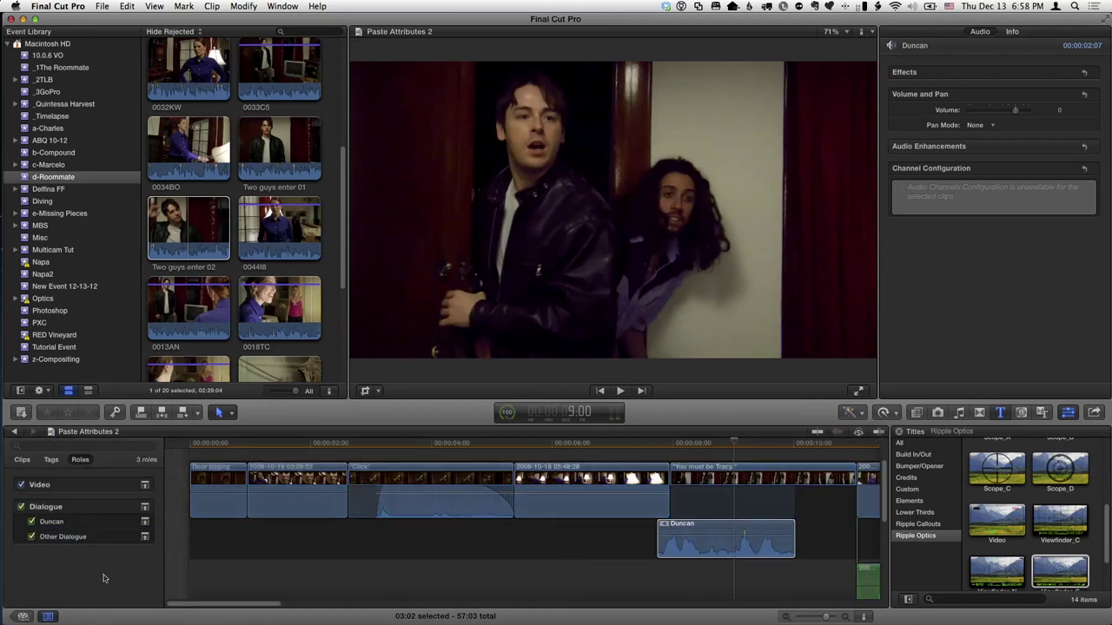
pyautogui.click(49, 616)
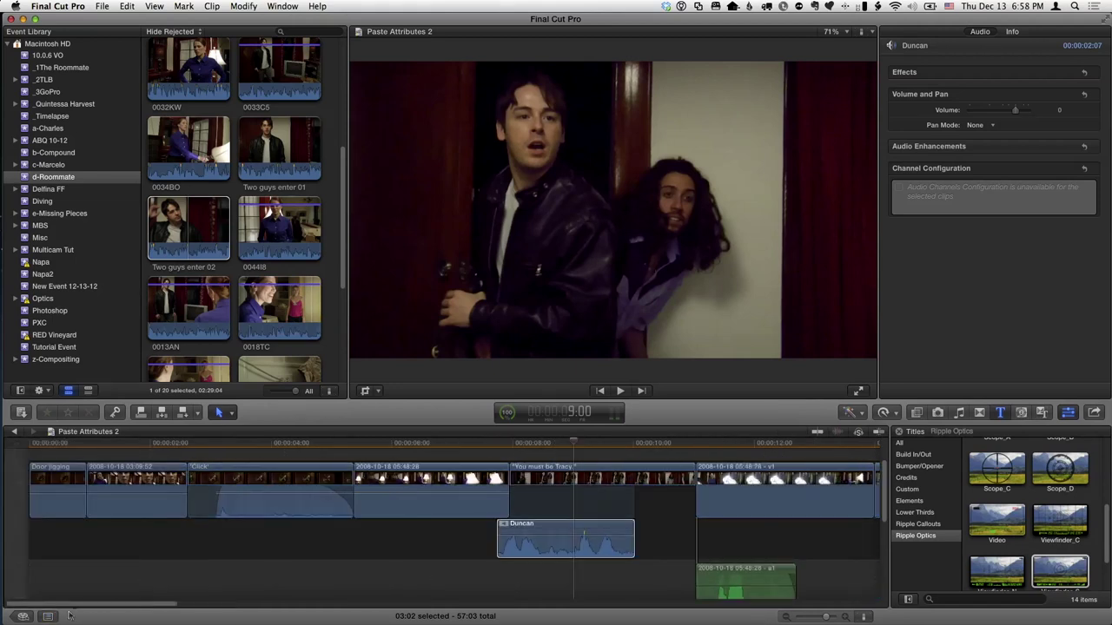
pyautogui.click(281, 576)
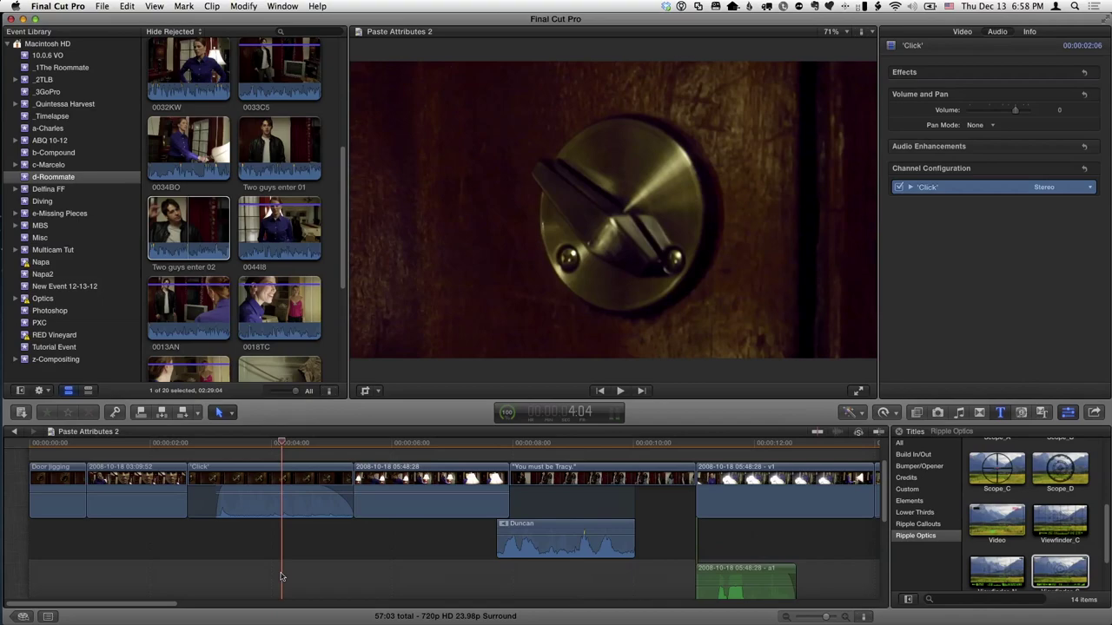